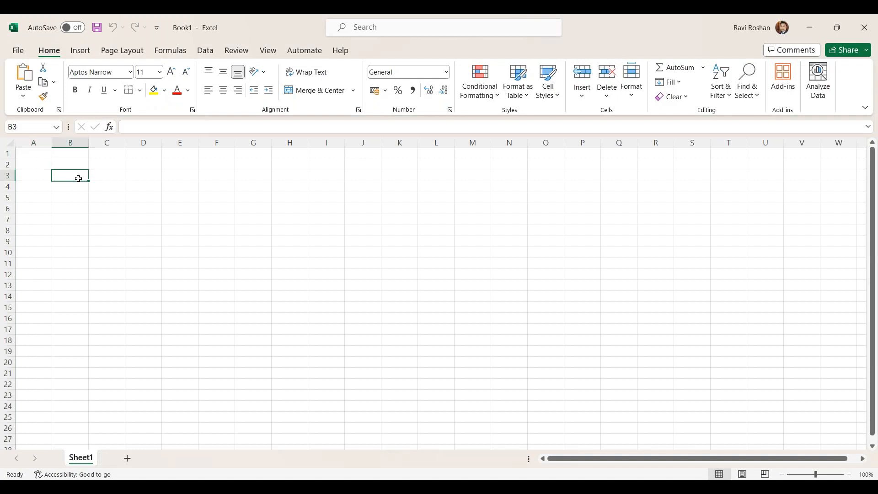
Step: Enter the title "Wire Transaction" in A1 and the heading "Customer Table" in B3
key("Left")
key("Up")
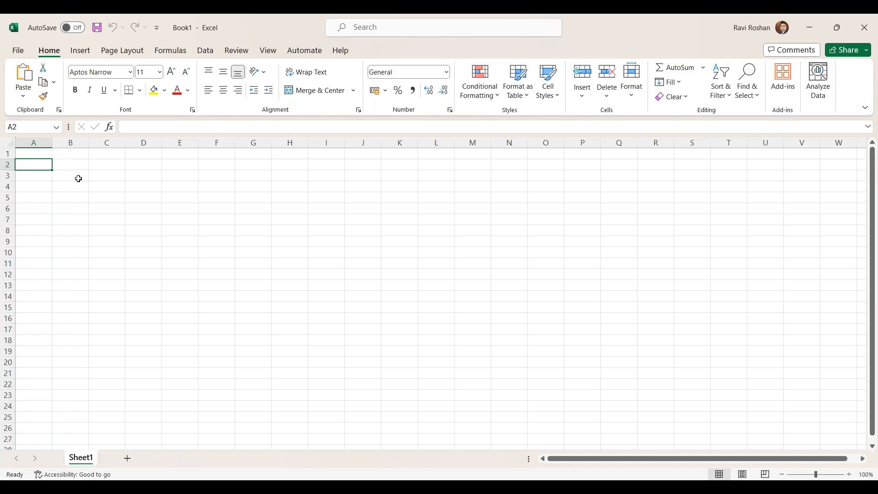
key("Up")
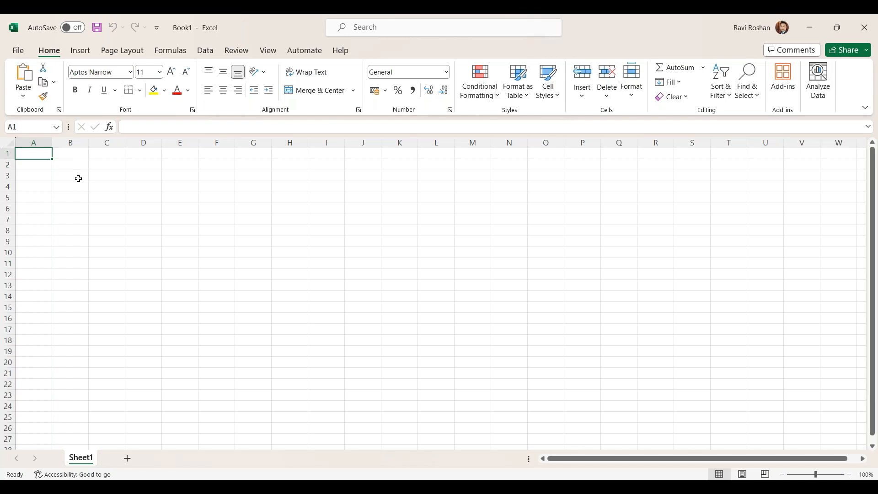
type("Wire Tr")
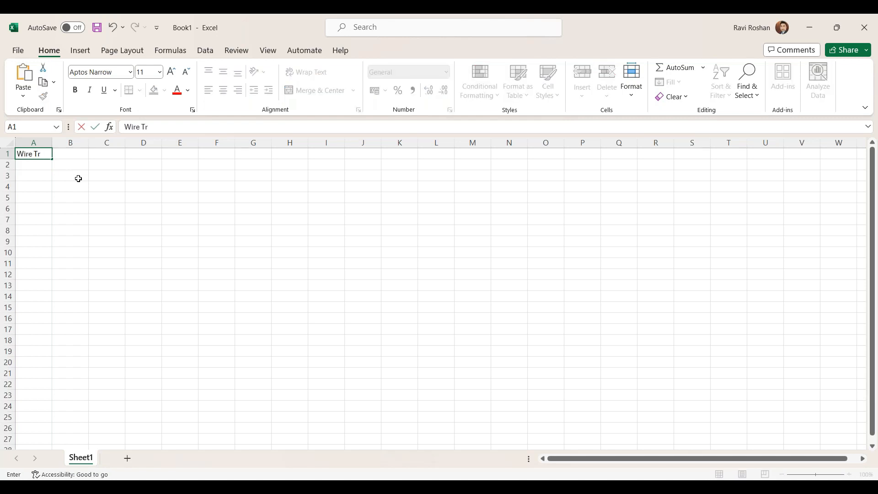
type("ansaction")
left_click(72, 204)
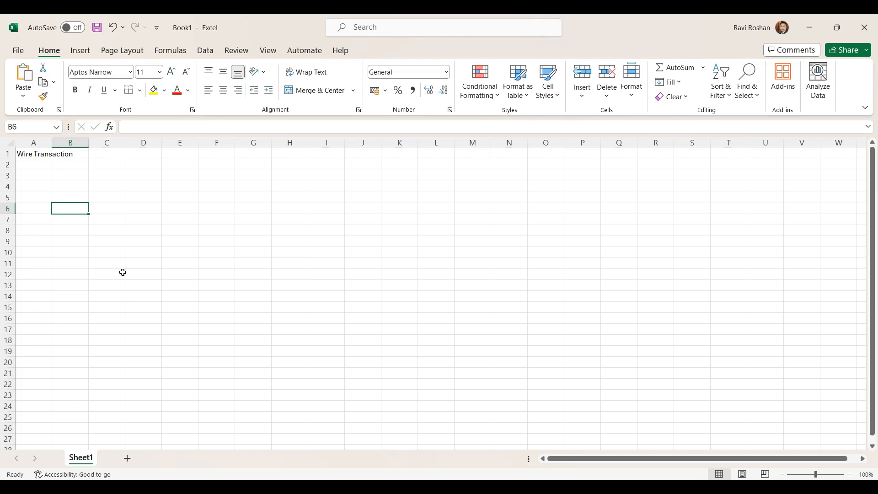
left_click(64, 176)
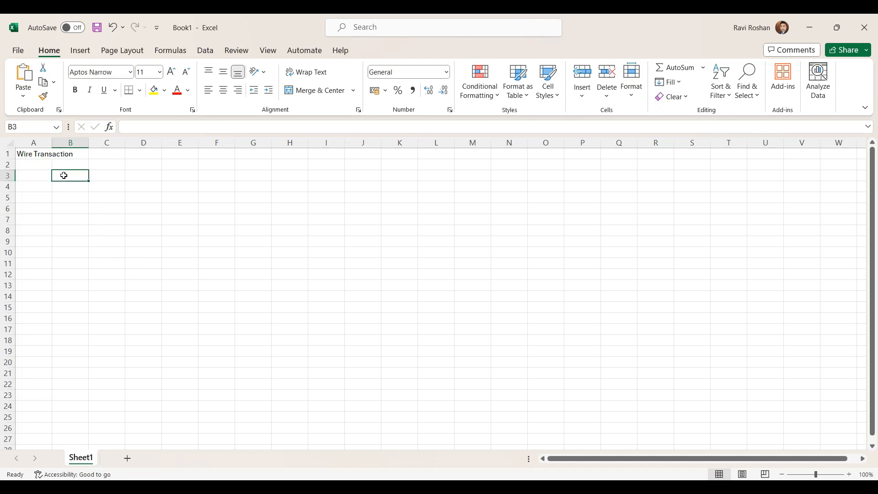
type("Customer Table")
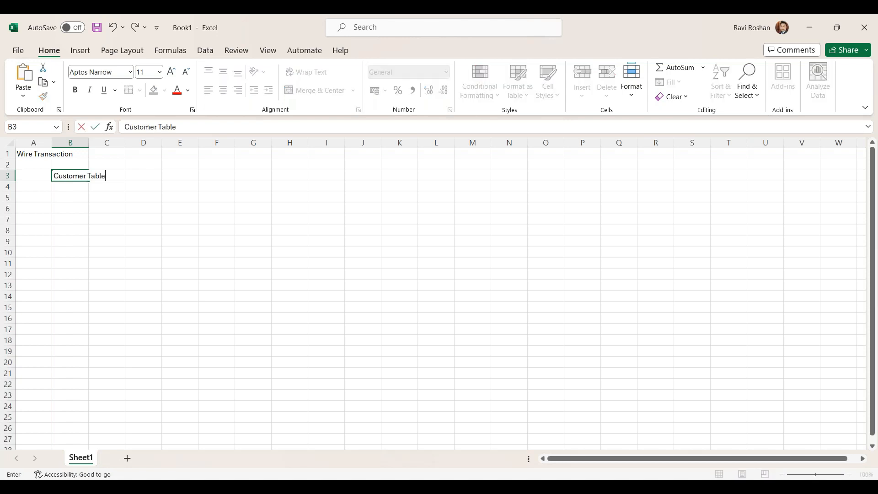
Step: Fill row 4 under the Customer Table heading with custId, number and primary key in B4:D4
left_click(68, 186)
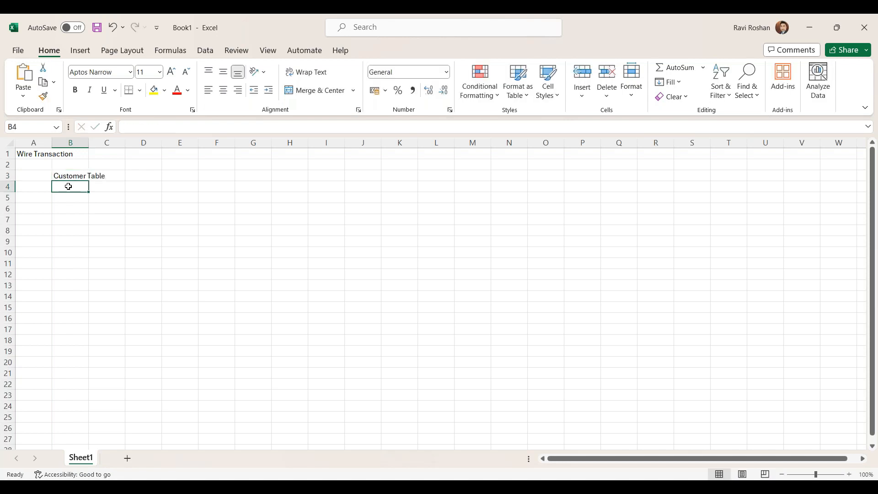
type("custId")
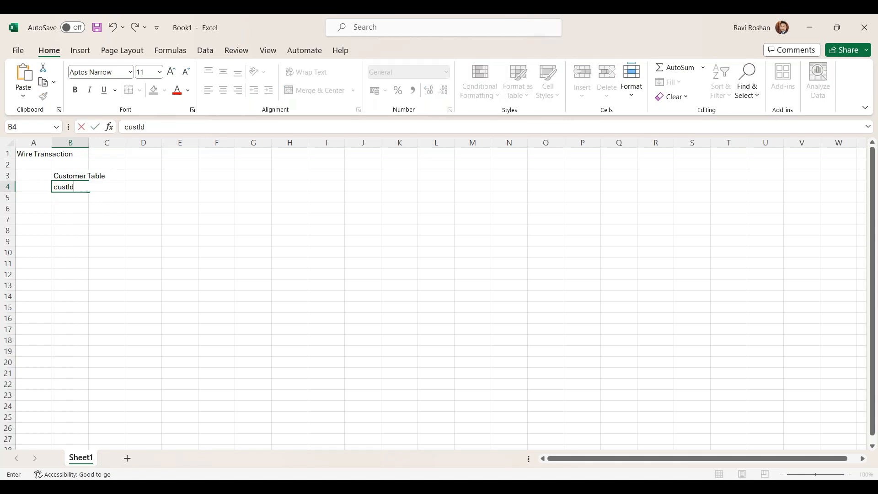
key("Tab")
type("number")
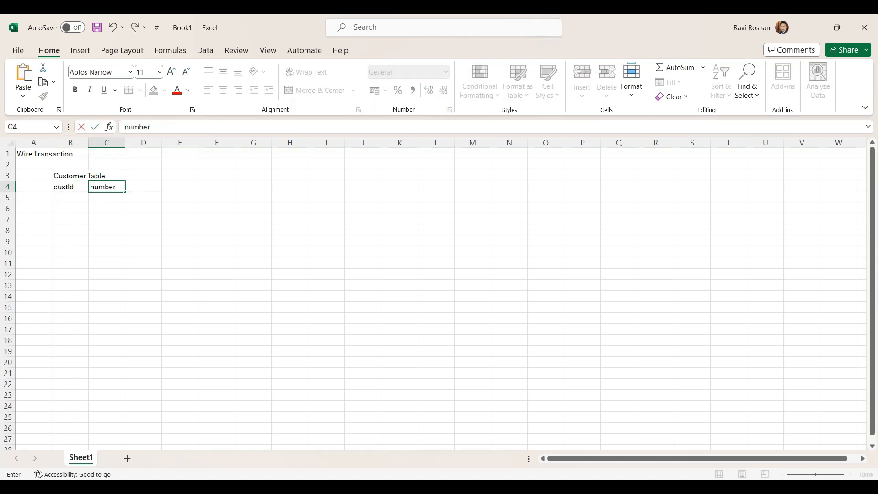
key("Tab")
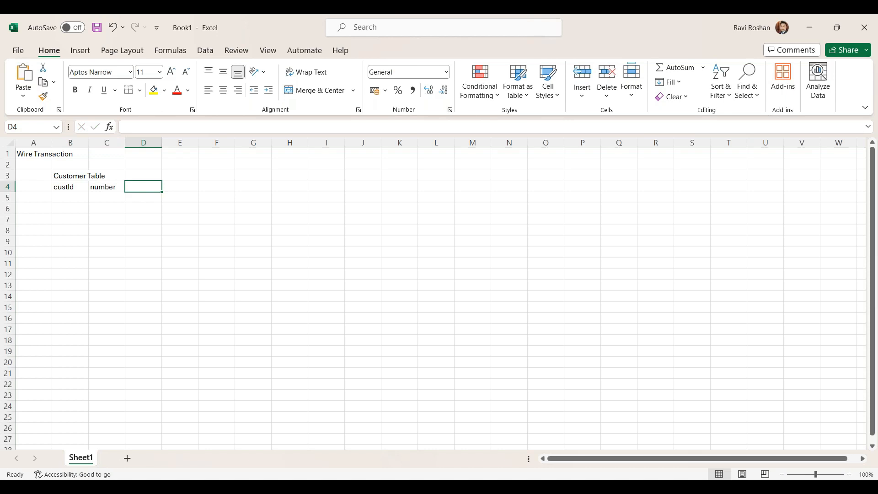
type("primary key")
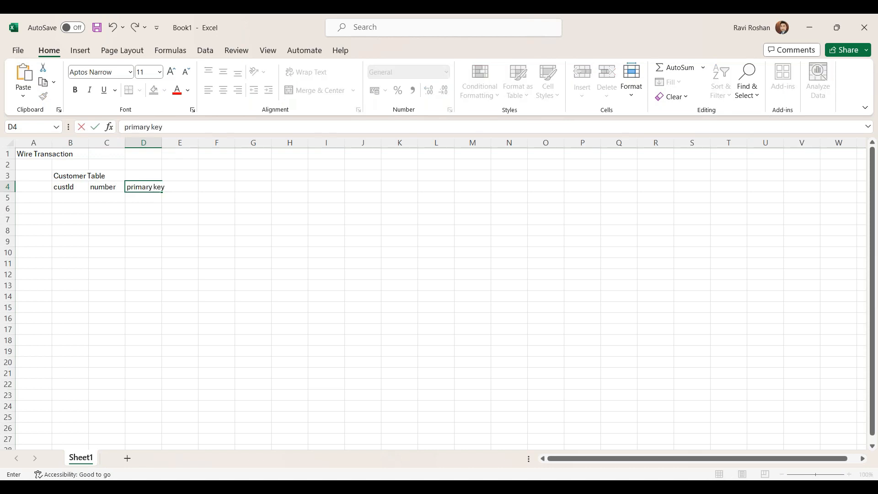
Step: Add the firstName field in row 5 with type varchar and length 25 in B5:D5
left_click(60, 201)
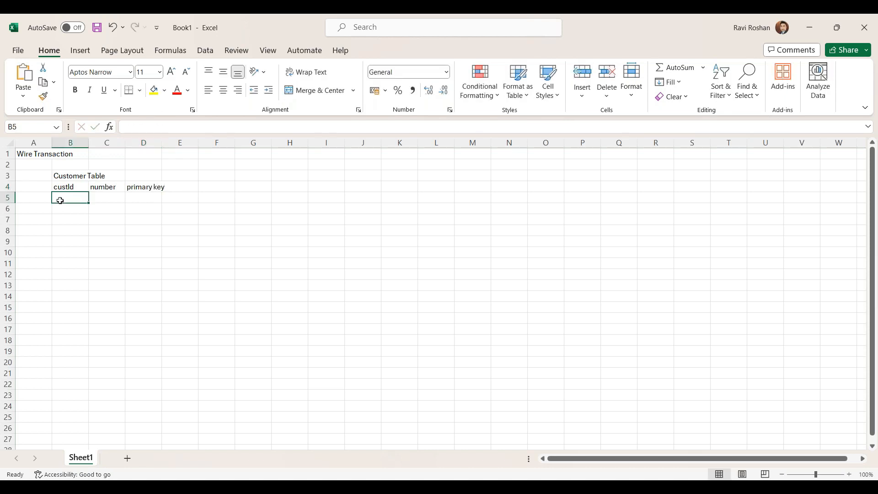
type("firs")
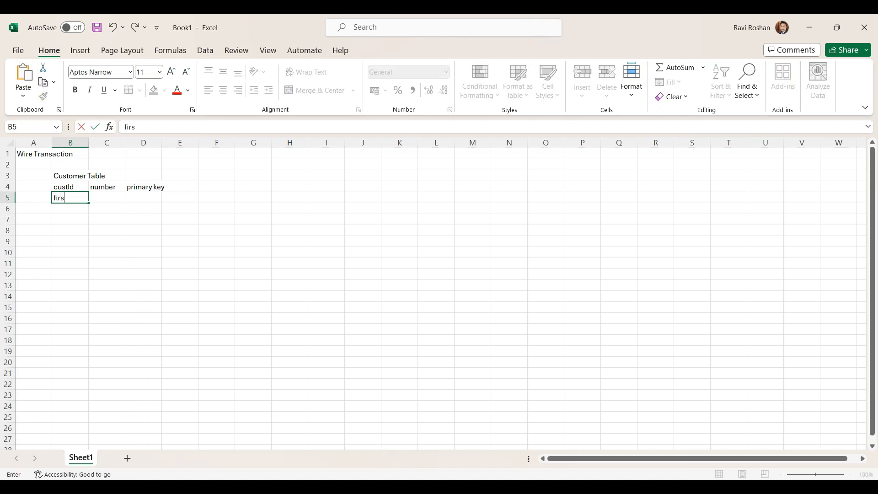
type("tName")
key("Tab")
type("varchar")
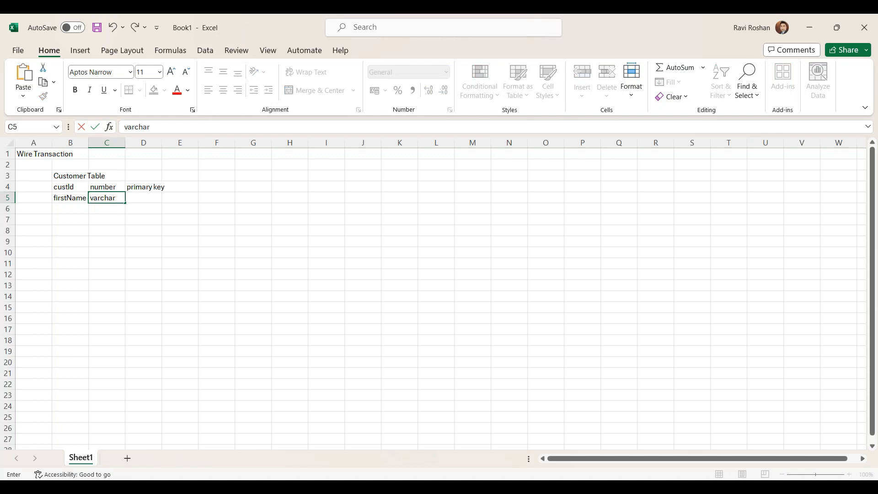
key("Tab")
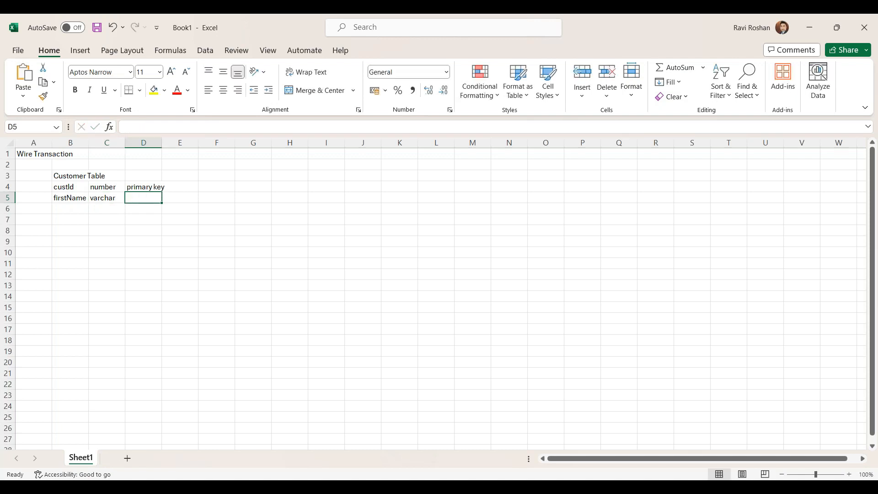
type("25")
Step: Add the middleName field in row 6 with type varchar and length 25 in B6:D6
left_click(60, 210)
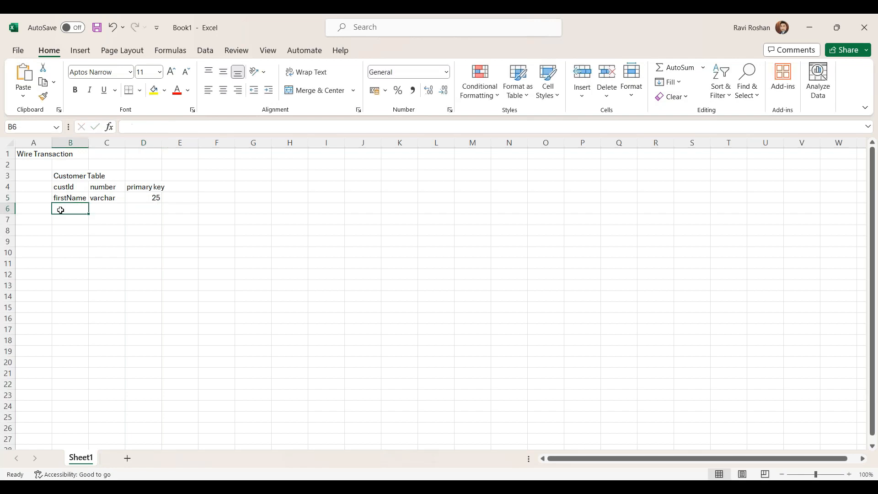
type("middle")
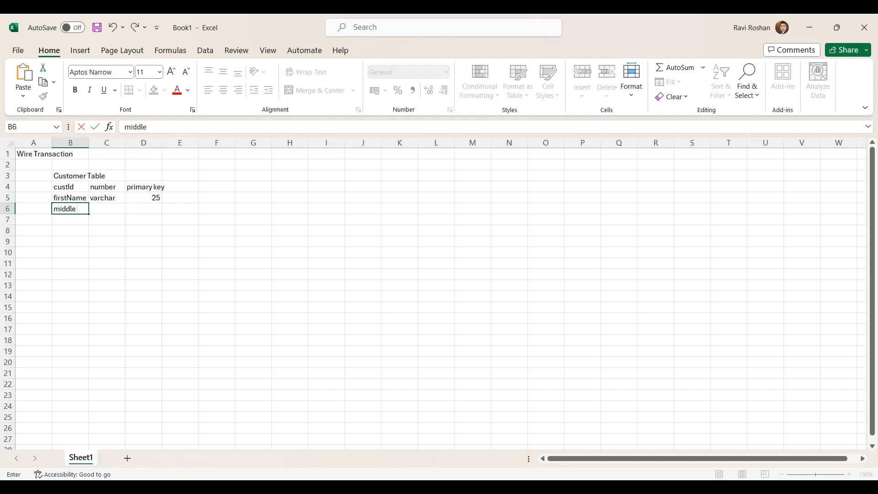
type("Name")
key("Tab")
type("varchar")
key("Tab")
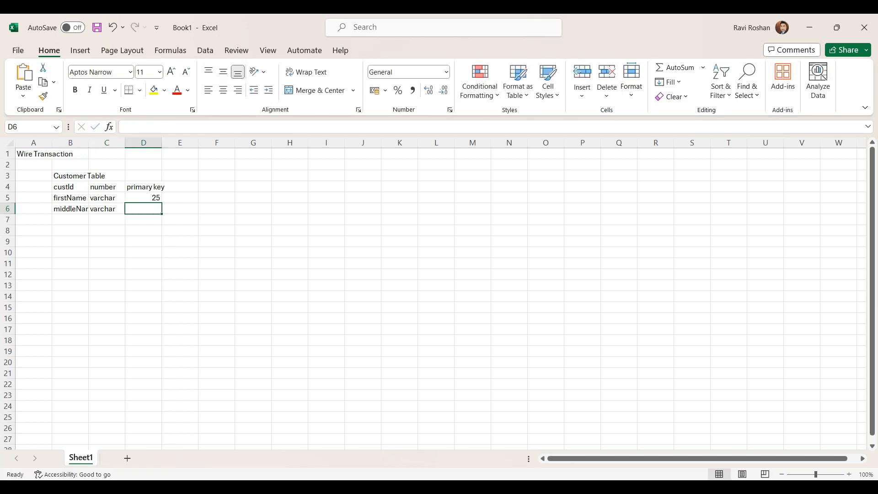
type("25")
Step: Add the lastName field in row 7 with type varchar and length 25 in B7:D7
key("Down")
key("Left")
key("Left")
type("lastName")
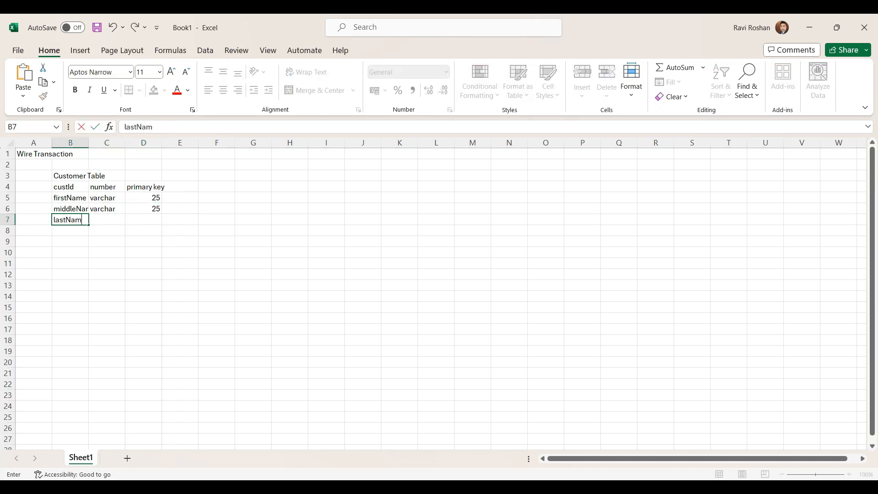
key("Tab")
type("varchar")
key("Tab")
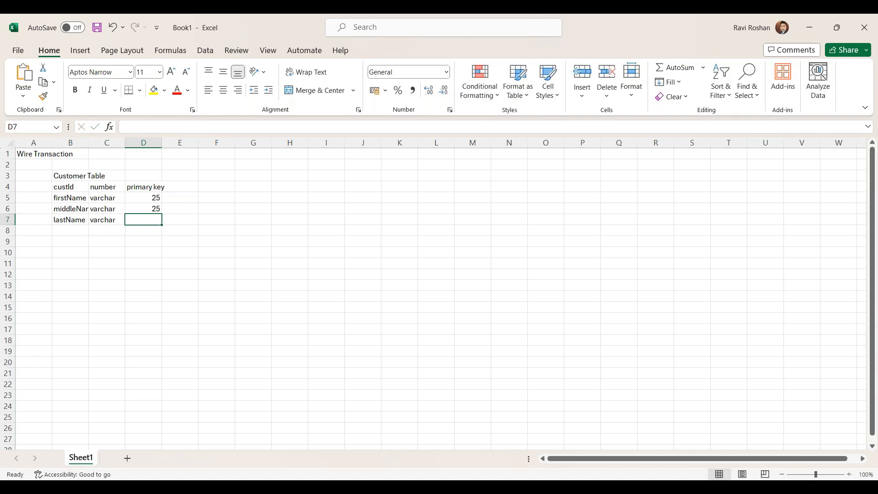
type("25")
key("Tab")
key("Return")
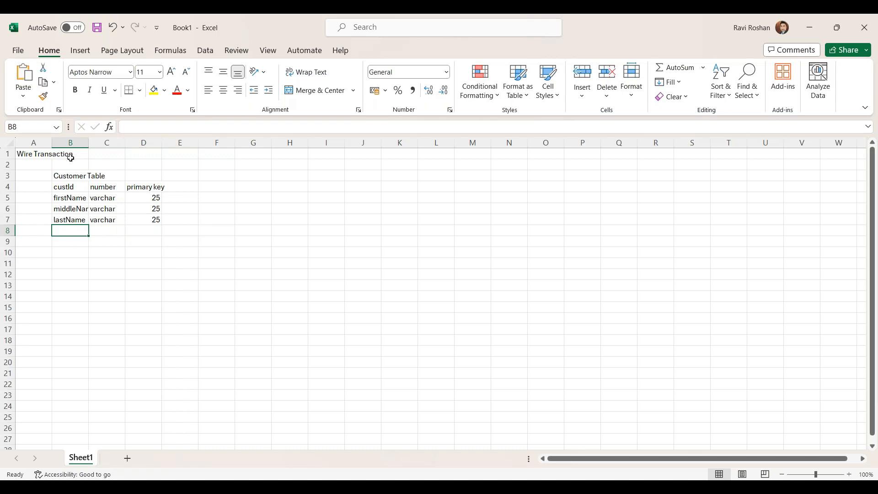
Step: Fit the widths of columns B and C to the Customer Table's contents
double_click(89, 143)
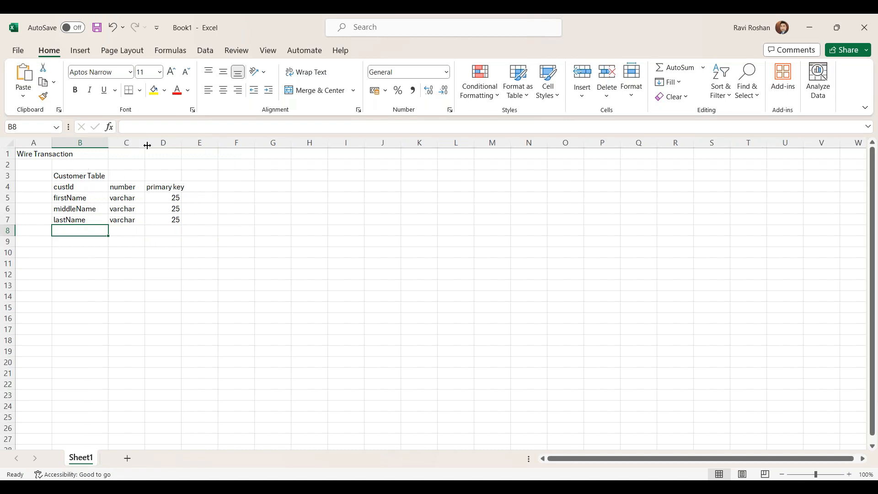
double_click(144, 142)
left_click_drag(138, 142, 142, 142)
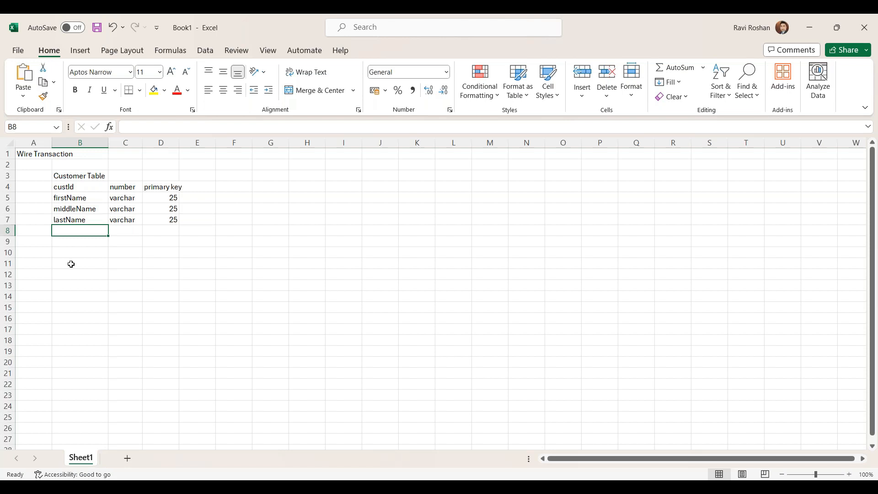
Step: List the remaining customer fields AcountNumber, city, street and country in B8:B11
type("Acount")
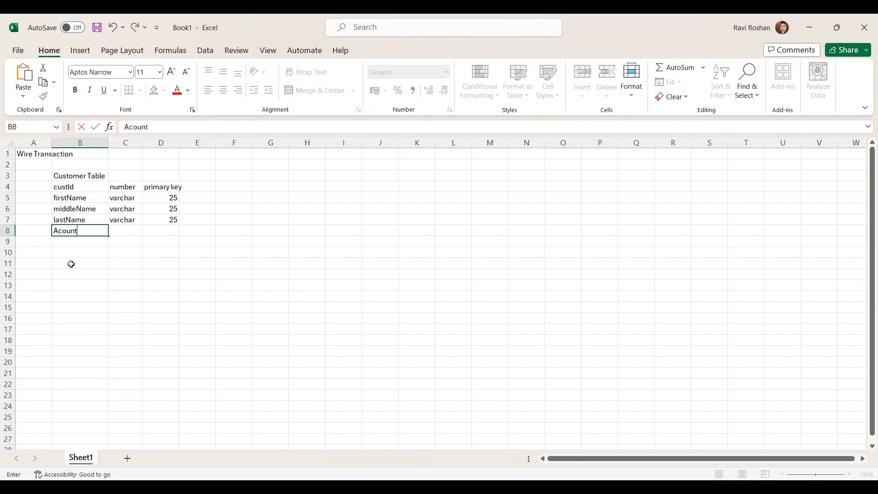
type("Number")
left_click(77, 240)
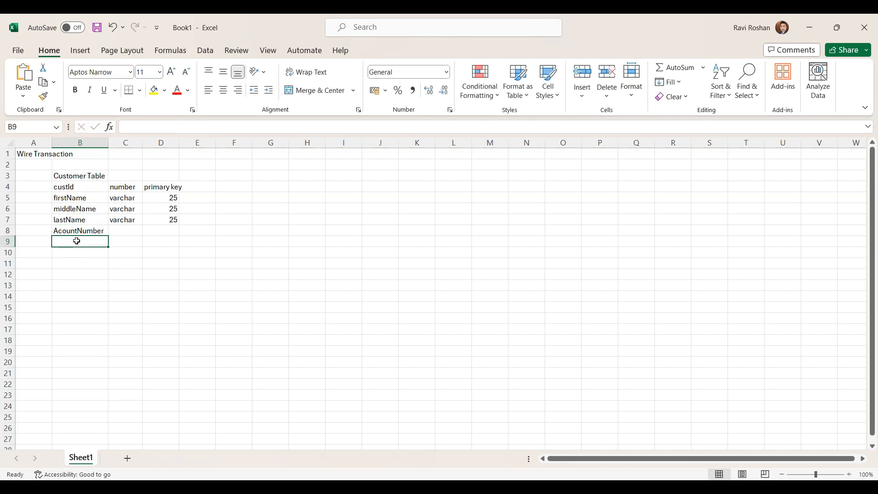
type("city")
key("Left")
key("Down")
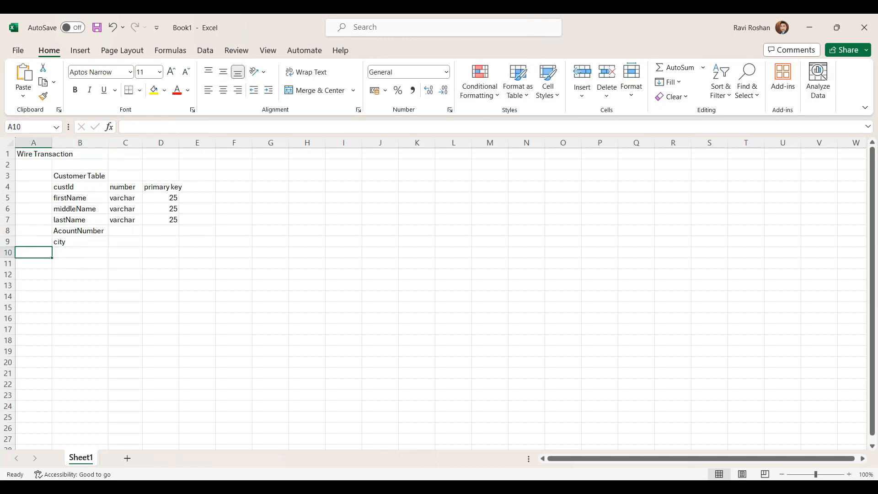
key("Right")
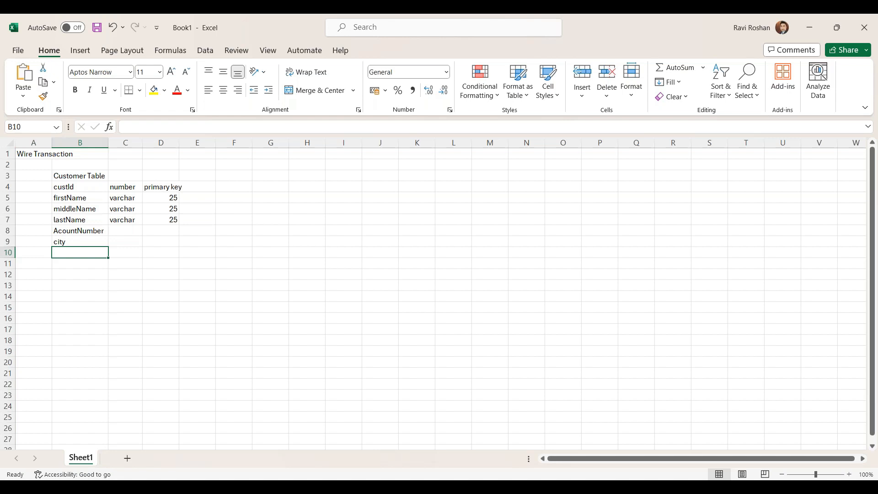
type("street")
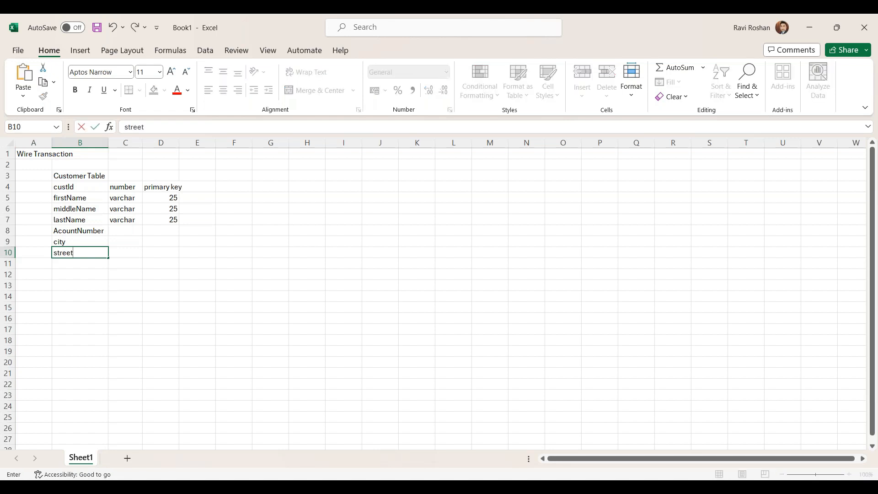
key("Return")
type("country")
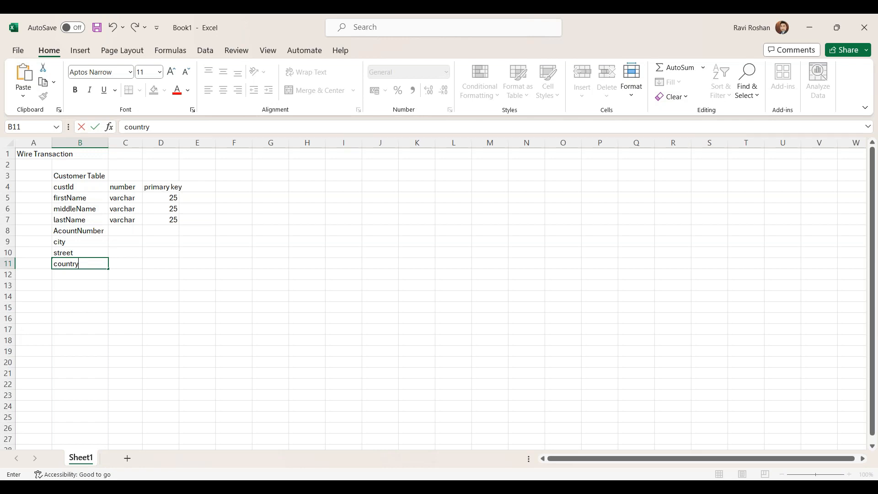
key("Return")
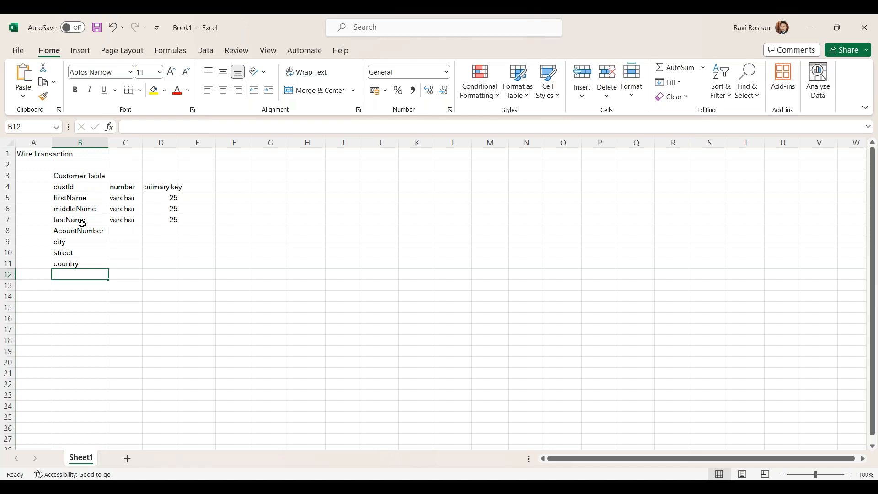
Step: Add the heading Account Table in G3, beside the Customer Table
left_click(67, 234)
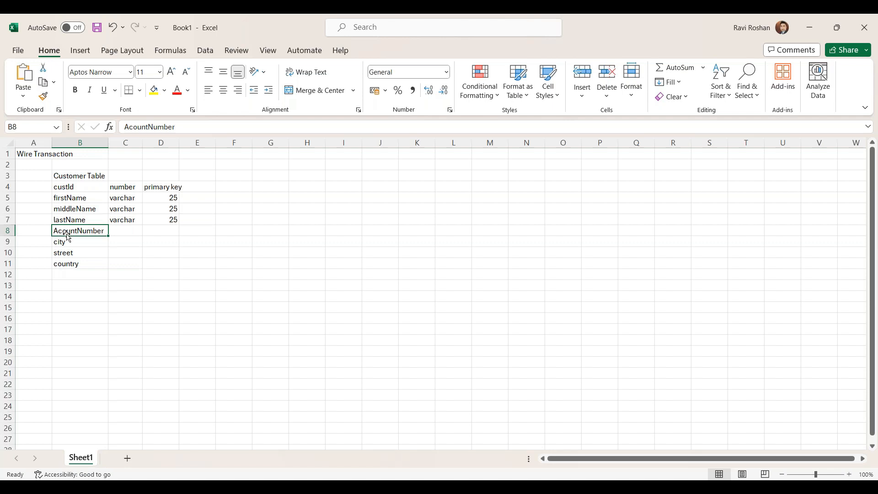
left_click(274, 177)
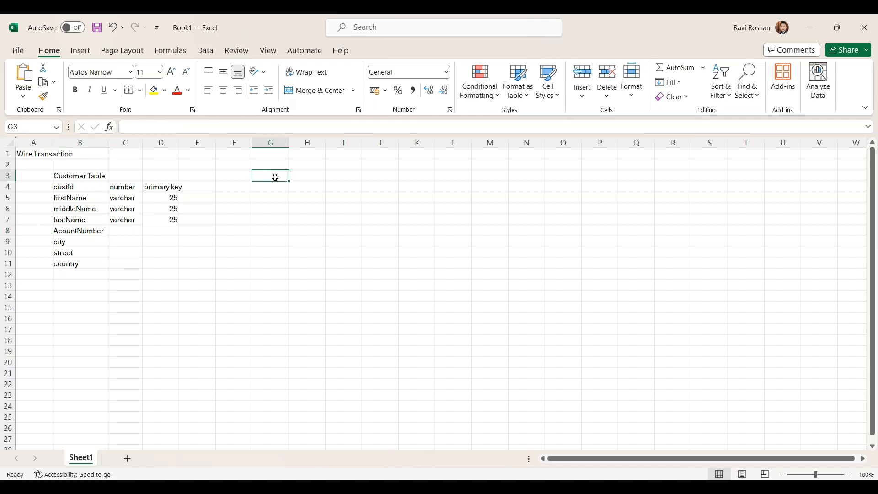
type("Account Table")
key("Return")
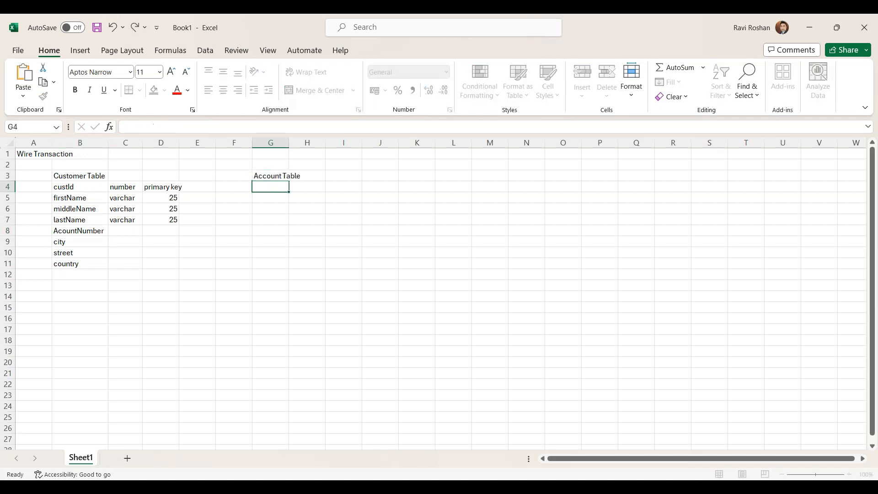
Step: List the fields accountId and customerId in G4:G5 under the Account Table heading
type("acc")
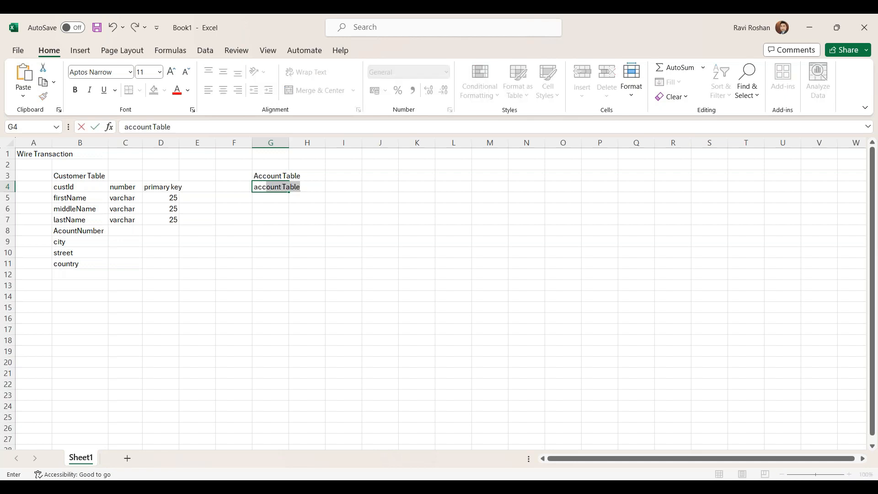
type("ountId")
left_click(272, 200)
type("custo")
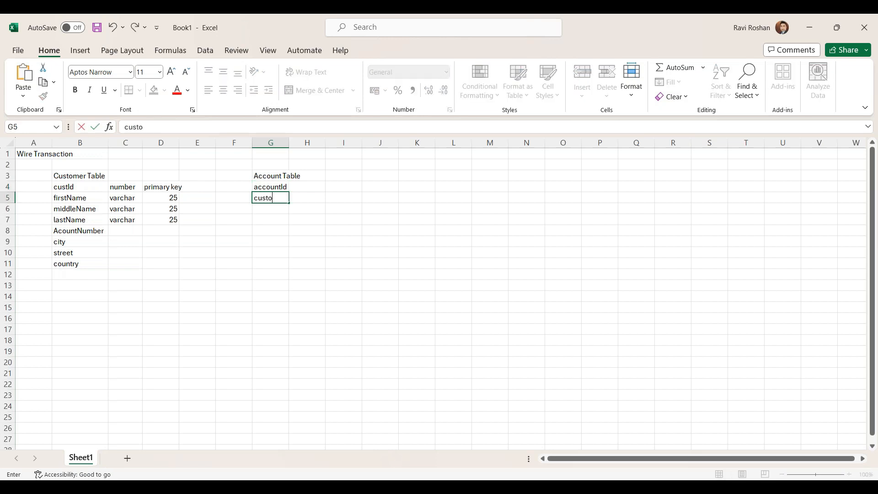
type("merId")
key("Return")
Step: Continue the Account Table's field list with accountType, amount and status in G6:G8
type("ac")
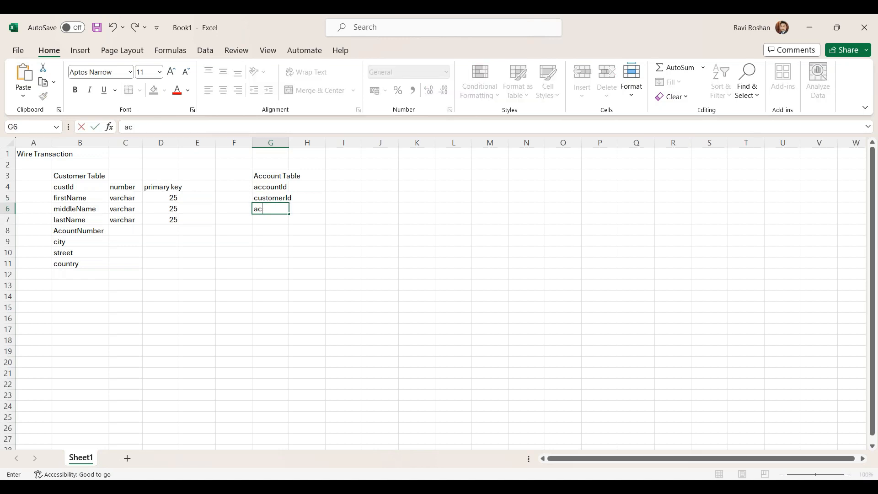
type("countType")
key("Return")
type("a")
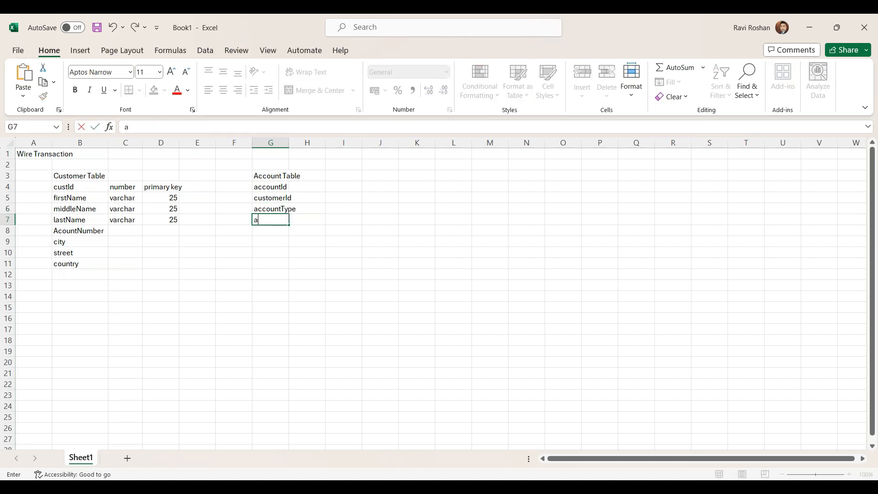
type("mount")
key("Return")
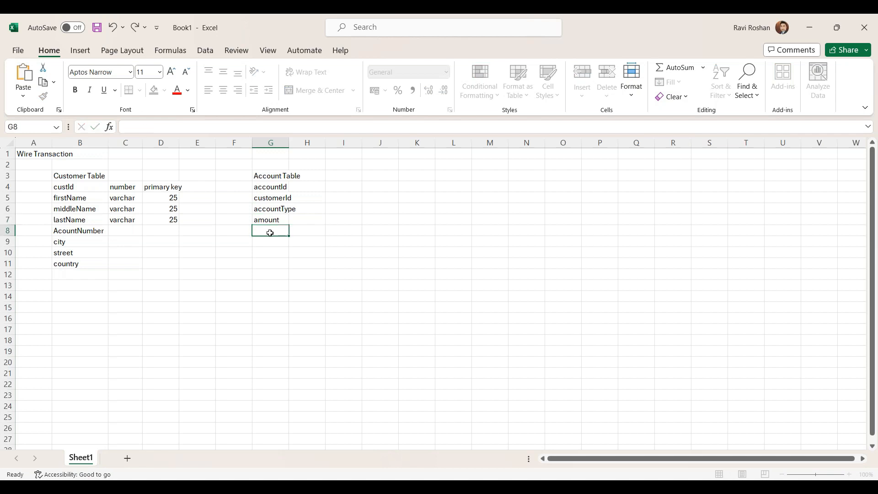
type("status")
key("Return")
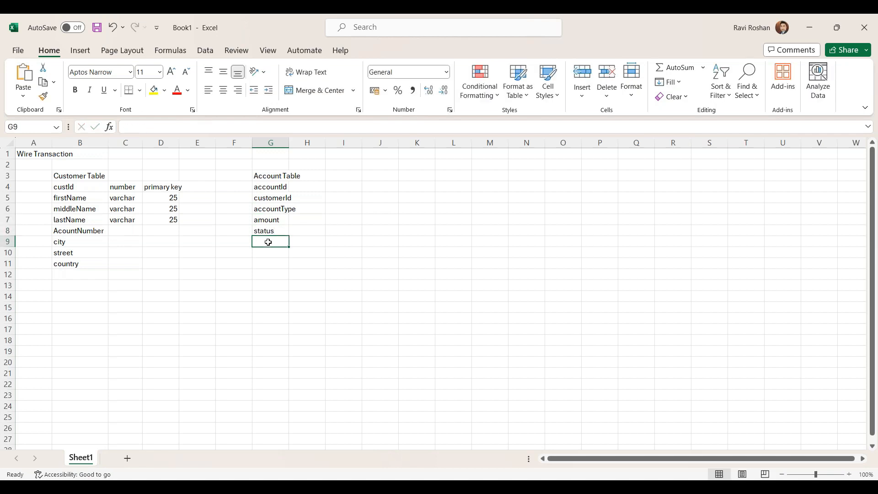
Step: Highlight custId in the Customer Table and customerId in the Account Table with yellow fill
left_click(60, 188)
left_click(153, 90)
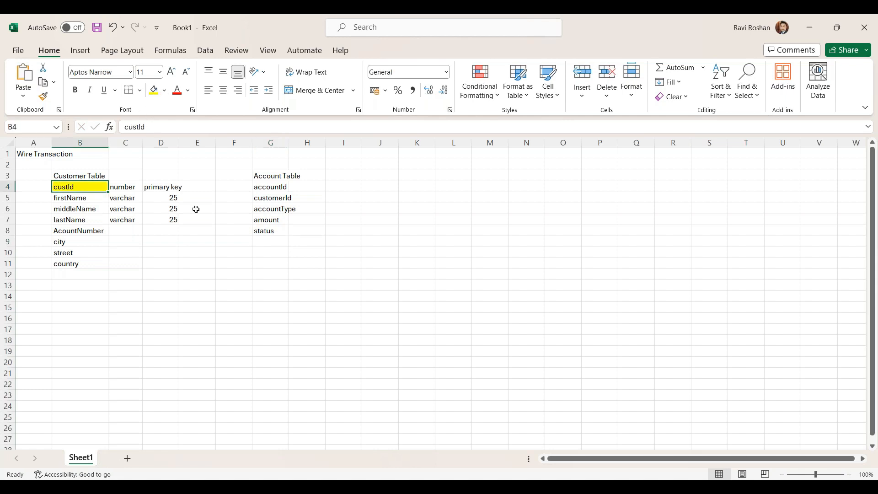
left_click(264, 199)
left_click(154, 90)
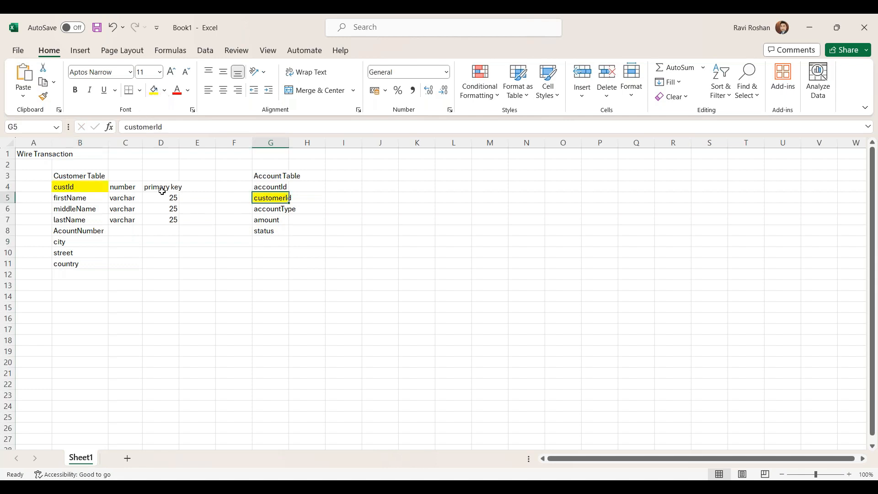
Step: Delete the entire sheet row 8 containing the AcountNumber field
left_click(58, 233)
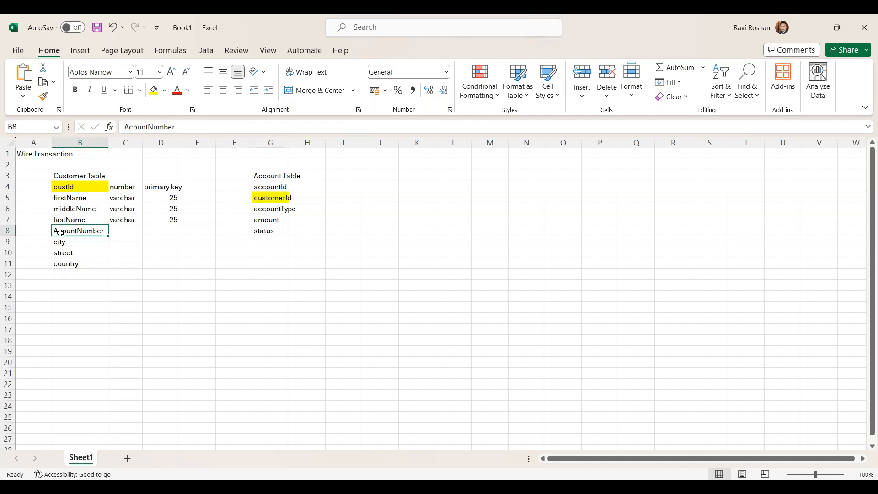
left_click(9, 232)
right_click(9, 232)
right_click(8, 231)
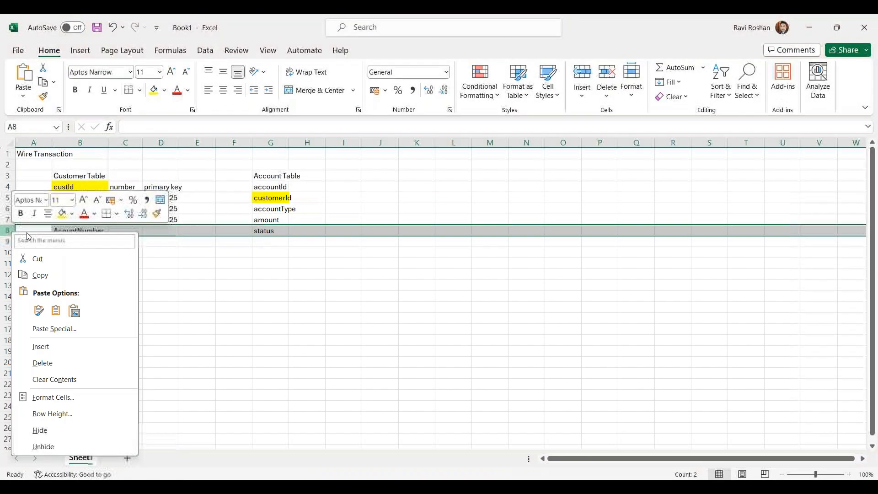
left_click(61, 363)
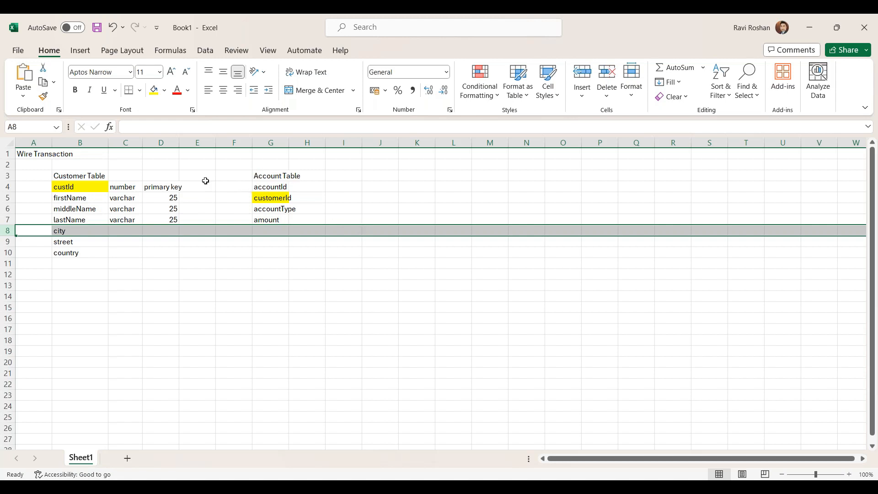
Step: Start a third table with the heading AddressTable in J3 and the field addId in J4
left_click(68, 177)
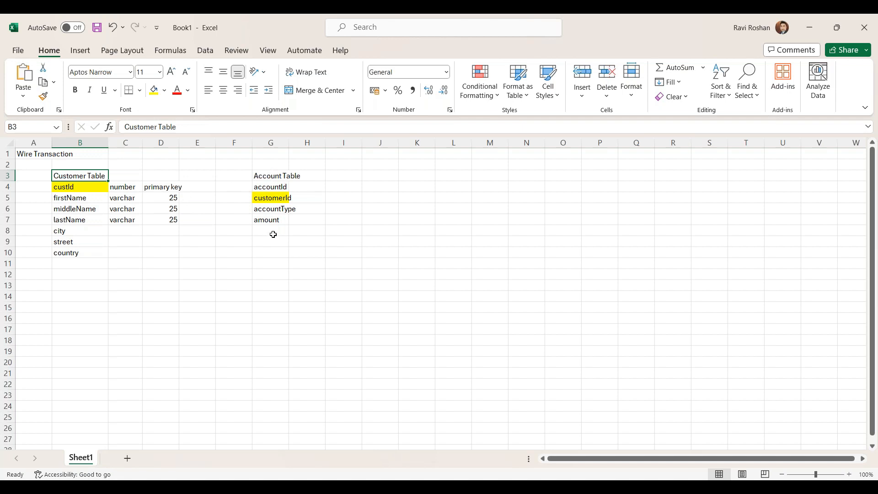
left_click(378, 175)
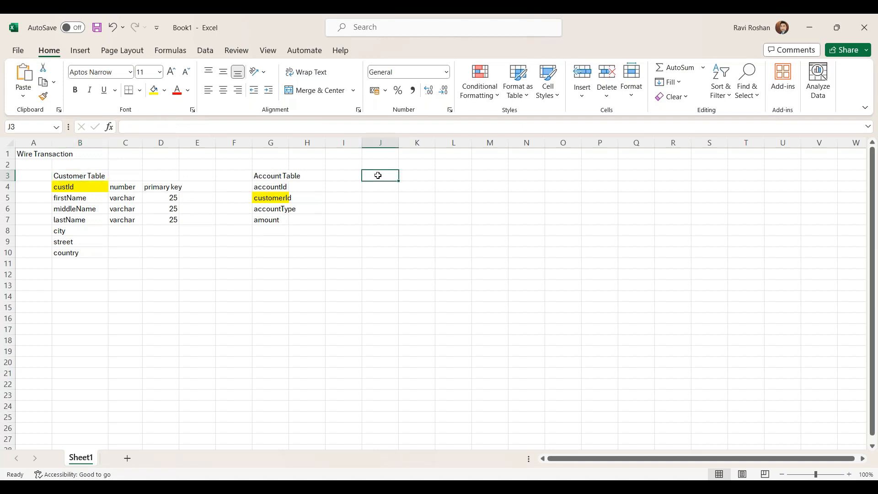
type("AddressTable")
key("Return")
type("addId")
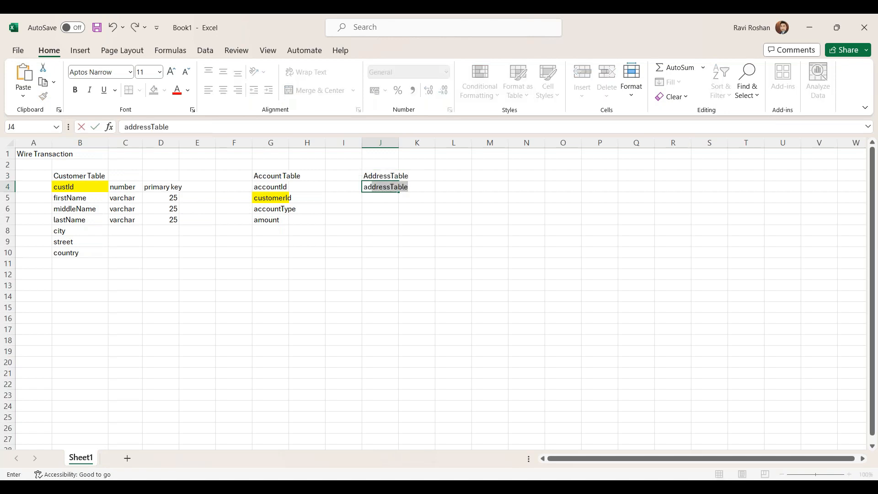
Step: Add the fields customerId and city in J5:J6 of the AddressTable and highlight customerId with yellow fill
left_click(373, 196)
type("customerId")
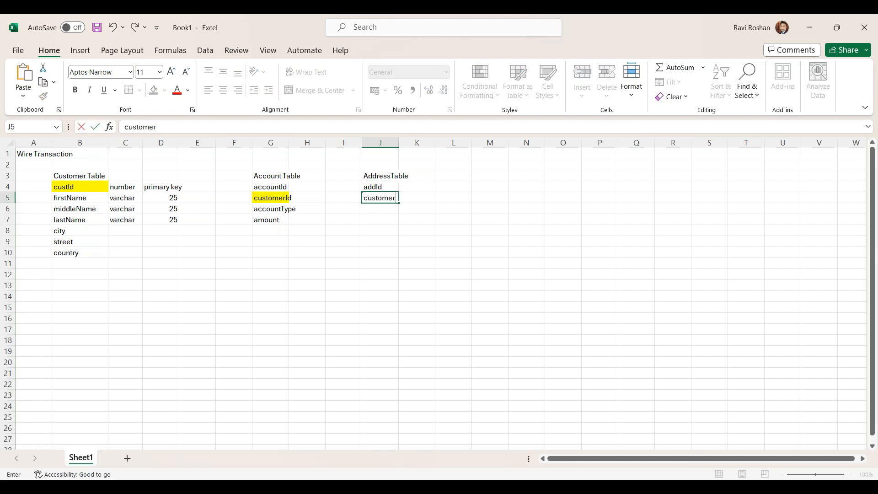
left_click(372, 210)
type("city")
left_click(370, 218)
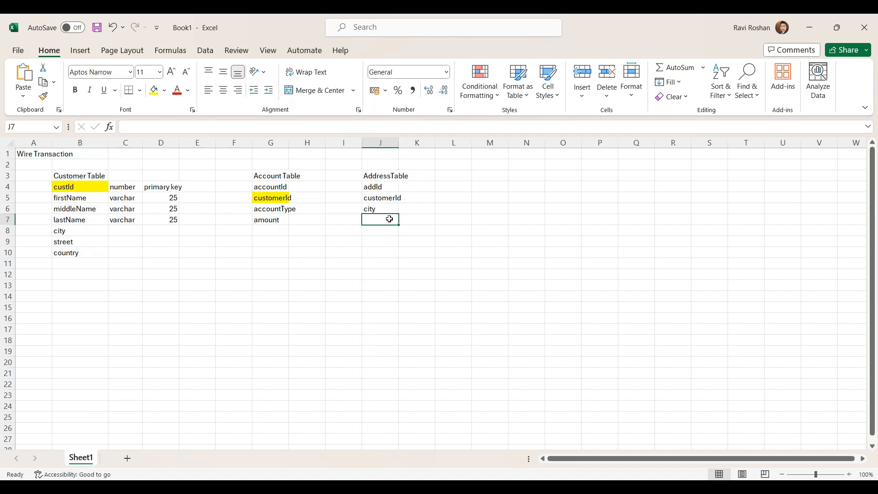
left_click(370, 197)
left_click(155, 92)
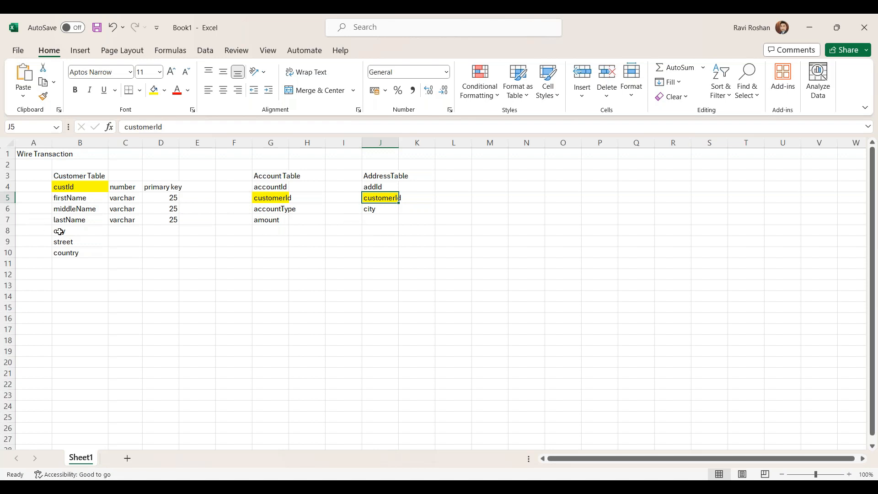
Step: Move the city, street and country fields from B8:B10 of the Customer Table to J6:J8 in the AddressTable
left_click_drag(59, 232, 68, 254)
key("ctrl+c")
left_click(369, 210)
key("ctrl+v")
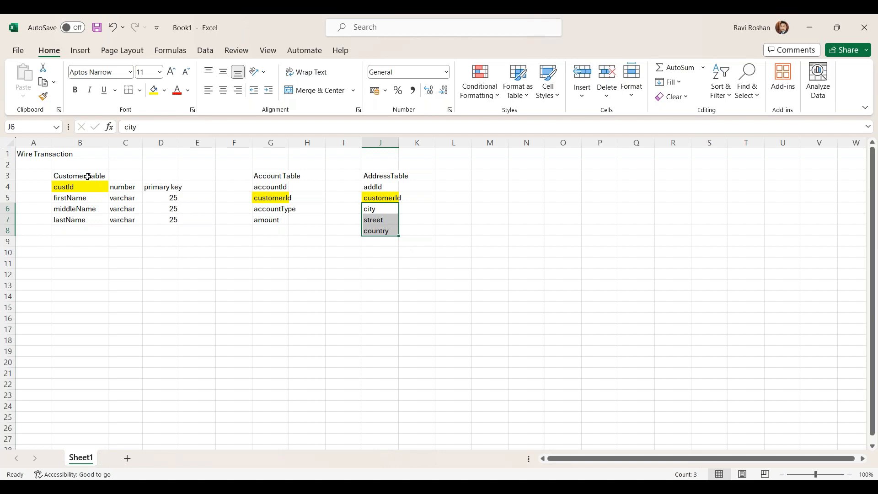
Step: Fit the widths of columns G and J to the contents of the Account Table and AddressTable
left_click(94, 211)
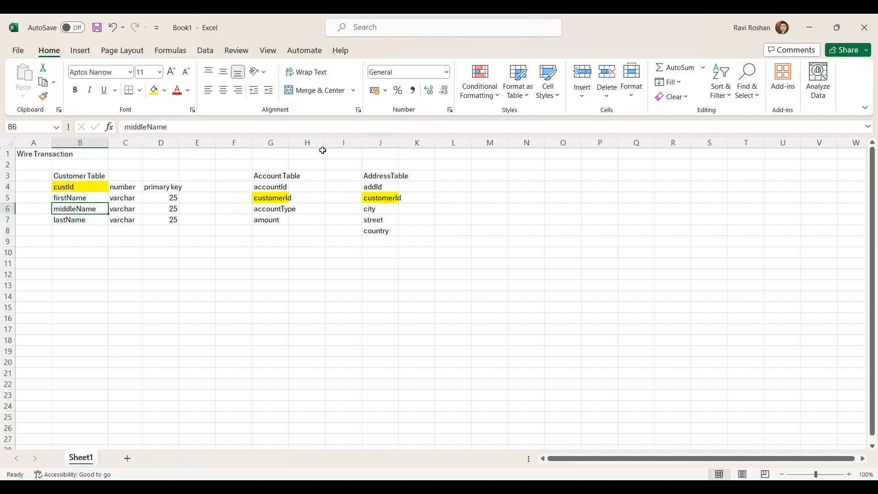
double_click(290, 144)
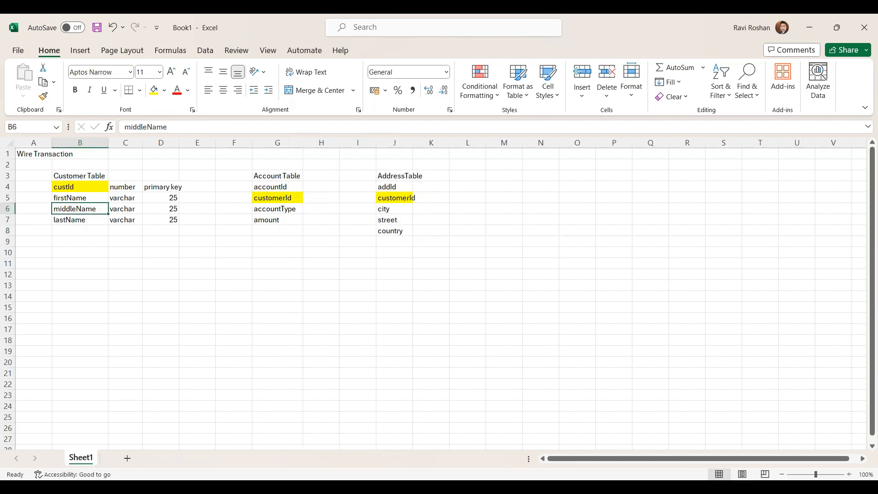
double_click(413, 144)
Step: Add the dob field with type date to the Customer Table in B8:C8
left_click(75, 218)
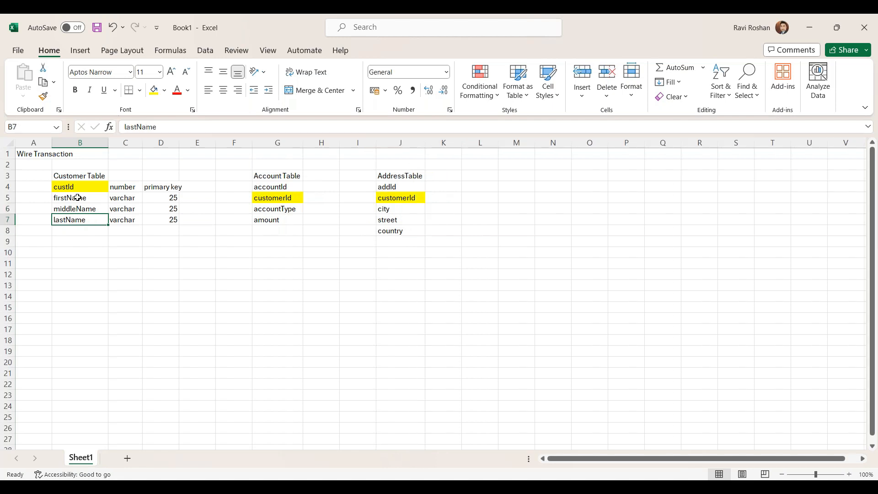
left_click(81, 188)
left_click(79, 197)
left_click(79, 210)
left_click(77, 230)
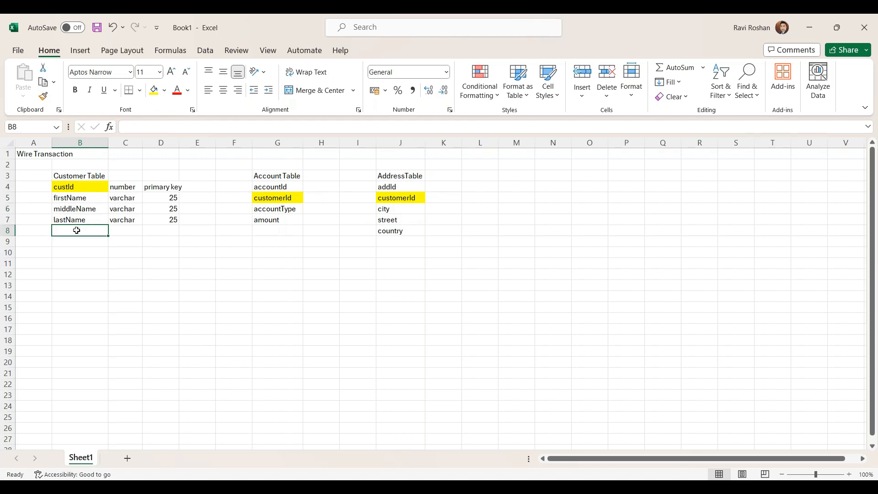
type("dob")
key("Tab")
type("date")
key("Return")
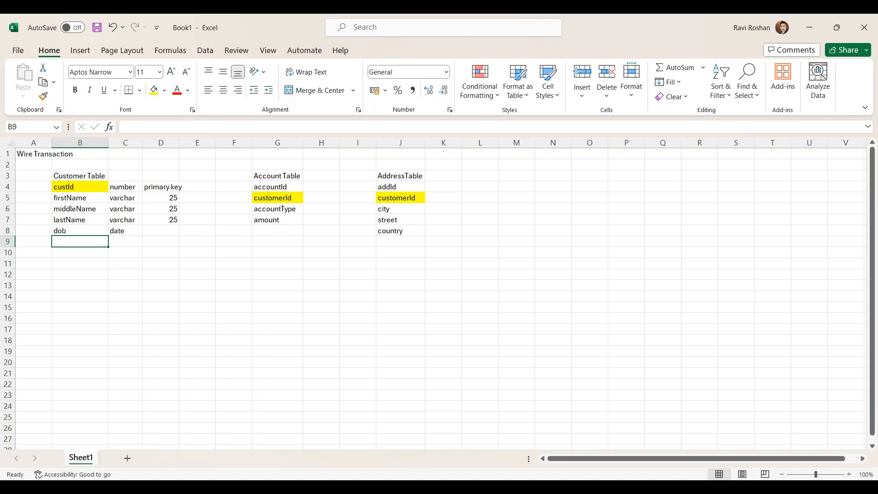
Step: Add the email field with type varchar and length 100 in B9:D9
type("email")
key("Tab")
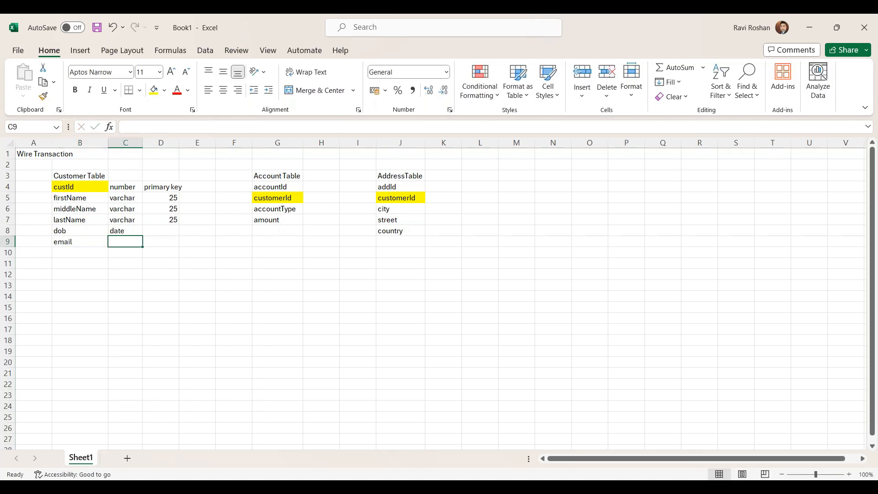
type("varchar")
key("Tab")
type("100")
key("Return")
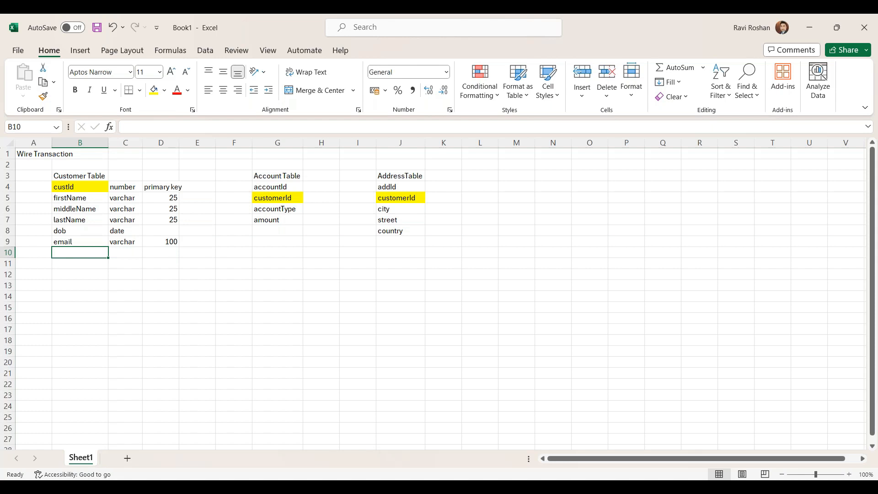
Step: Add the gender field with type varchar and length 5 in B10:D10
type("gender")
key("Tab")
type("varchar")
key("Tab")
type("5")
key("Return")
key("Left")
key("Left")
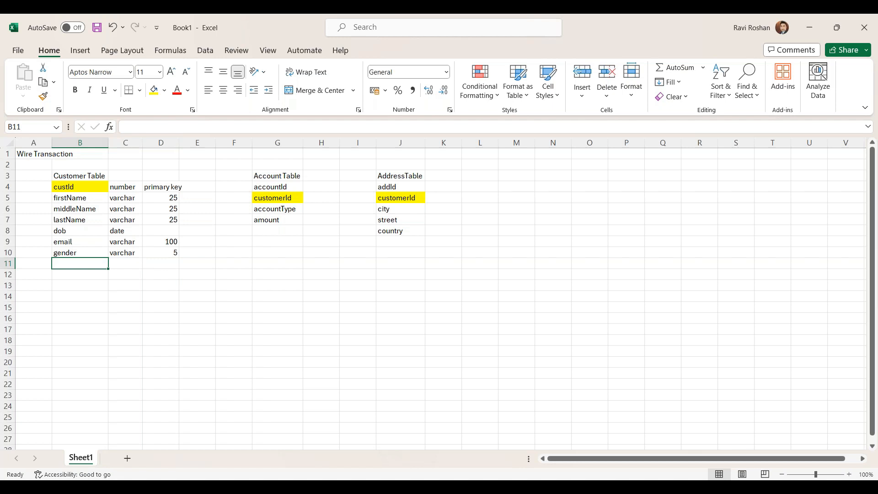
Step: Add the mobile field with type varchar and length 15 in B11:D11
type("mobile")
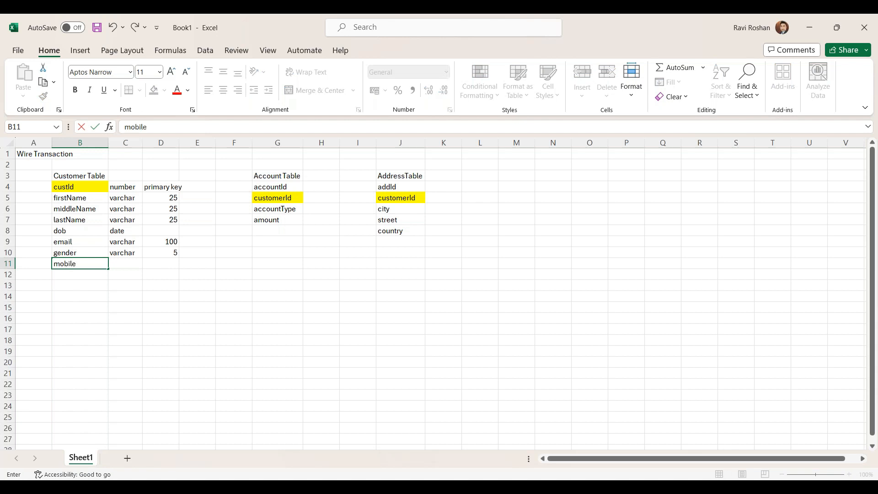
key("Tab")
type("varchar")
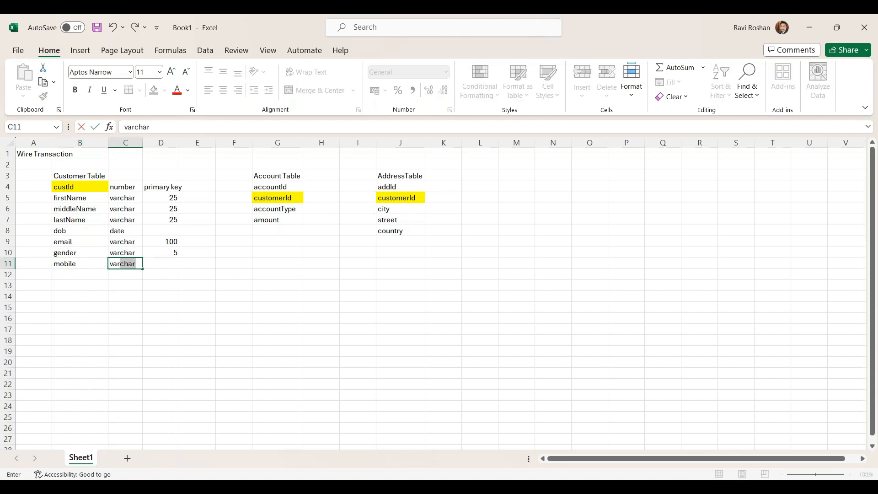
key("Tab")
type("15")
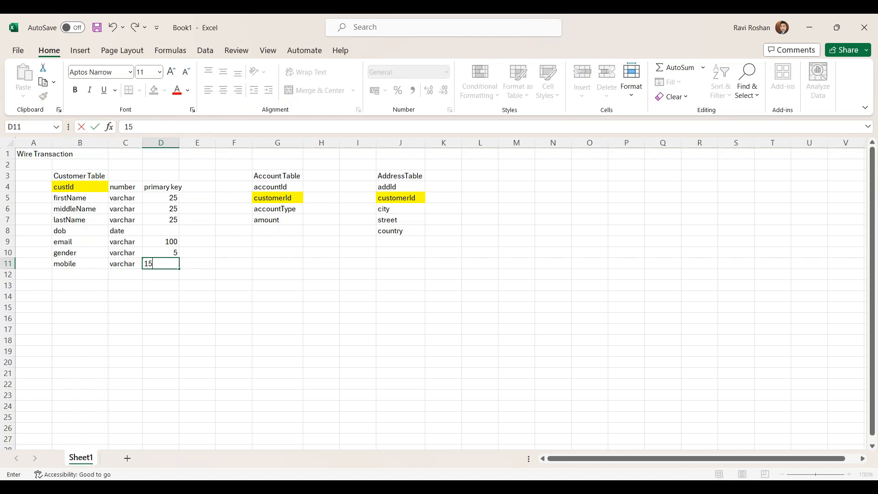
key("Return")
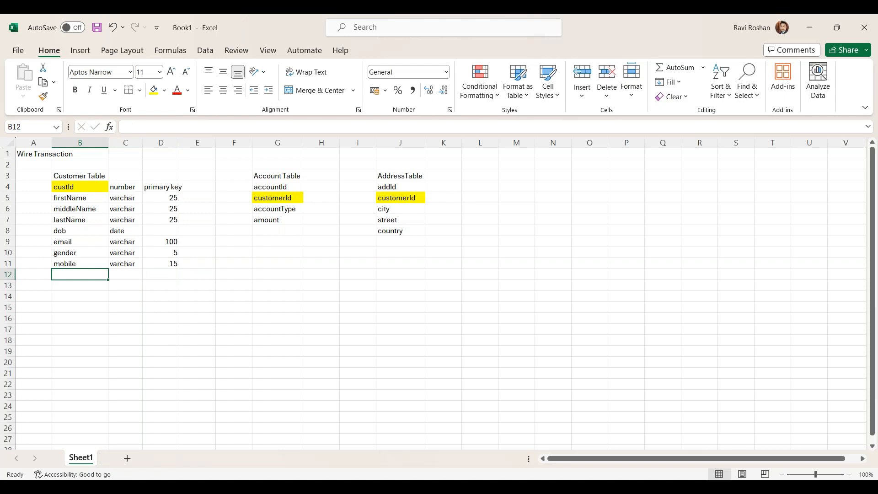
Step: Add the isActive field with type tiny int and length 1 to the Customer Table in B12:D12
type("isActive")
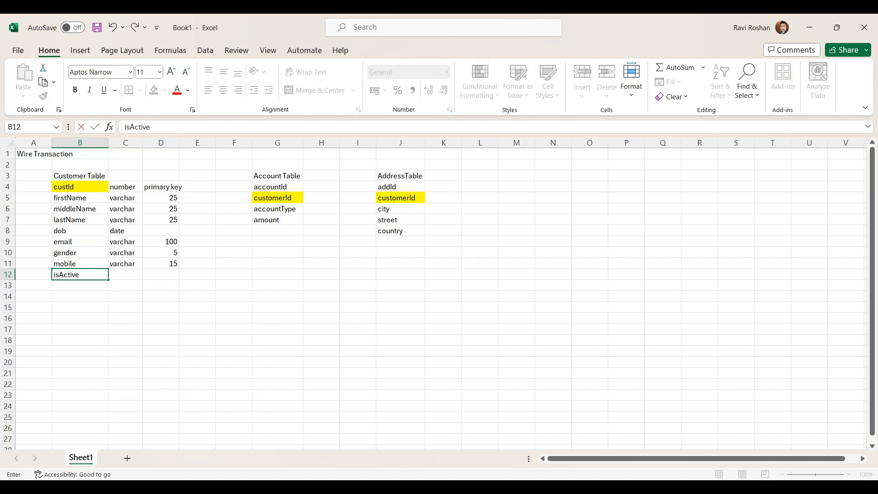
key("Tab")
type("boolean")
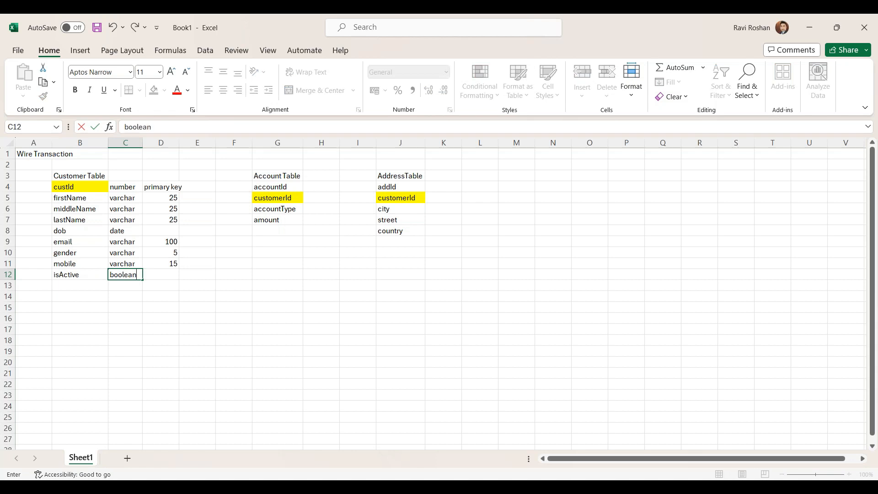
key("BackSpace")
key("BackSpace")
key("BackSpace")
key("BackSpace")
key("BackSpace")
key("BackSpace")
key("BackSpace")
type("tiny int")
key("Tab")
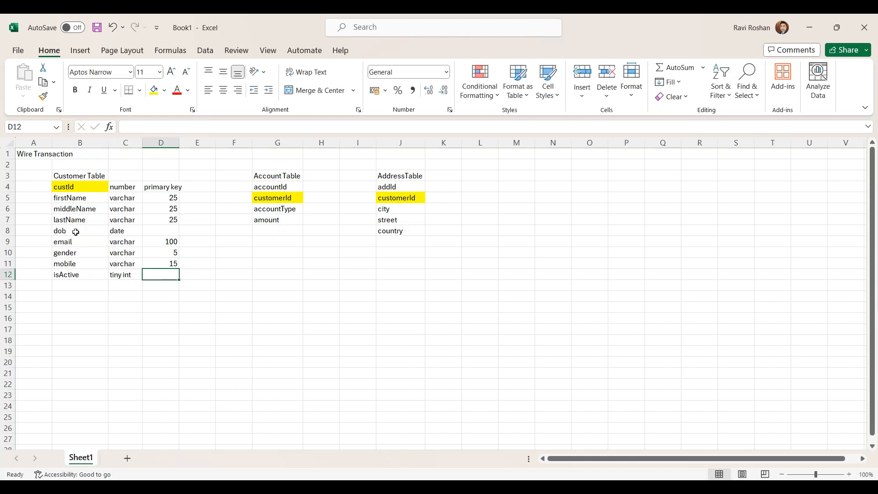
type("1")
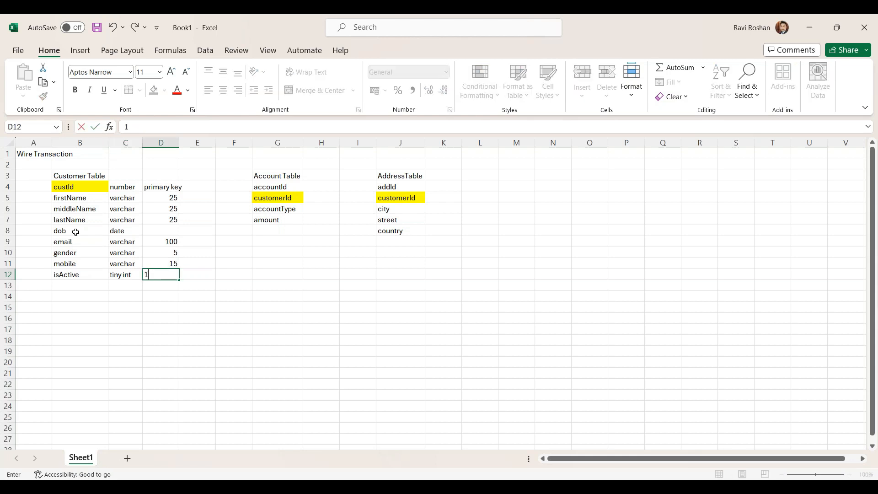
left_click(67, 284)
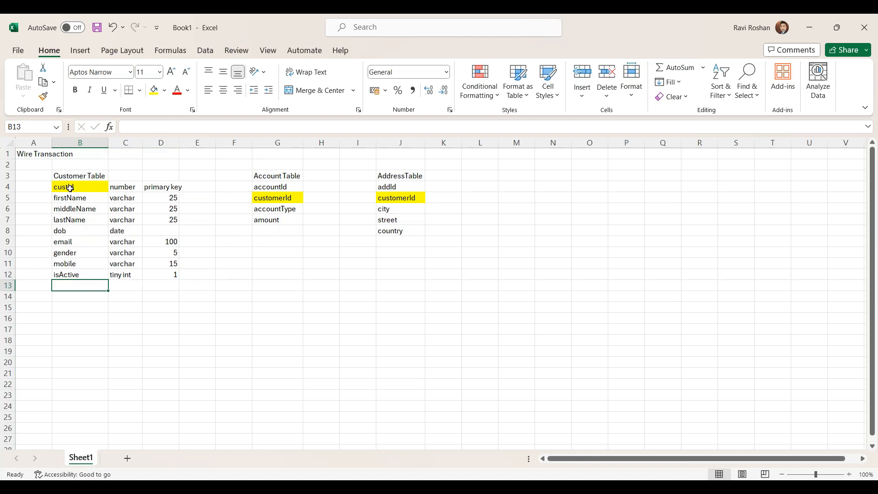
Step: Examine the Customer Table's field names, data types and lengths in B3:D12
left_click_drag(69, 196, 155, 274)
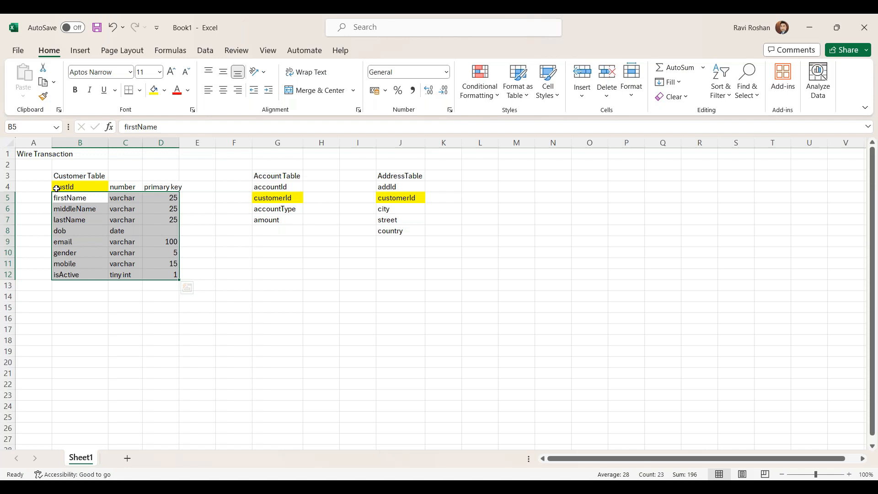
left_click(56, 221)
left_click_drag(59, 186, 155, 274)
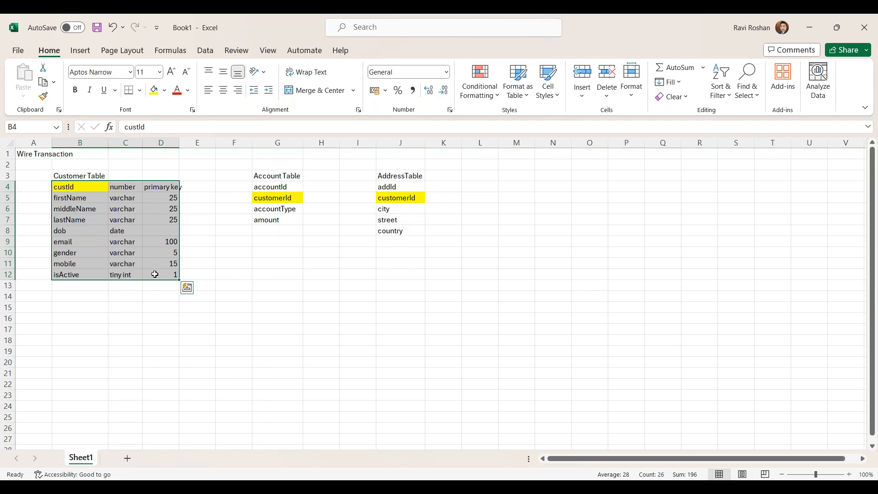
left_click(84, 207)
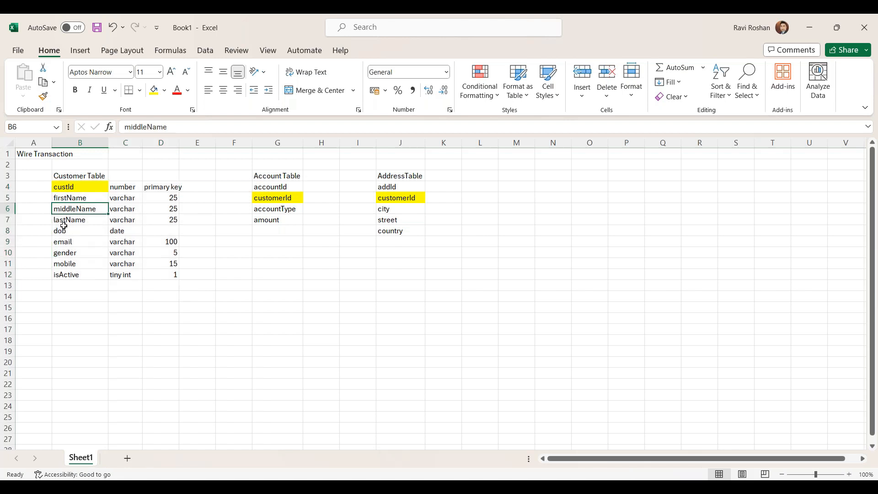
left_click_drag(59, 209, 163, 208)
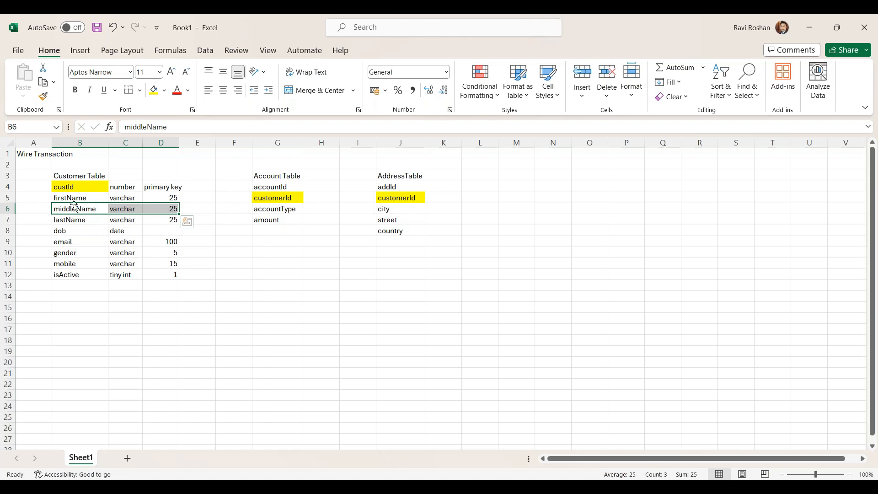
left_click_drag(65, 174, 171, 274)
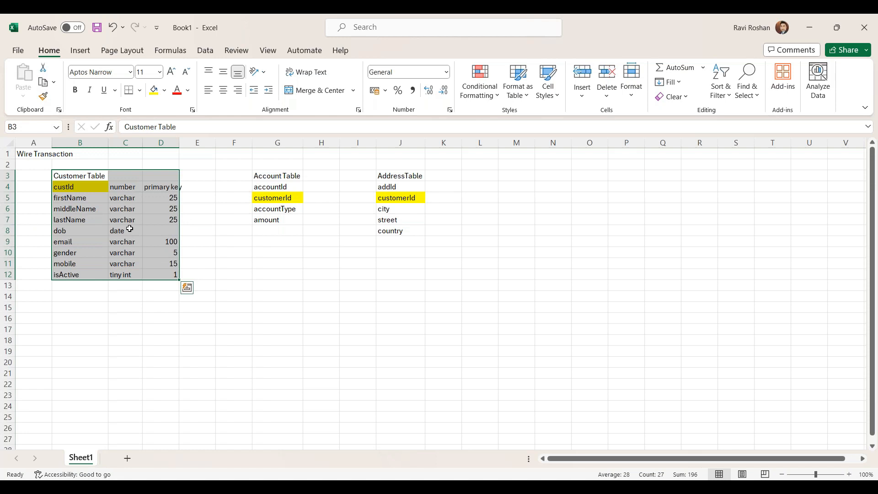
left_click(75, 198)
left_click_drag(73, 178, 166, 276)
left_click(164, 186)
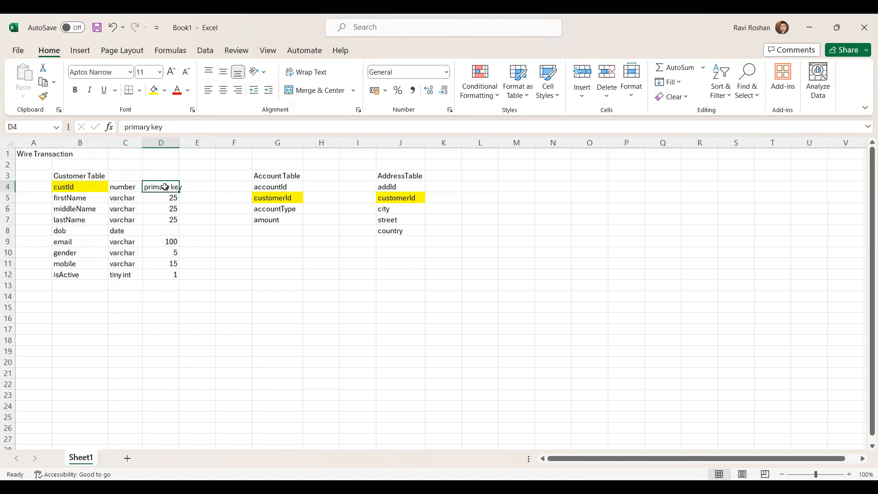
left_click_drag(76, 178, 173, 273)
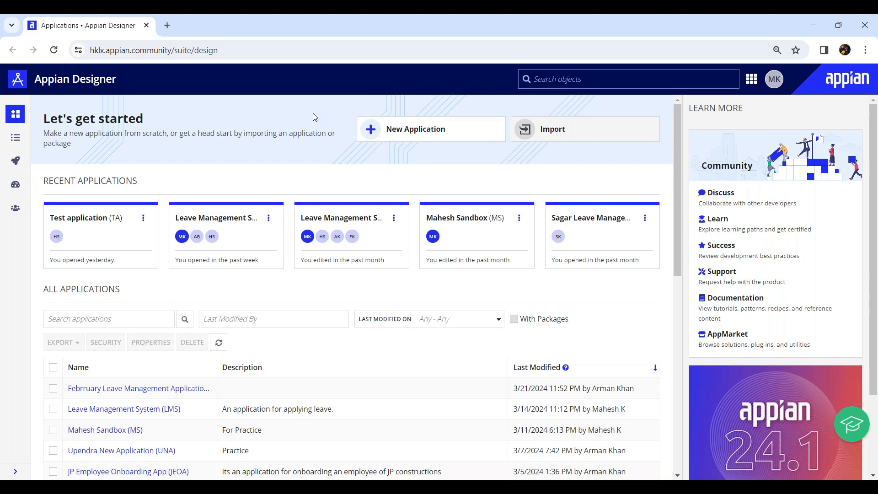
Step: In Appian Designer, start a new application named Wire Transaction with the prefix WT
left_click(431, 129)
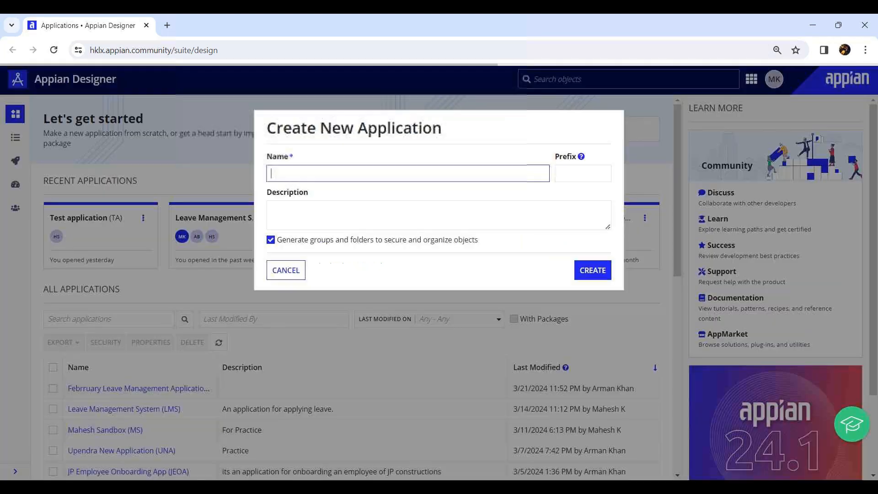
type("Wire Transaction")
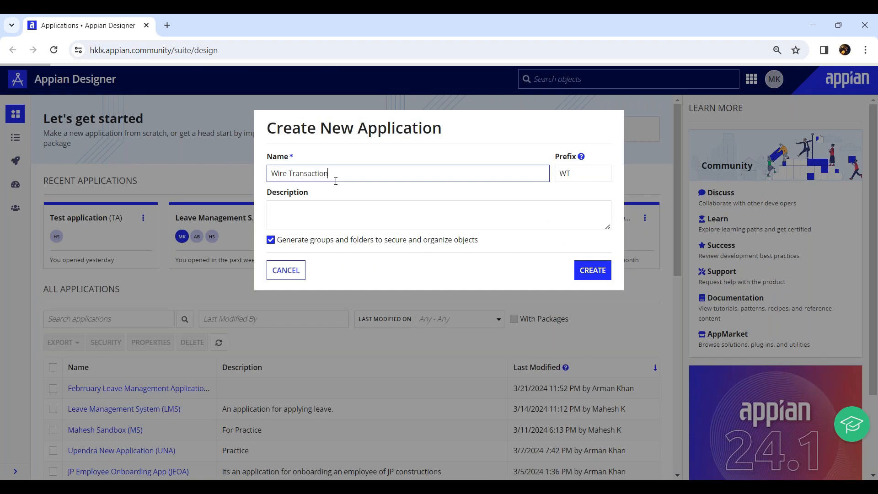
key("Tab")
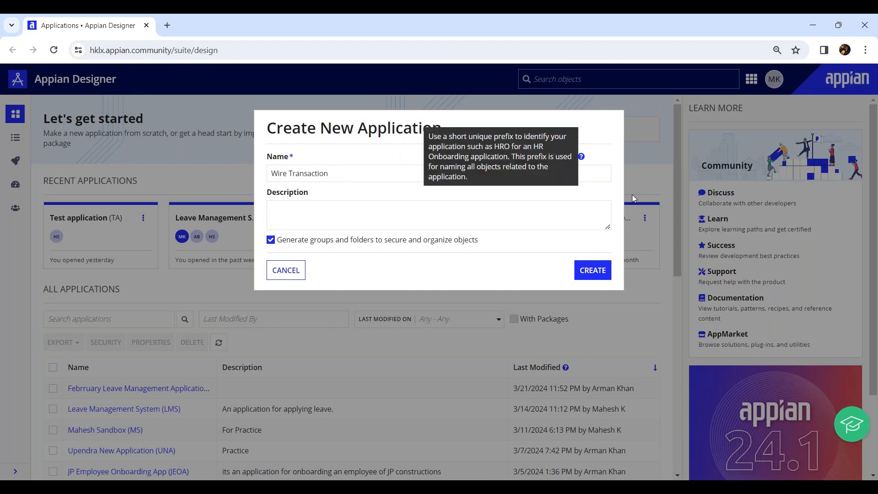
left_click(590, 173)
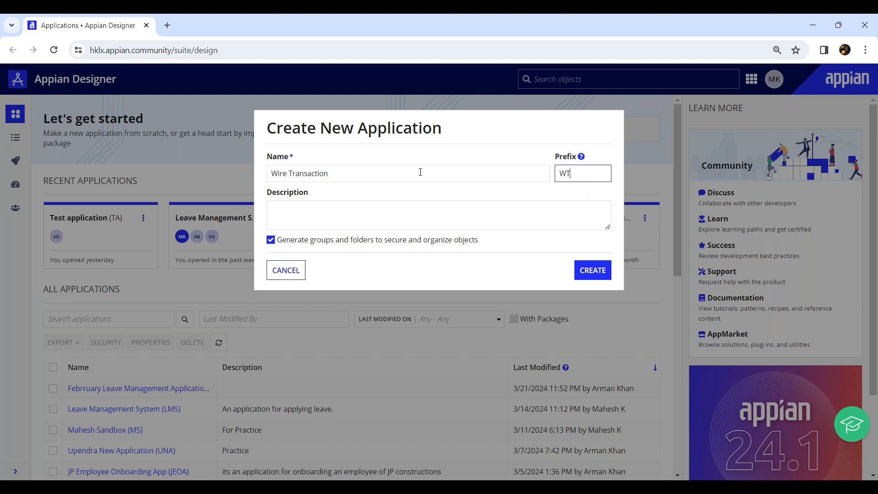
left_click(278, 173)
left_click(294, 173)
left_click(594, 179)
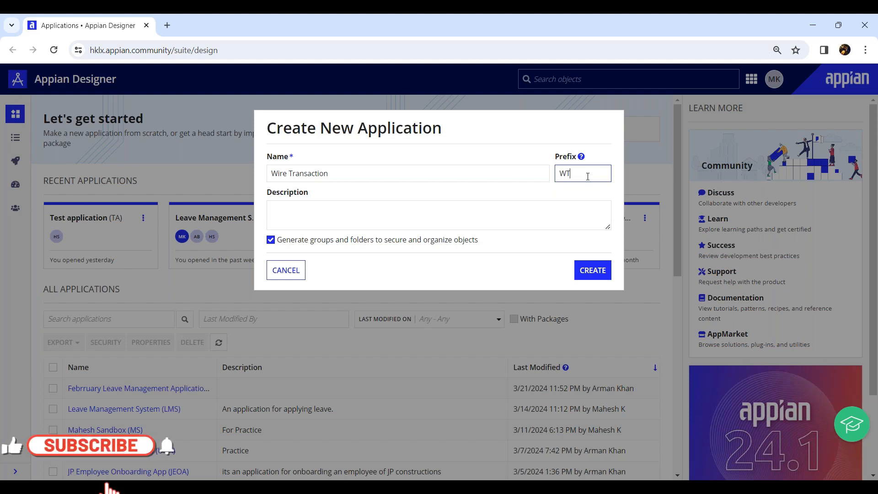
Step: Enter "This application is for amount transafer process" as the description and create the application with generated groups and folders
left_click(314, 215)
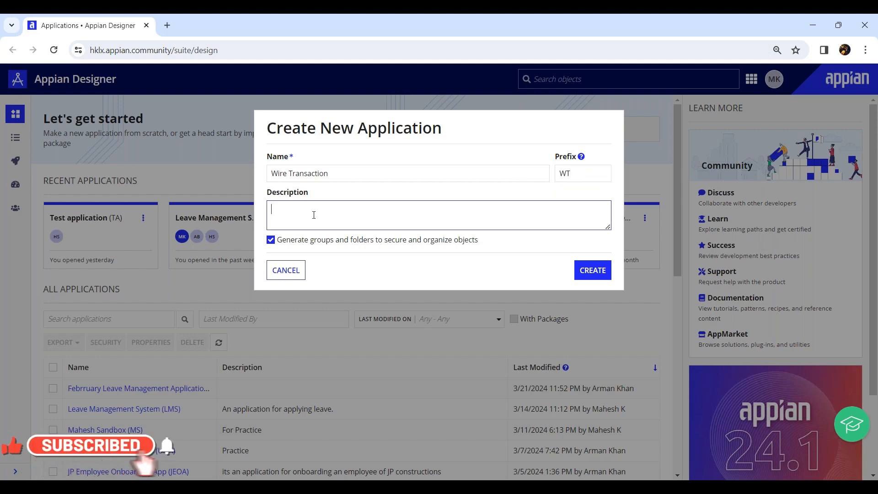
type("This application is for ")
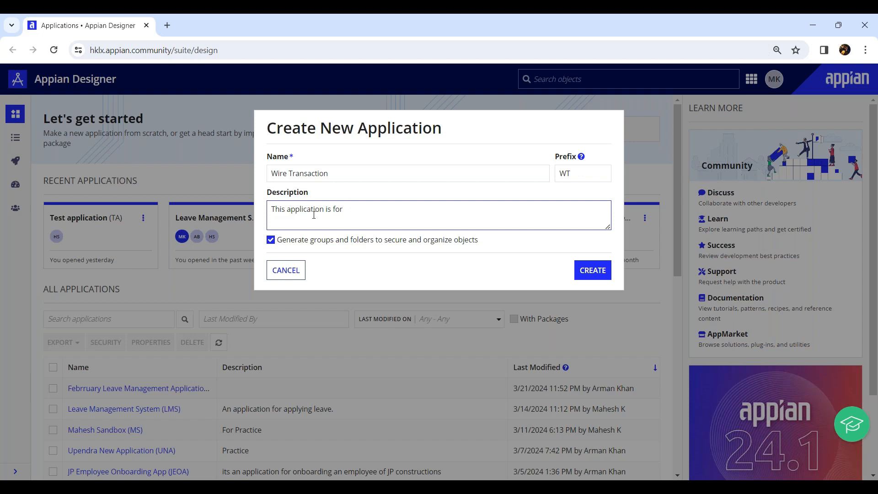
type("amount transafer process")
left_click(592, 270)
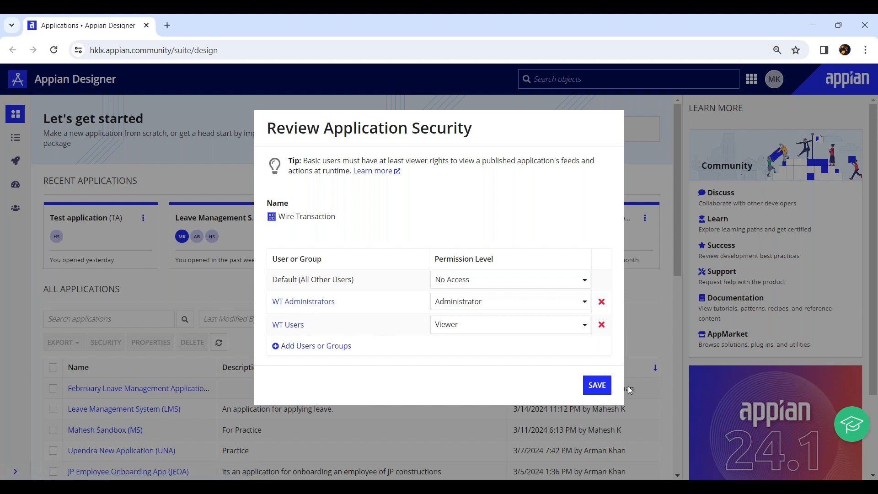
Step: Save the application's proposed security settings and open the list of all Wire Transaction objects, dismissing the build suggestions
left_click(595, 386)
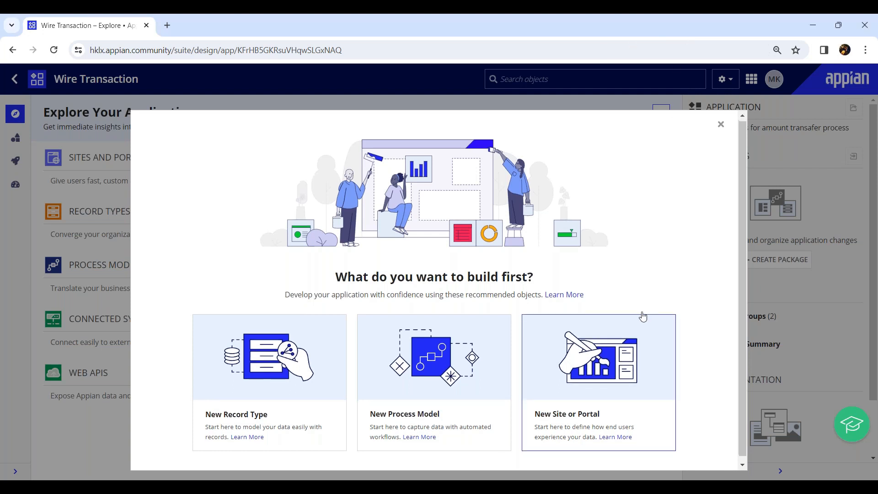
scroll(640, 311, "down", 1)
left_click(721, 120)
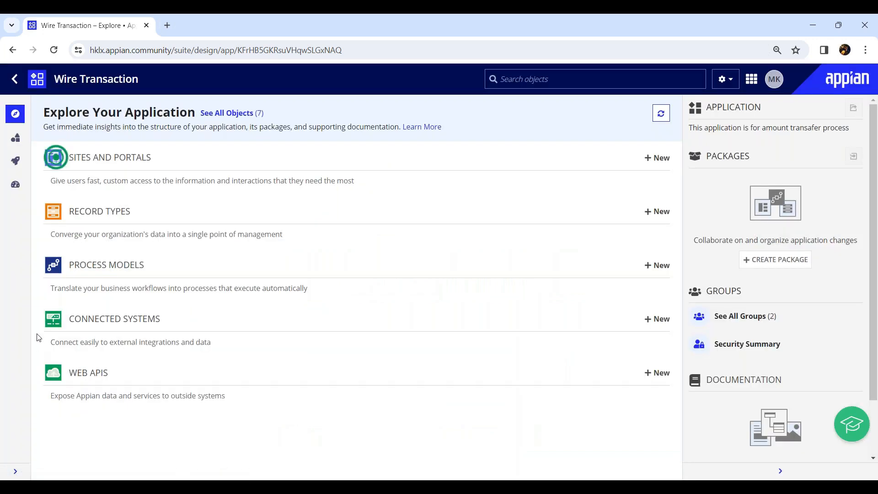
left_click(16, 140)
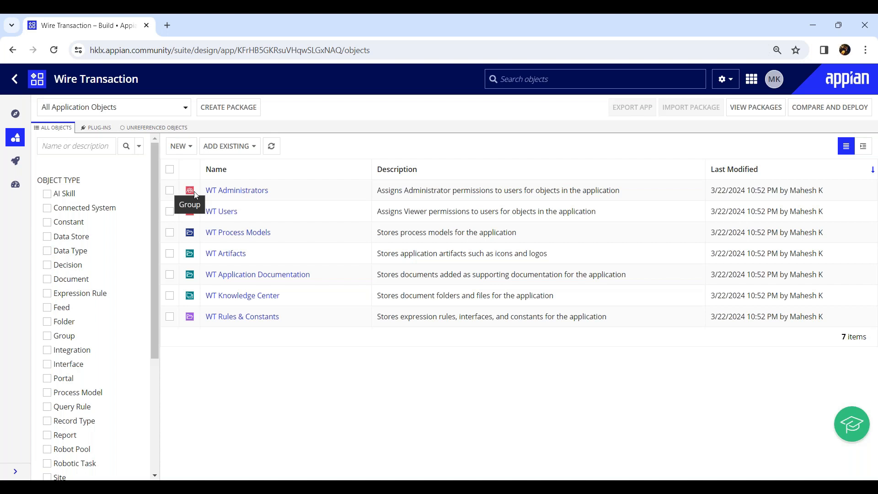
Step: Inspect the WT Users group's members and its form for adding members, and return to all application objects
left_click(229, 220)
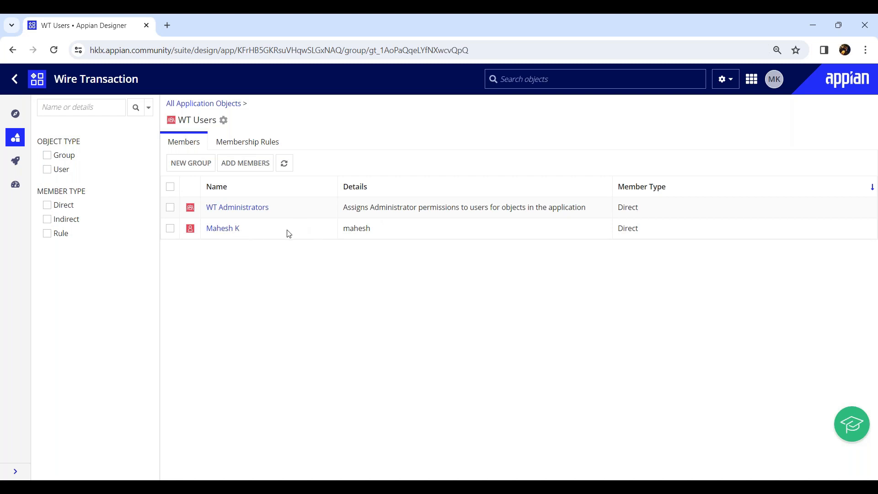
left_click(250, 168)
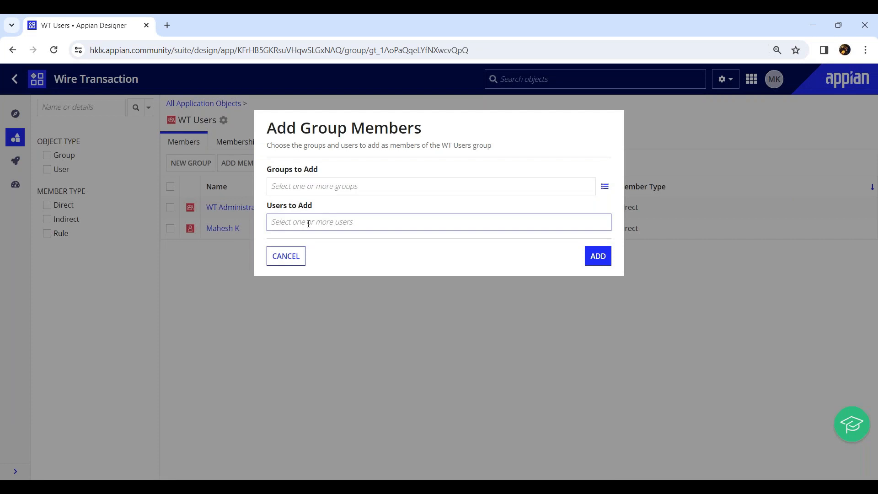
left_click(290, 256)
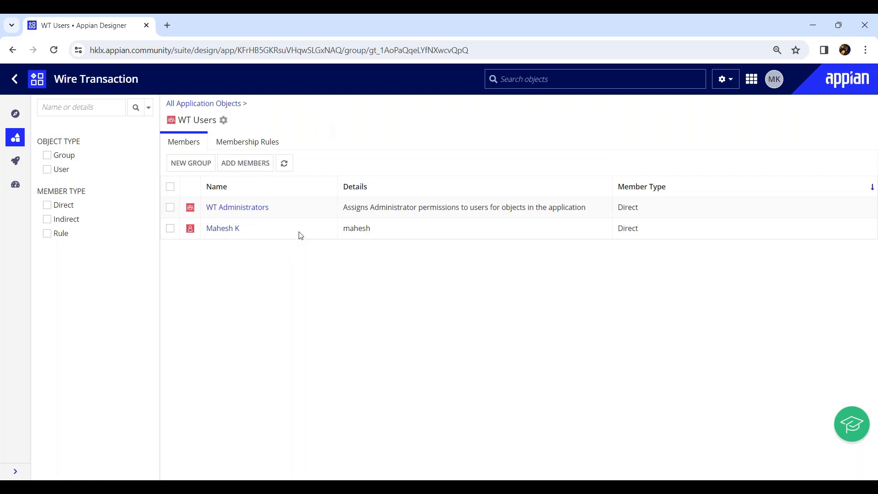
left_click(218, 104)
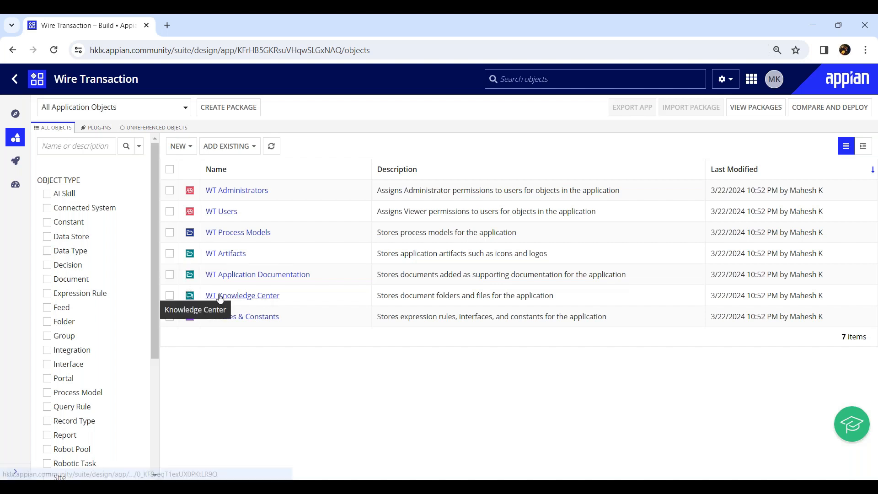
Step: Examine the folders in the WT Knowledge Center and the object types that can be newly created in the application
left_click(245, 300)
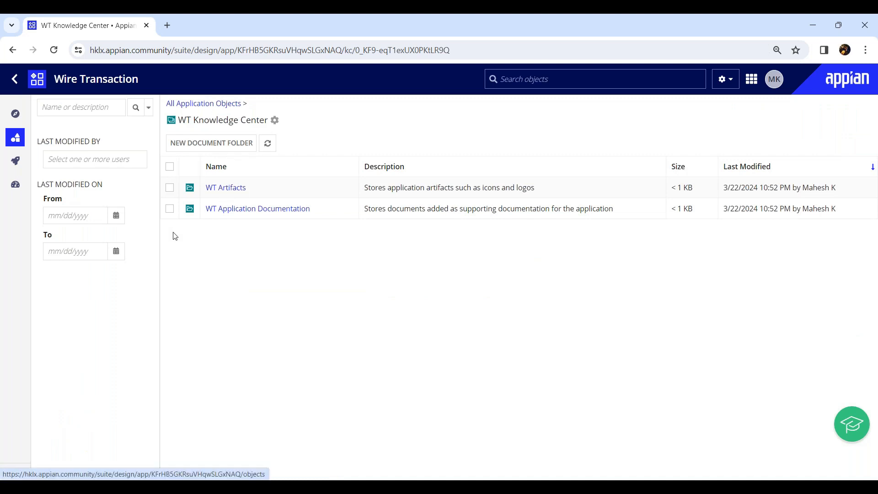
left_click_drag(298, 304, 204, 298)
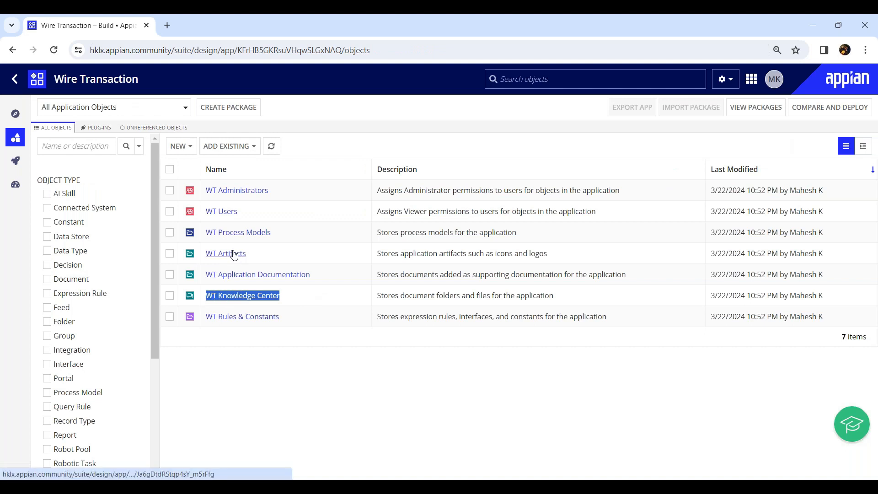
left_click(205, 344)
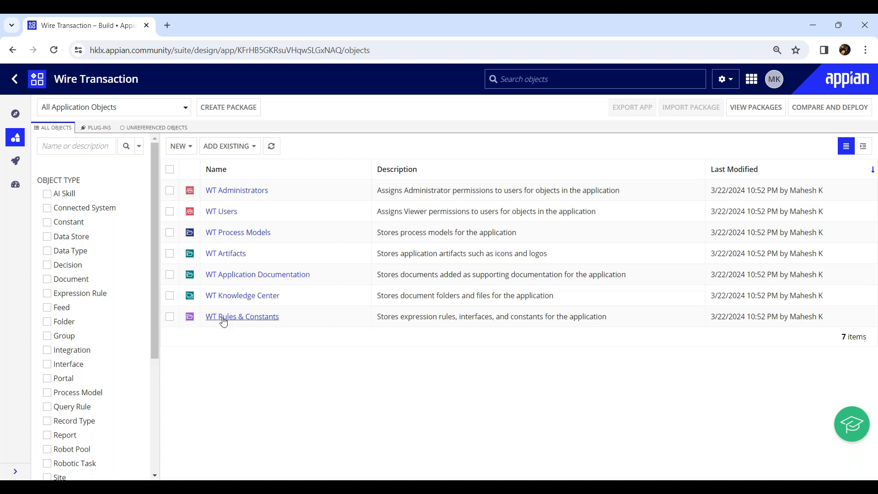
left_click(673, 37)
left_click(178, 147)
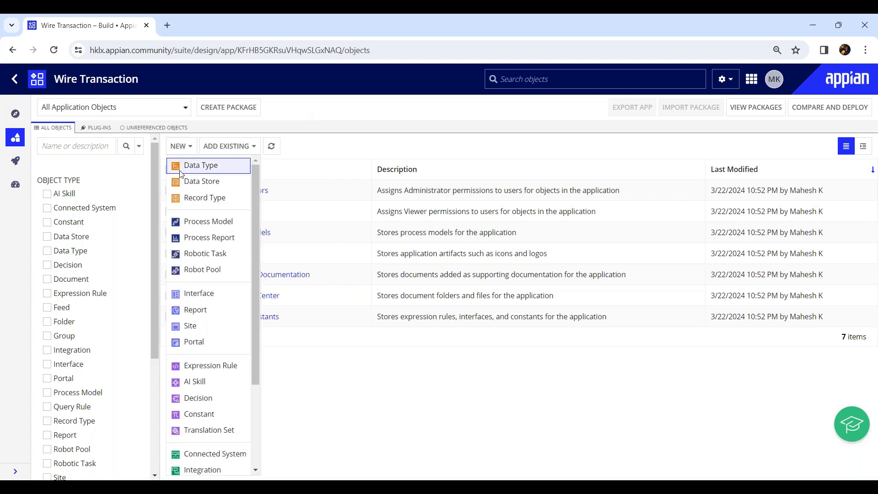
left_click(325, 148)
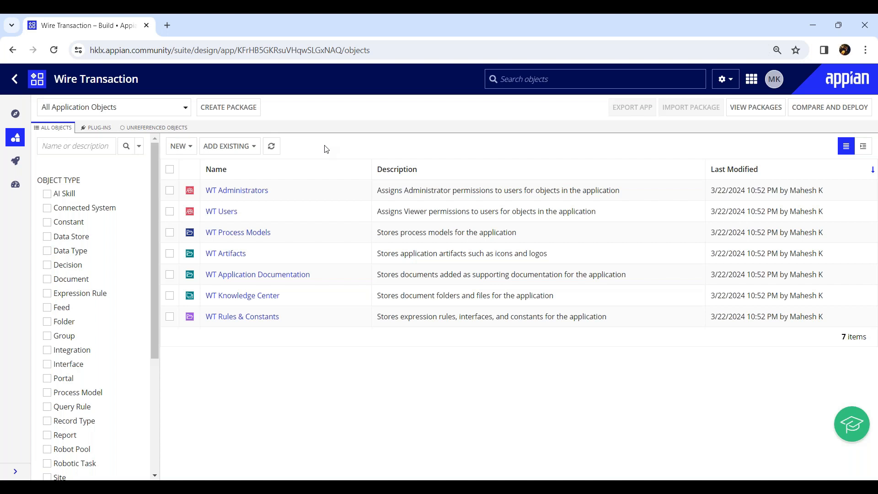
Step: Find the Wire Transaction application in the list of all applications and reopen it
left_click(15, 82)
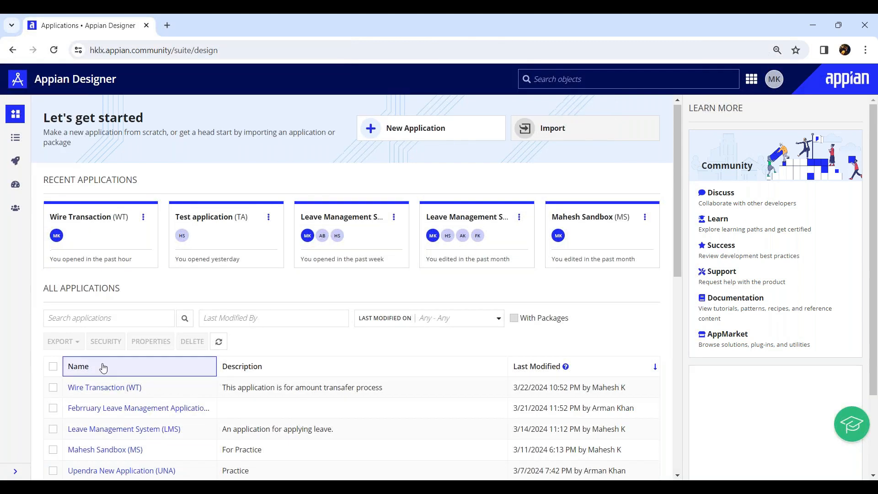
scroll(102, 365, "down", 3)
left_click_drag(159, 279, 64, 274)
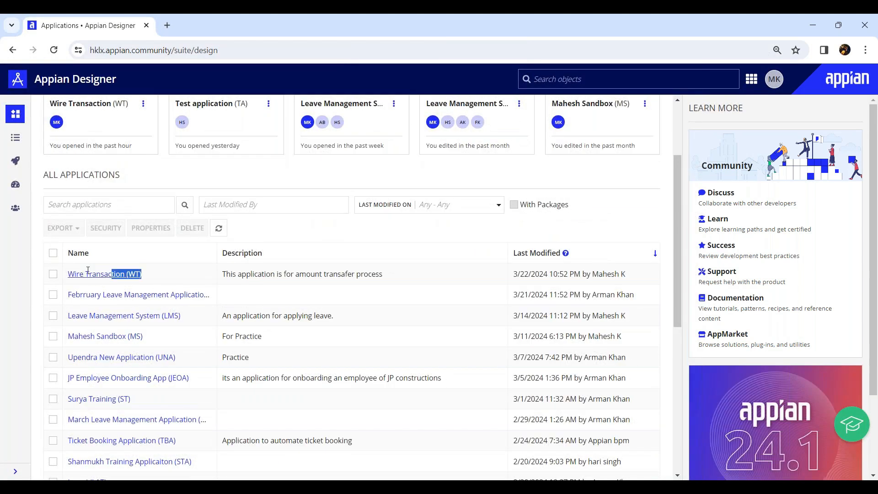
left_click(15, 297)
left_click(90, 273)
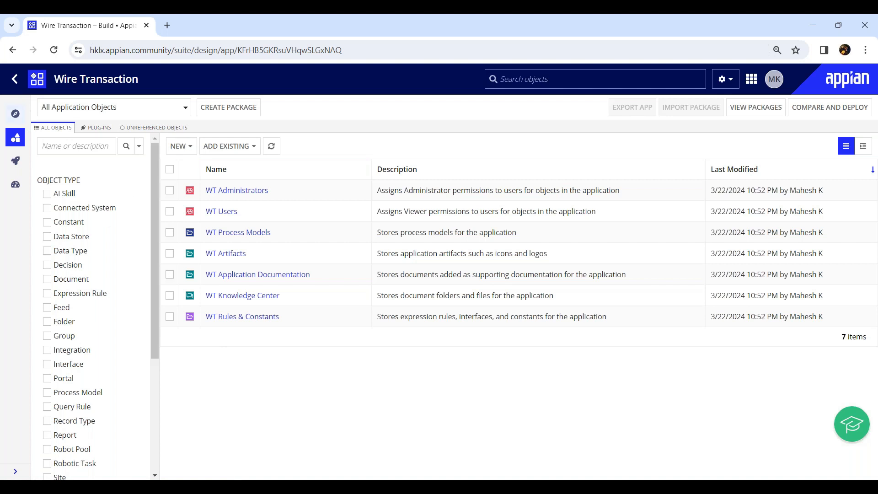
Step: Examine the option for generating groups and folders in the new-application form, and reopen the Wire Transaction application
left_click(16, 83)
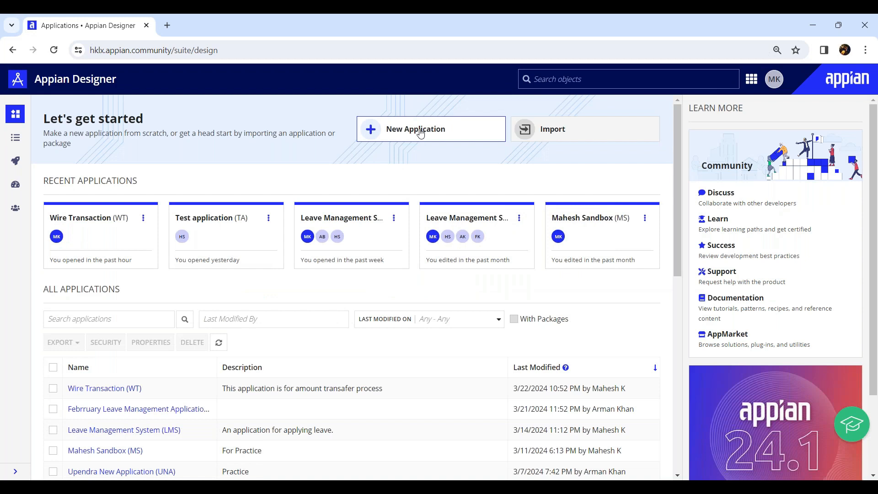
left_click(421, 133)
left_click(270, 241)
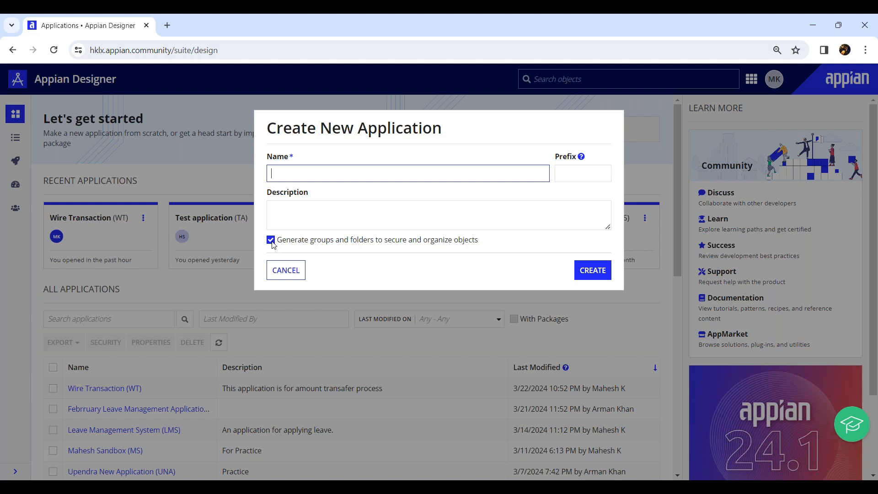
left_click(279, 271)
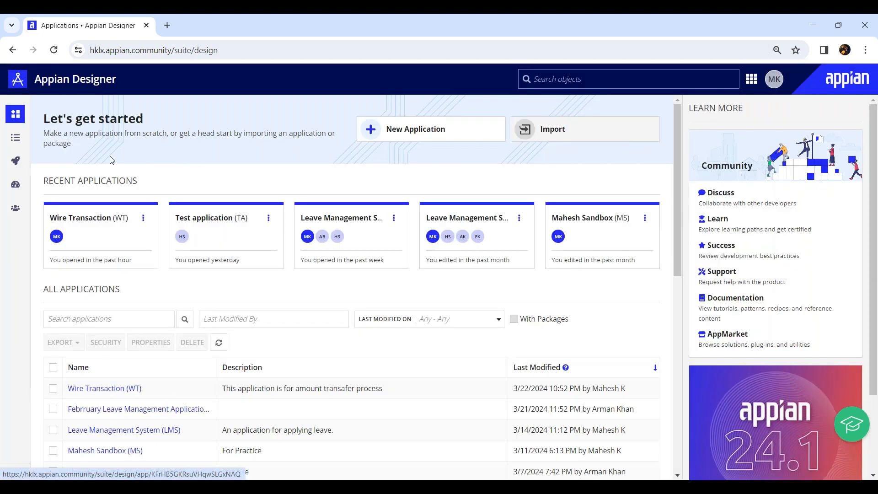
left_click(105, 389)
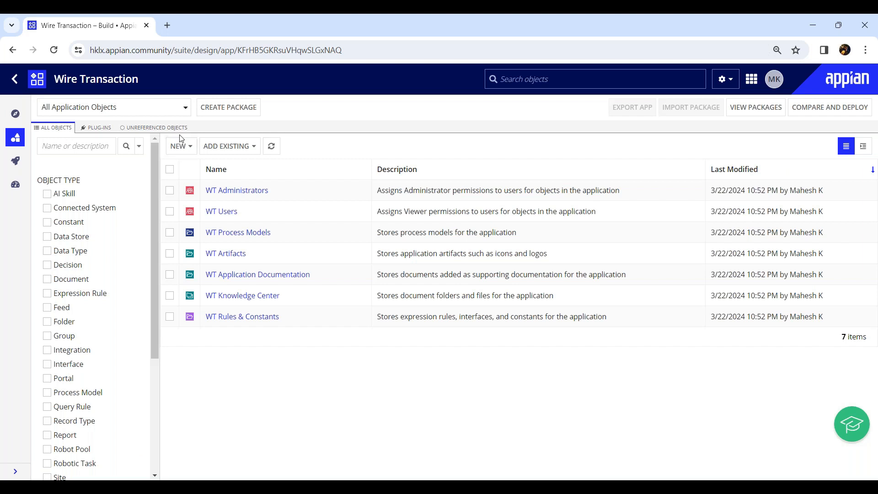
Step: Review the list of object types available for creation in the Wire Transaction application
left_click(190, 150)
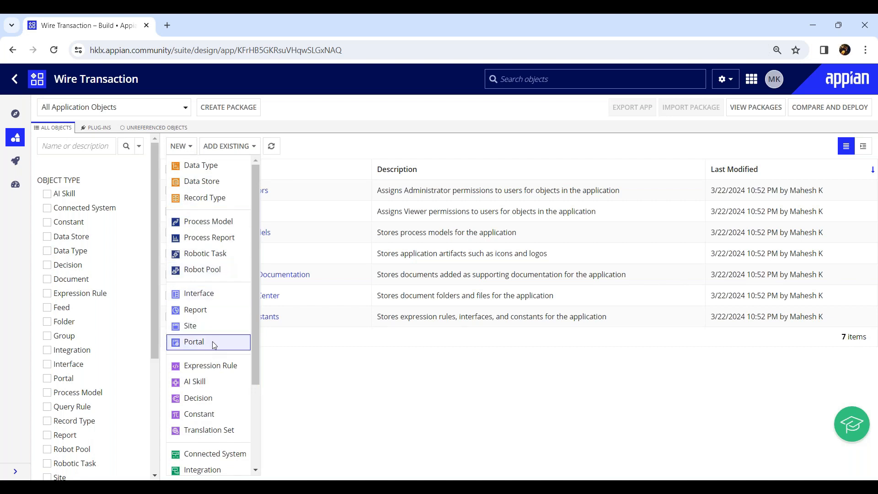
left_click_drag(254, 249, 247, 216)
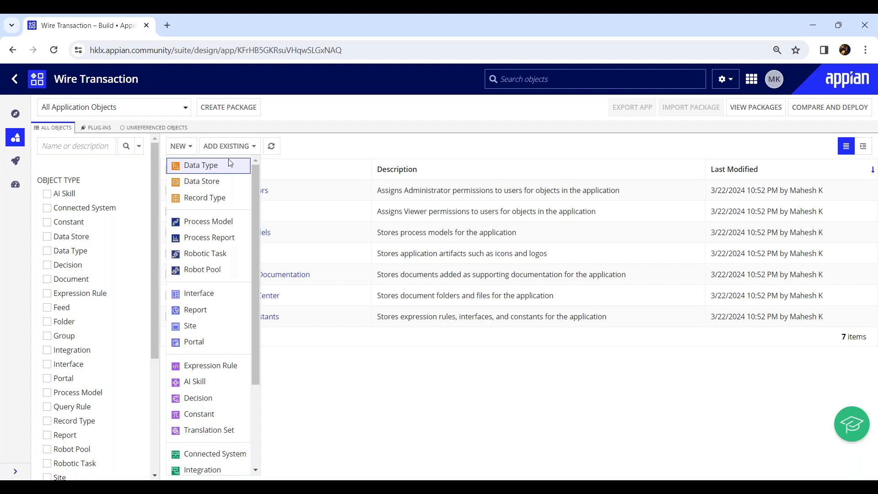
left_click(215, 166)
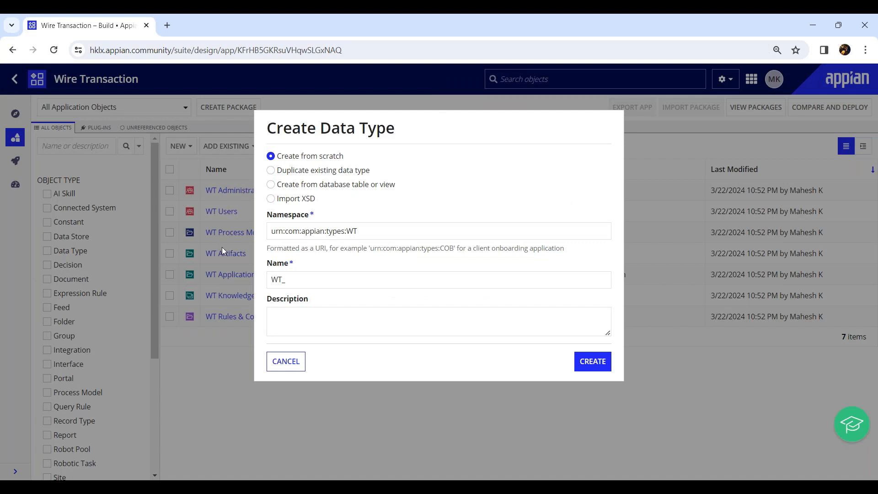
left_click(279, 363)
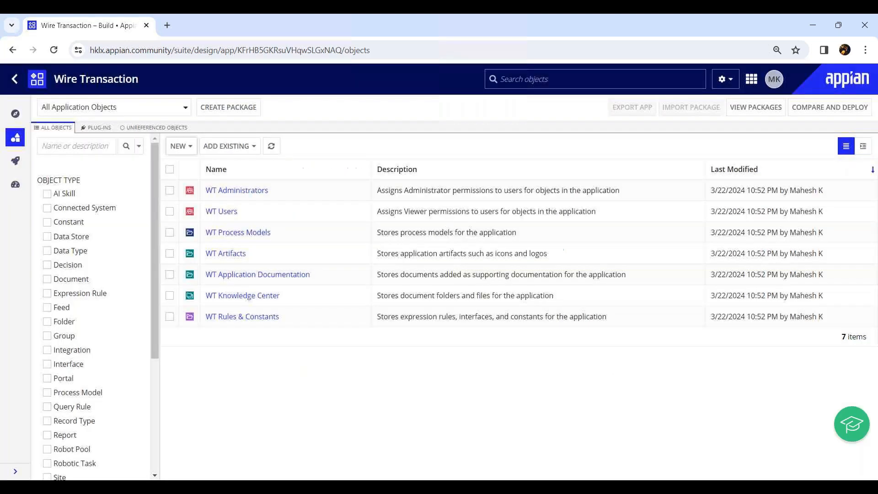
Step: Create a data type from scratch named WT_ExampleCDT1 with the description "from scratch"
left_click(180, 145)
left_click(196, 165)
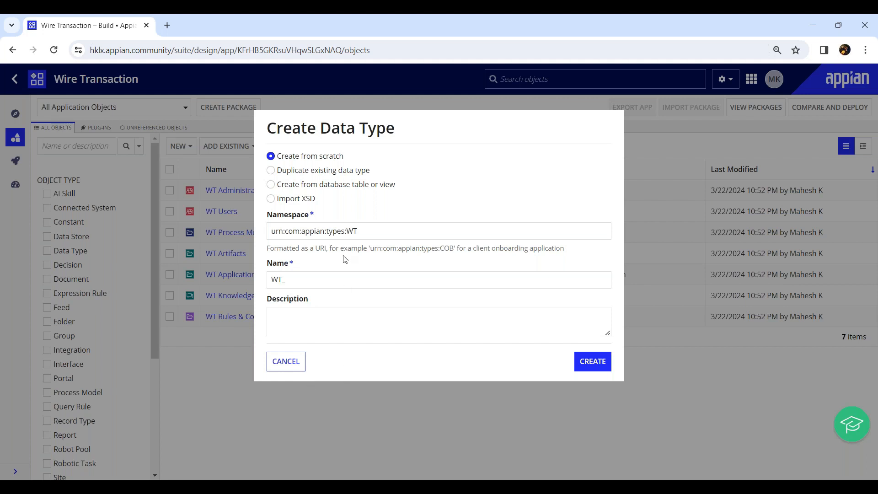
left_click(346, 280)
type("Exa")
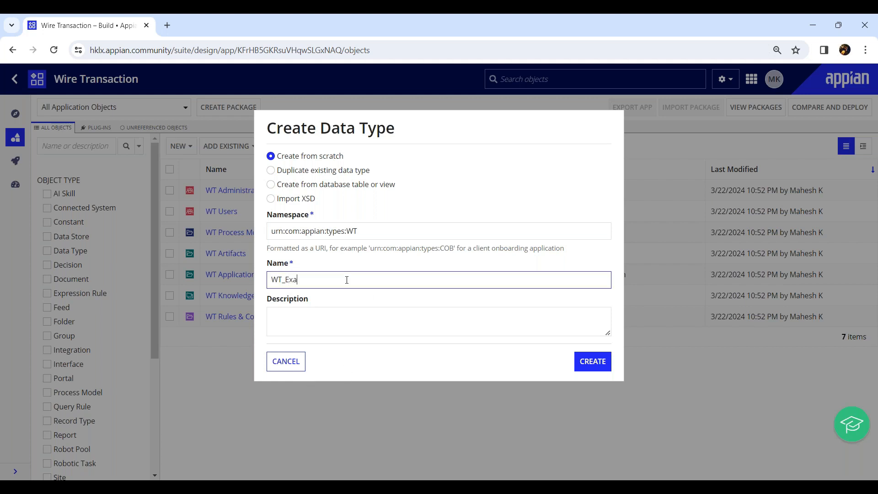
type("mpleCDT1")
left_click(379, 326)
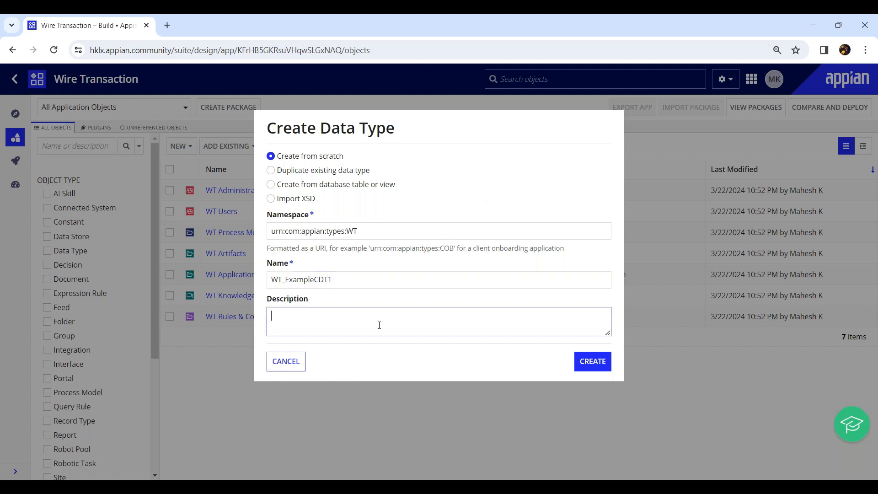
type("from scratch")
left_click(602, 365)
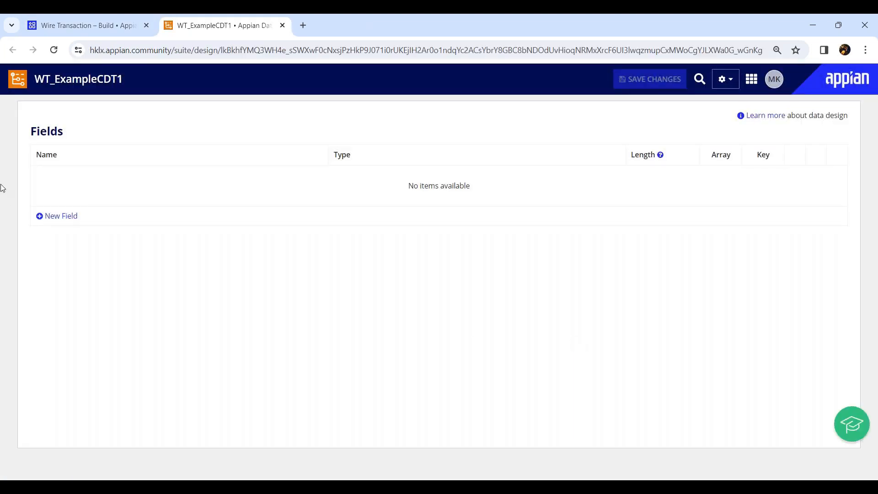
Step: Add four fields to the data type and name the first two custId and firstName
left_click(63, 219)
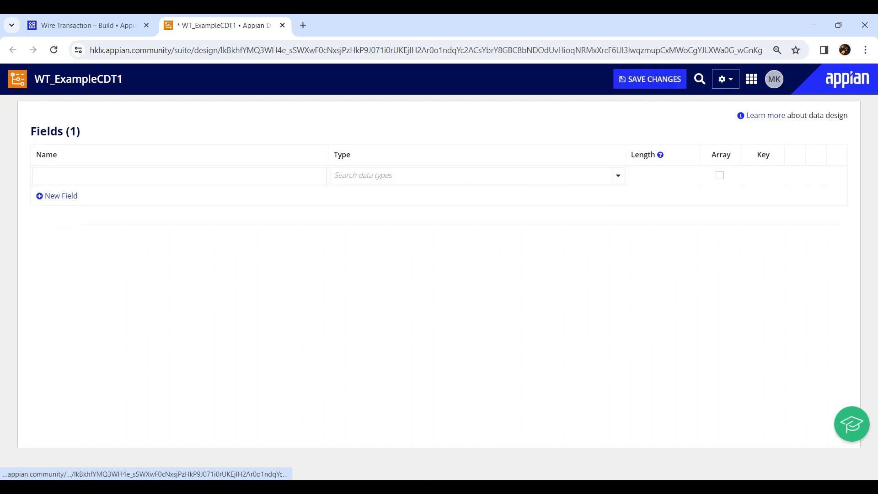
left_click(63, 197)
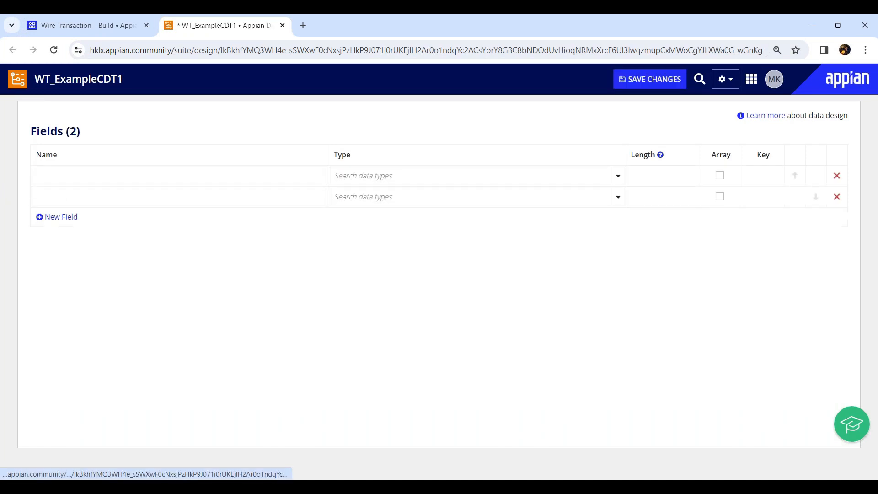
left_click(62, 218)
left_click(60, 238)
left_click(73, 179)
type("custId")
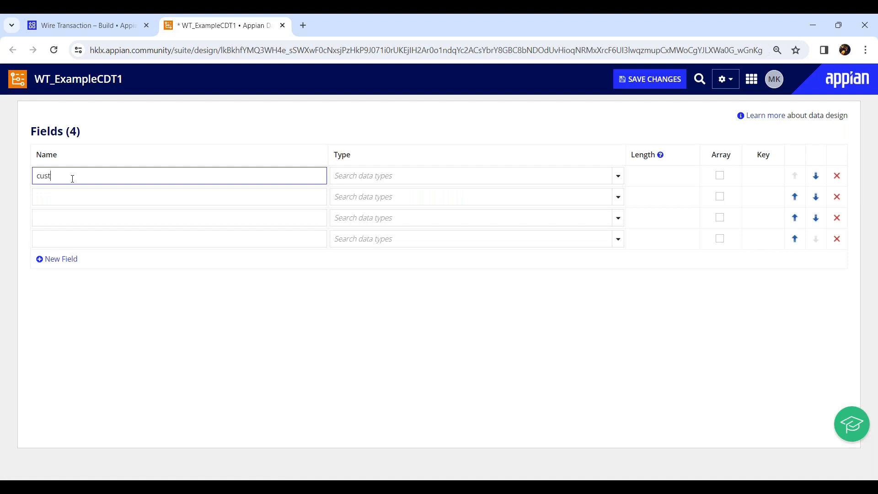
left_click(57, 198)
type("firstName")
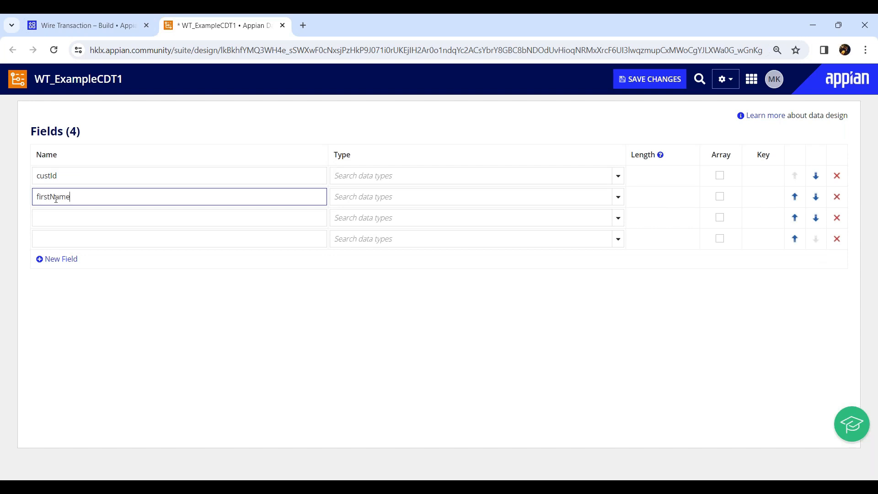
Step: Name the third field lastName and the fourth field dob
left_click(55, 219)
type("middle")
key("BackSpace")
key("BackSpace")
key("BackSpace")
key("BackSpace")
key("BackSpace")
key("BackSpace")
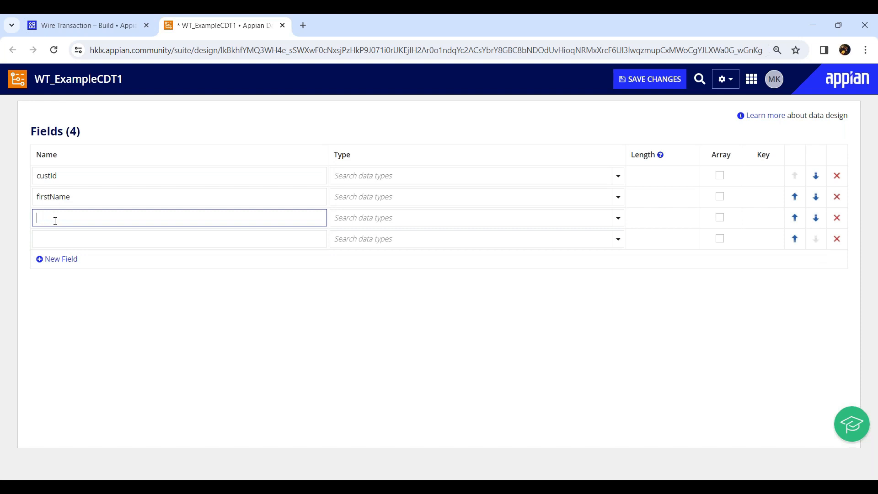
type("lastName")
key("Tab")
left_click(53, 240)
type("dob")
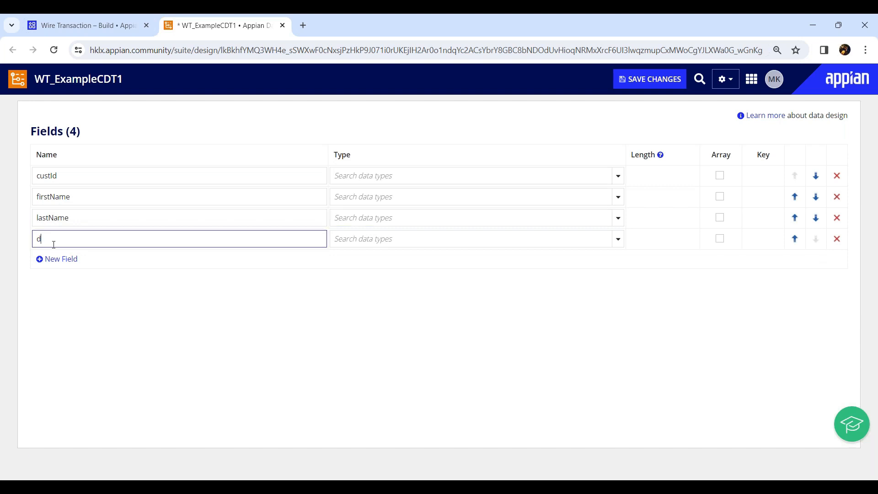
Step: Set the field types to Number (Integer) for custId, Text for firstName and lastName, and Date for dob
left_click(621, 181)
left_click(415, 211)
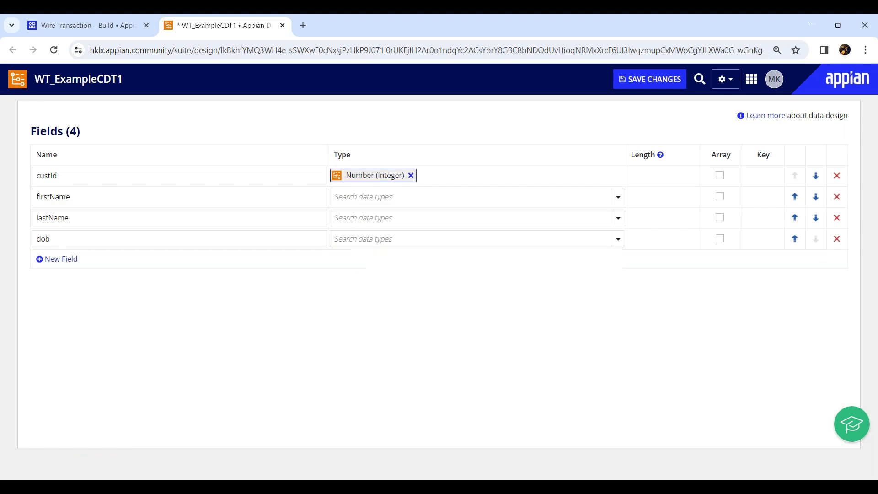
left_click(618, 197)
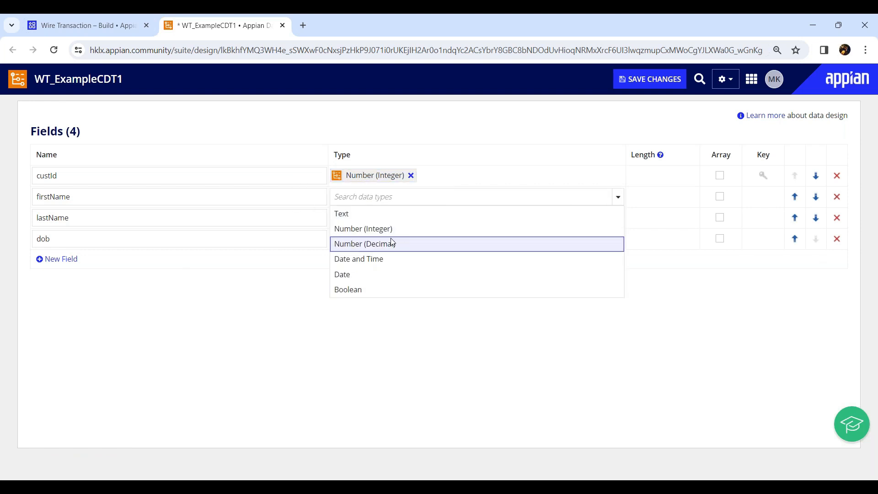
left_click(365, 214)
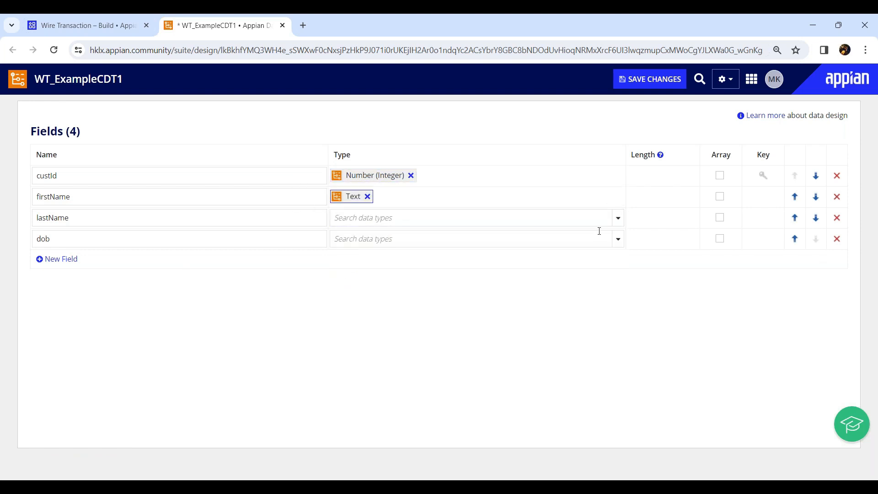
left_click(622, 222)
left_click(373, 238)
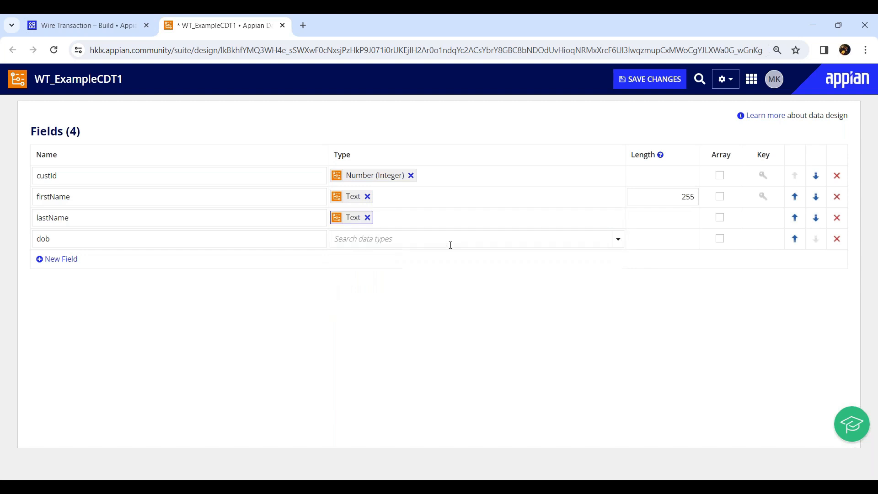
left_click(617, 239)
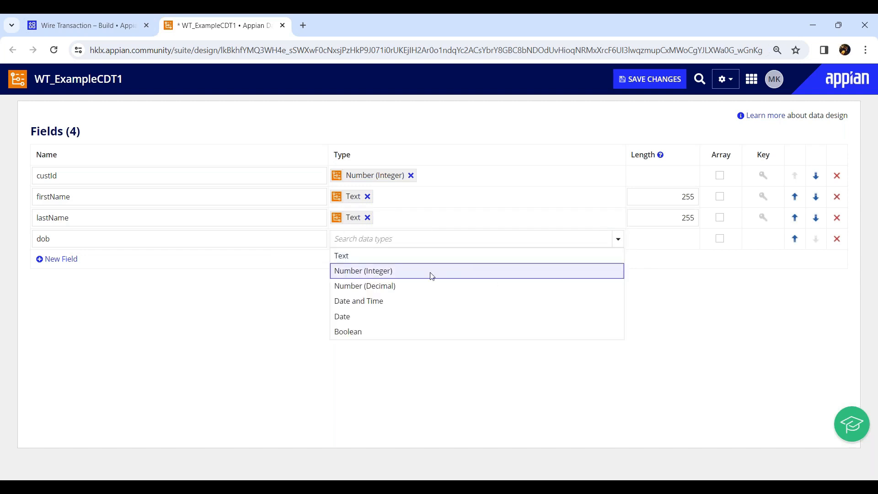
left_click(372, 317)
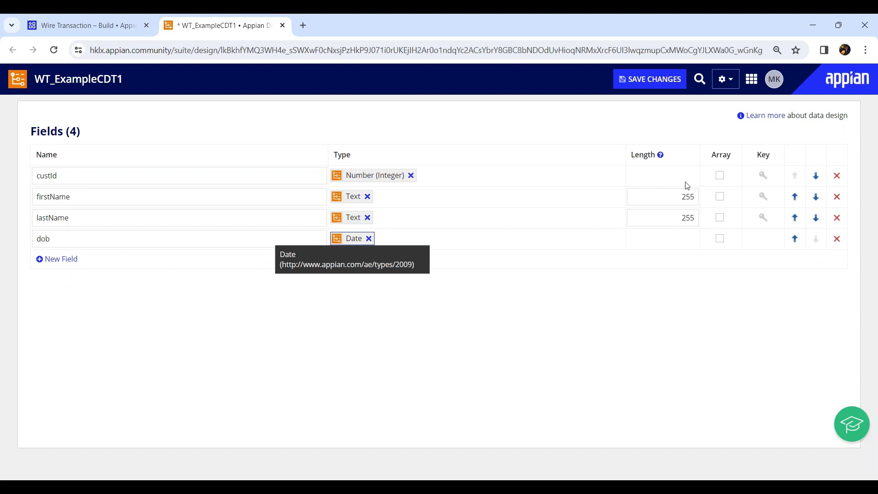
Step: Make custId the primary key with auto-generation of the next unique identifier
left_click(763, 175)
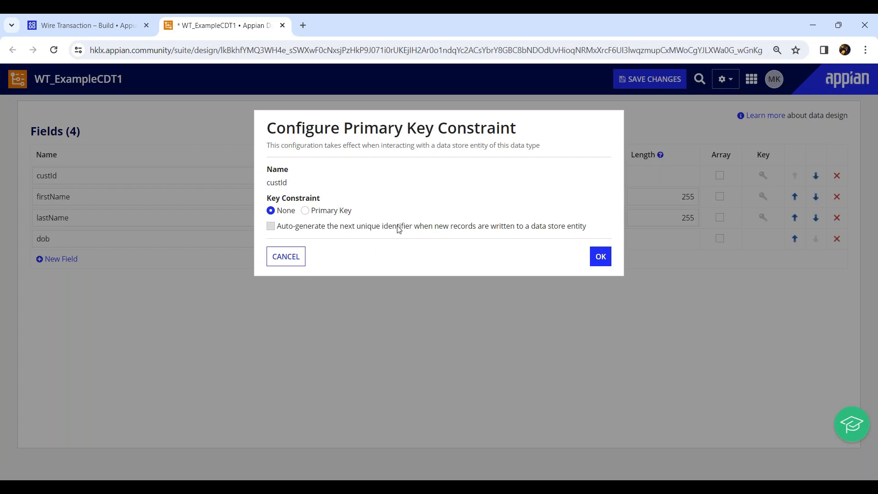
left_click(306, 212)
left_click(270, 226)
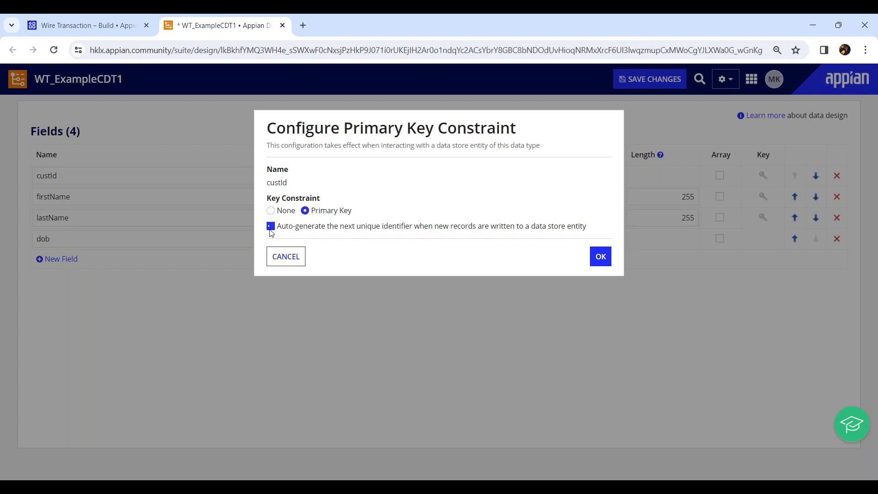
left_click(601, 256)
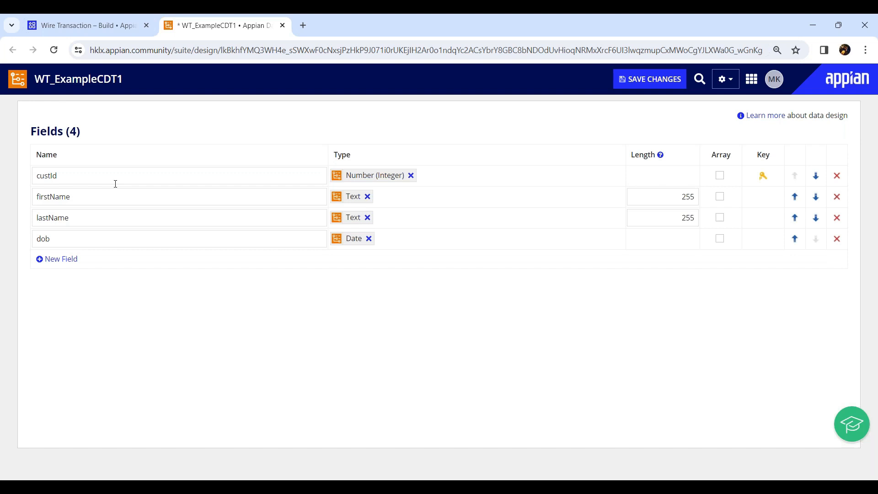
Step: Save the WT_ExampleCDT1 data type without an extra blank field and close it
left_click(57, 260)
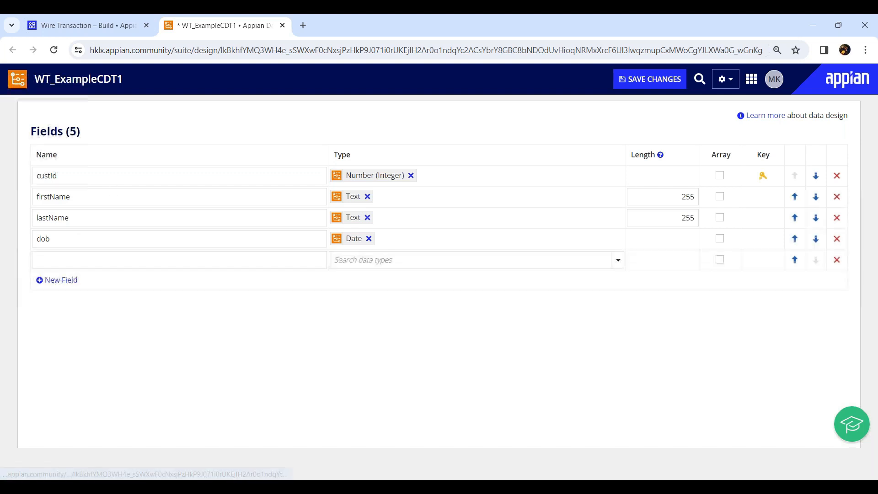
left_click(837, 261)
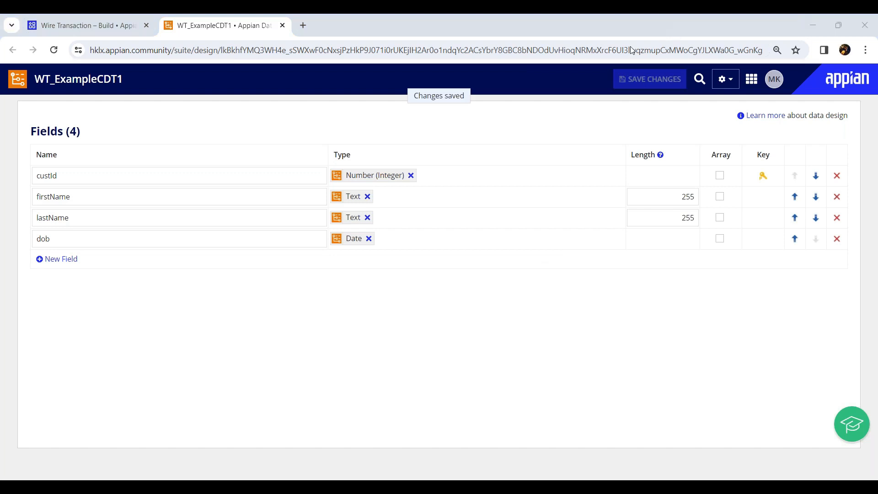
key("ctrl+w")
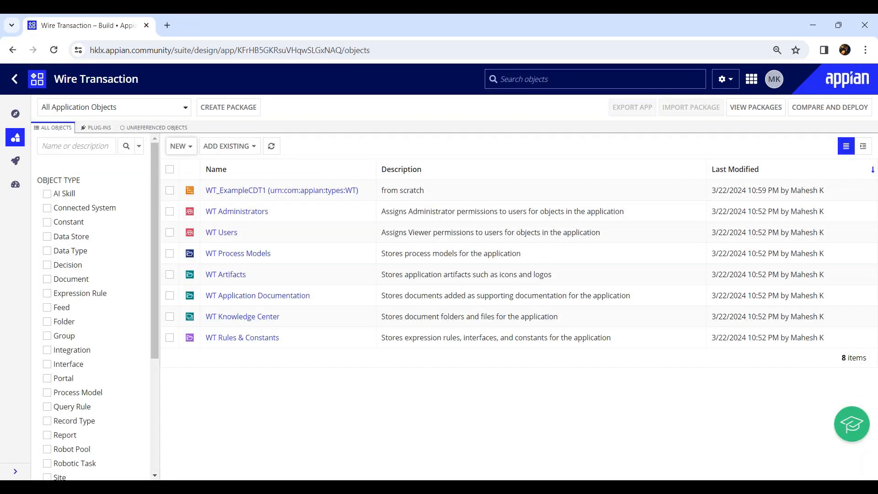
Step: Start a new data type as a duplicate of the existing WT_ExampleCDT1
left_click(181, 146)
left_click(179, 166)
left_click(271, 171)
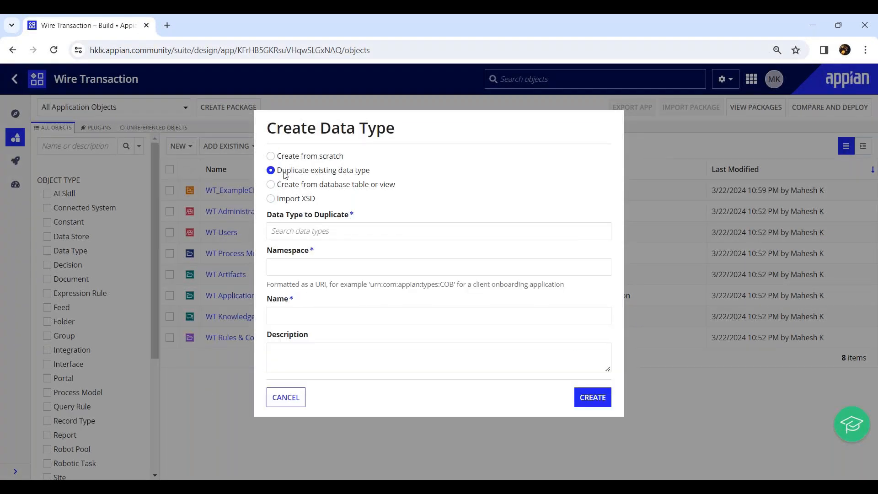
left_click(327, 235)
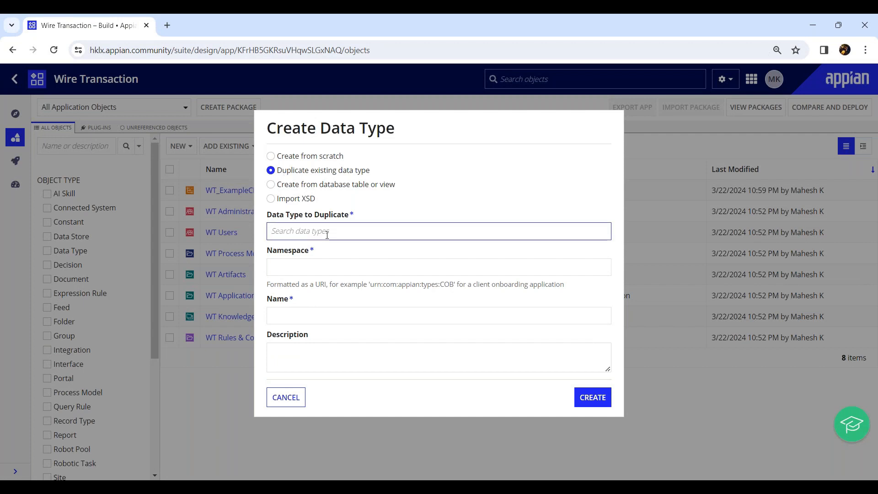
type("wt-")
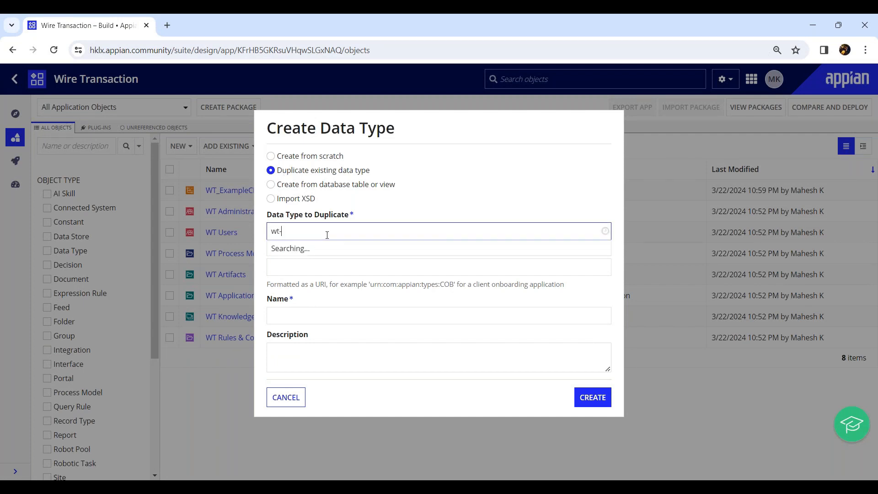
key("BackSpace")
type("_")
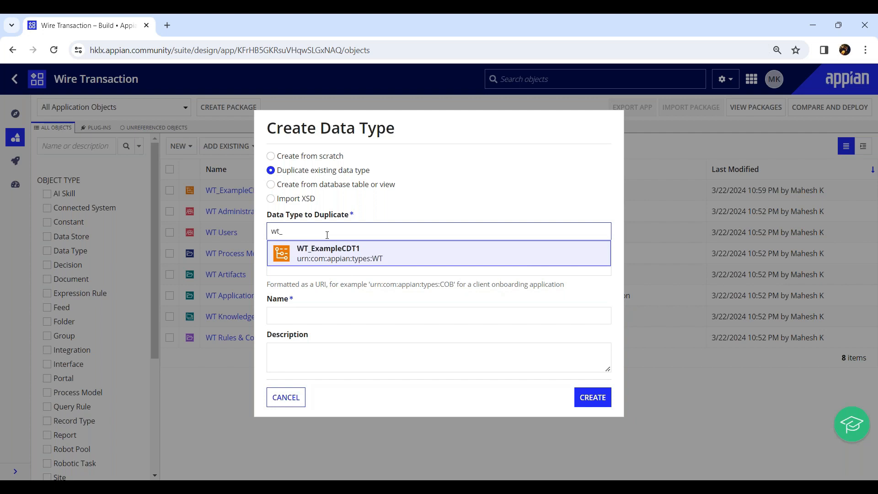
left_click(352, 254)
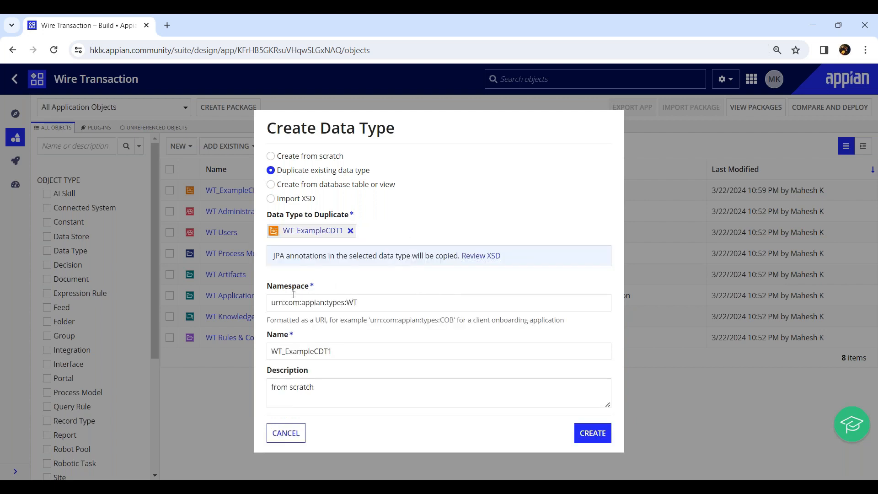
Step: Name the duplicate WT_ExampleCDT2, describe it as "from duplicate", and create the data type
left_click(351, 352)
type("2")
left_click(322, 388)
double_click(307, 387)
type("duplicat")
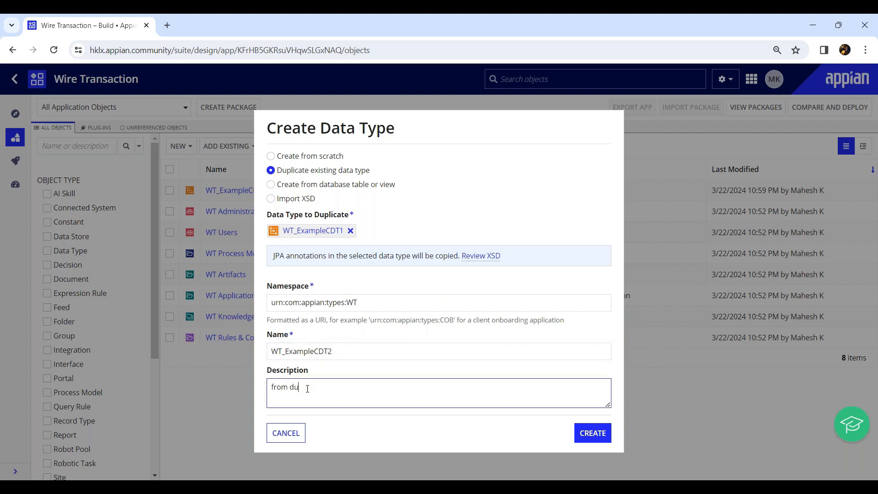
type("e")
left_click(591, 434)
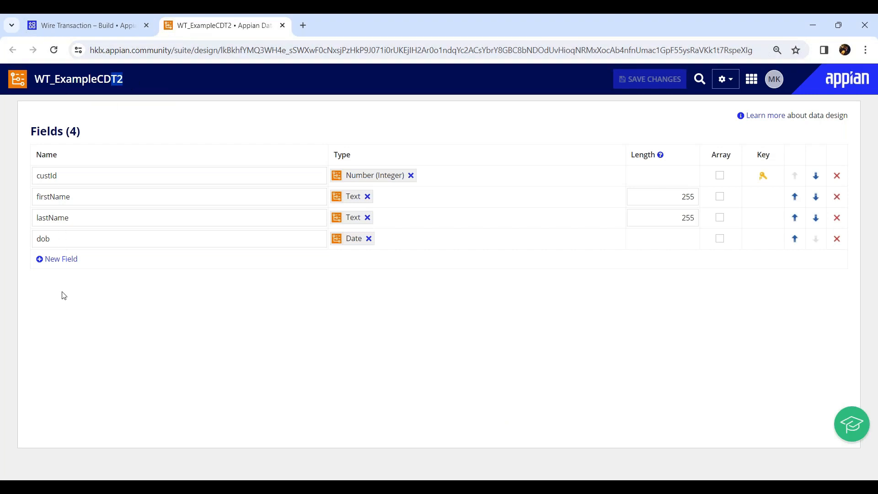
Step: Add an isActive field of type Boolean to WT_ExampleCDT2 and save the changes
left_click(63, 259)
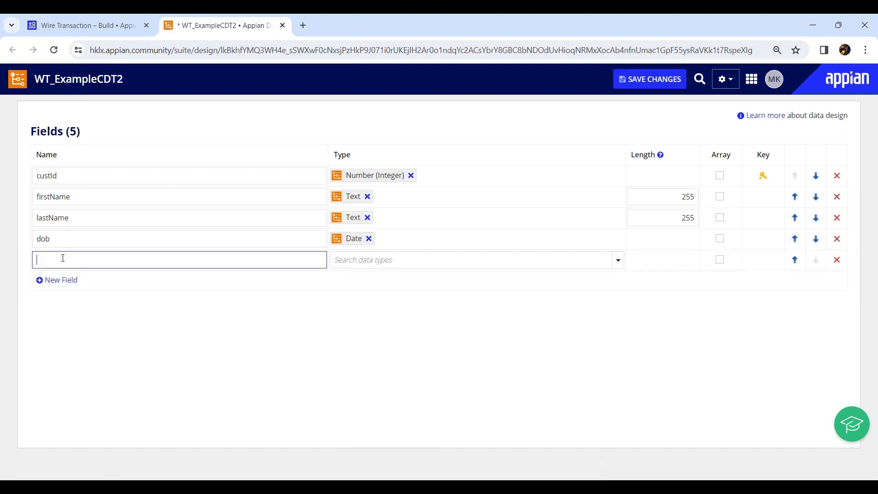
type("isActive")
left_click(617, 259)
left_click(362, 353)
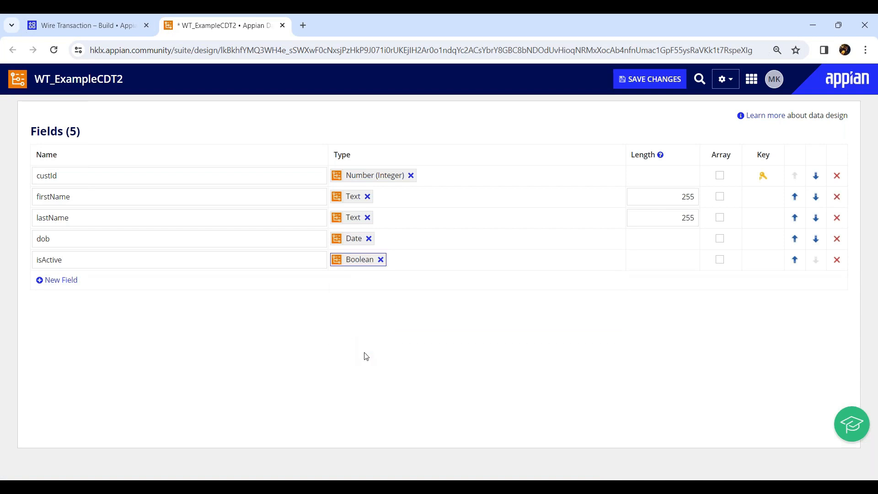
left_click(664, 81)
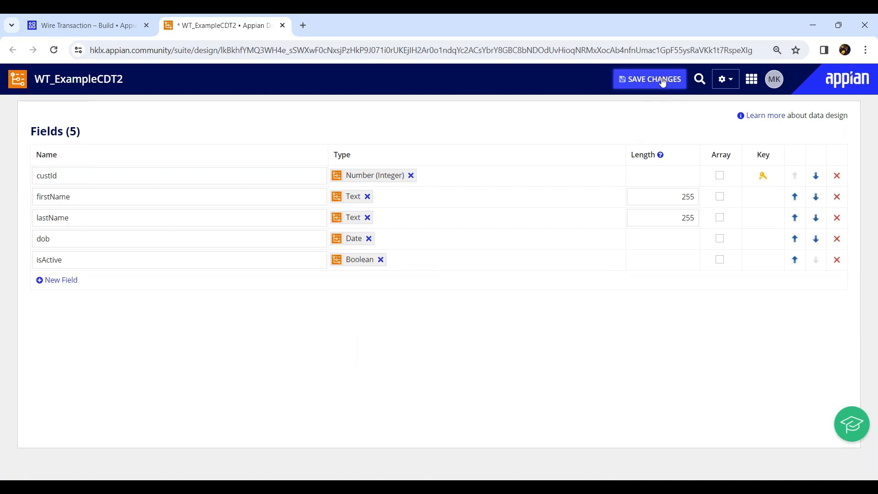
Step: Compare the new WT_ExampleCDT2 with the original WT_ExampleCDT1 and close both data types
left_click(114, 21)
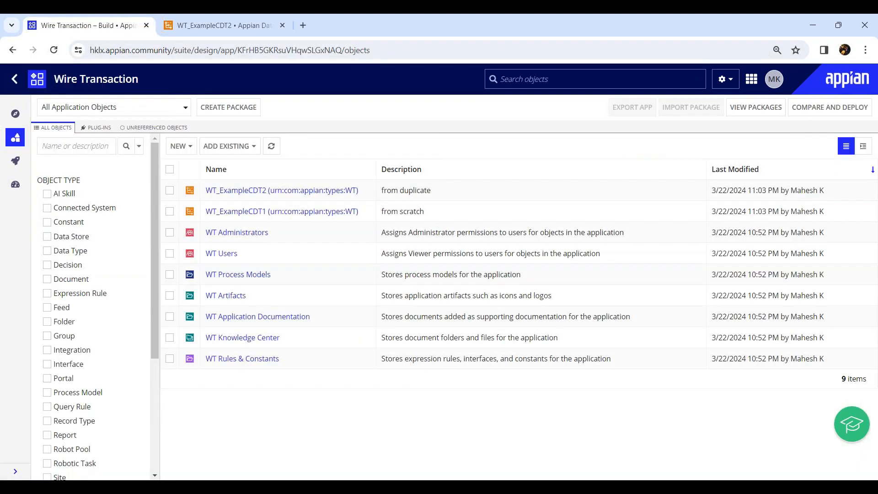
left_click(232, 25)
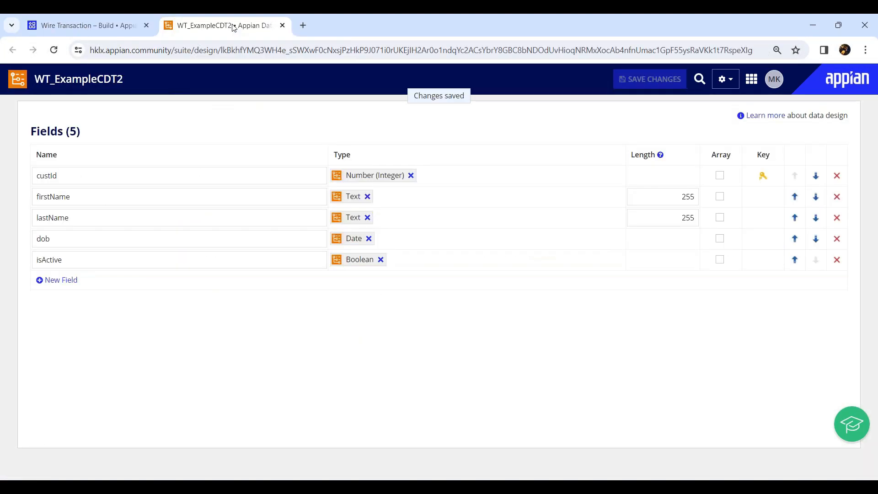
left_click_drag(117, 81, 130, 80)
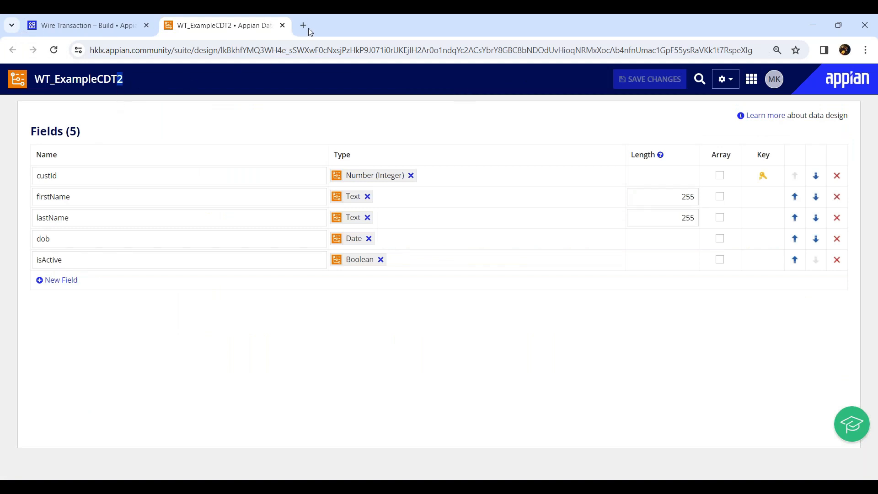
middle_click(203, 24)
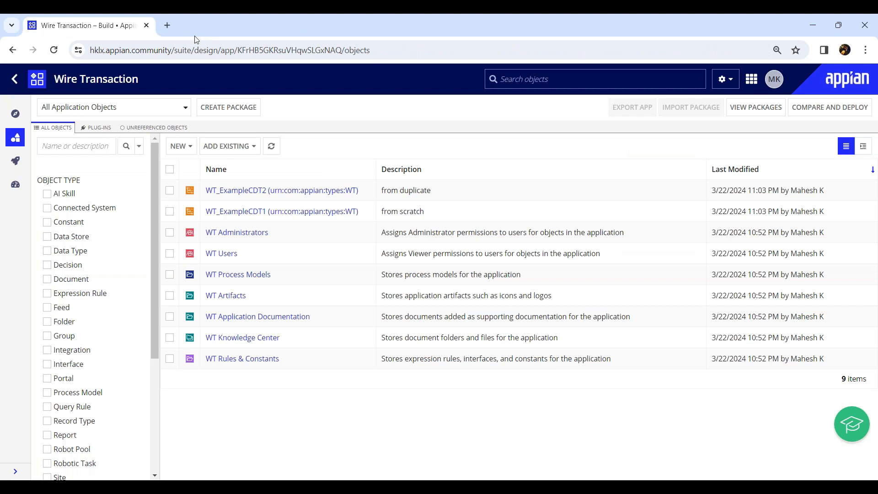
left_click(227, 212)
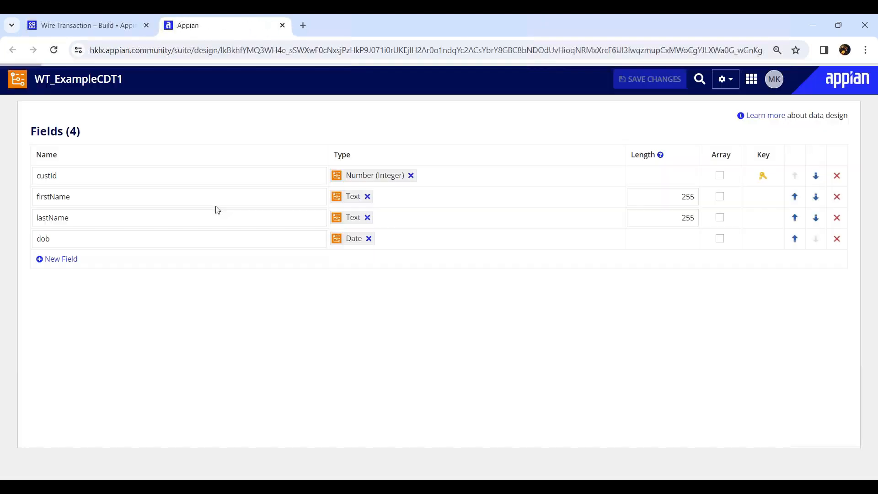
middle_click(212, 26)
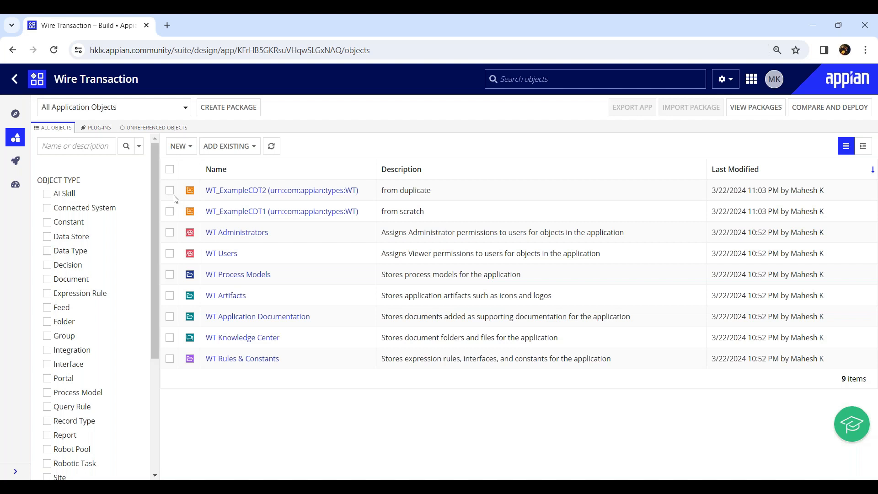
Step: Start a new data type from a database table or view with jdbc/Appian (Tomcat) as the data source
left_click(178, 149)
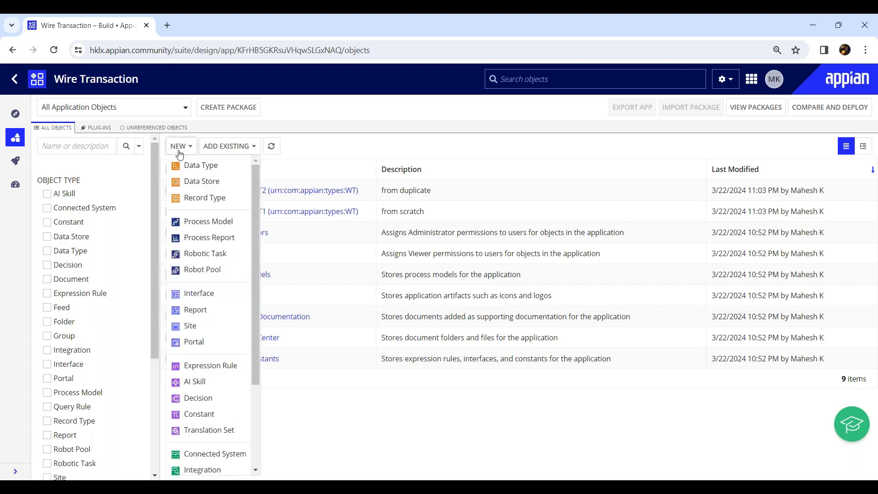
left_click(331, 144)
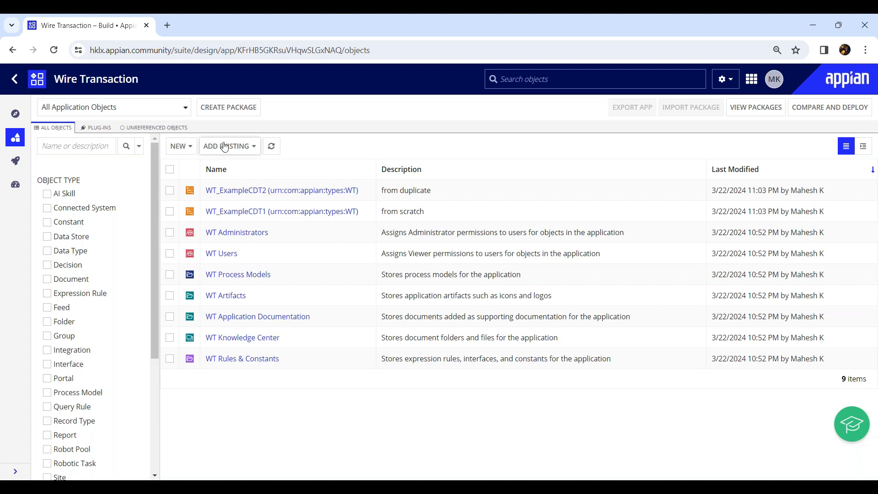
left_click(178, 146)
left_click(202, 168)
left_click(293, 187)
left_click(362, 234)
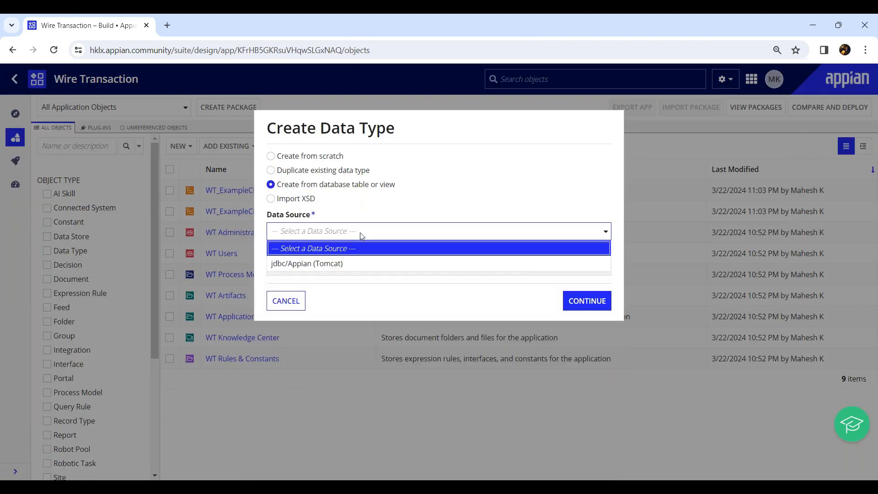
left_click(316, 263)
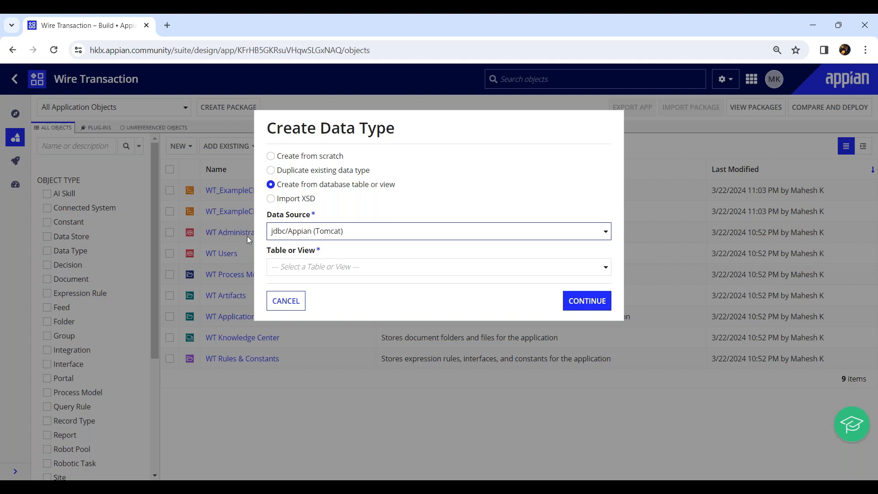
left_click(309, 232)
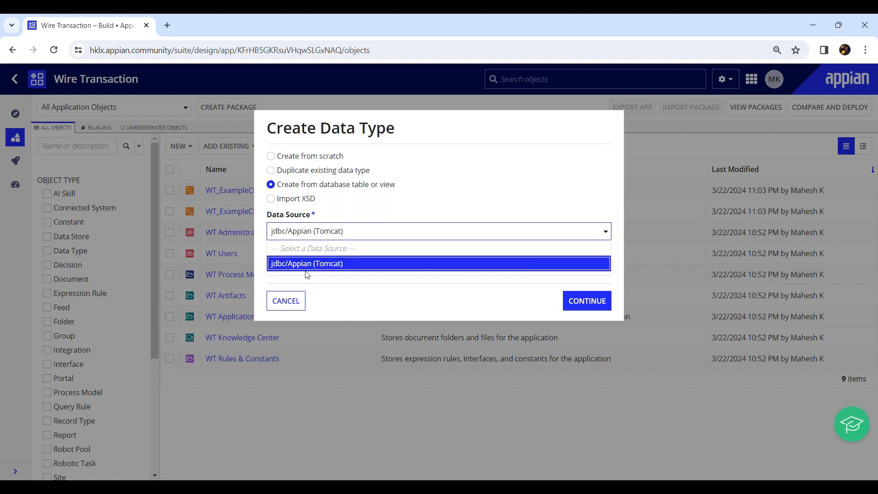
left_click(319, 233)
left_click(320, 232)
left_click(324, 231)
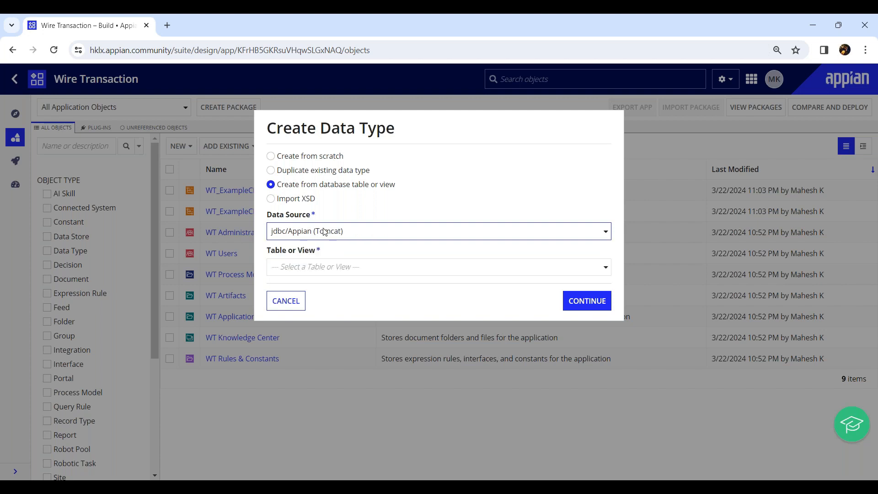
Step: Search the tables and views for "lms_emplo" and choose LMS_Employees as the source table
left_click(327, 268)
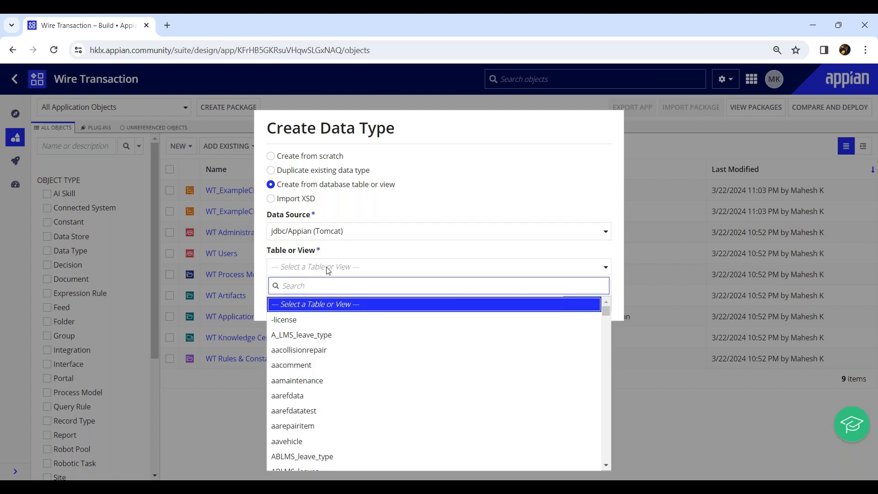
type("lms")
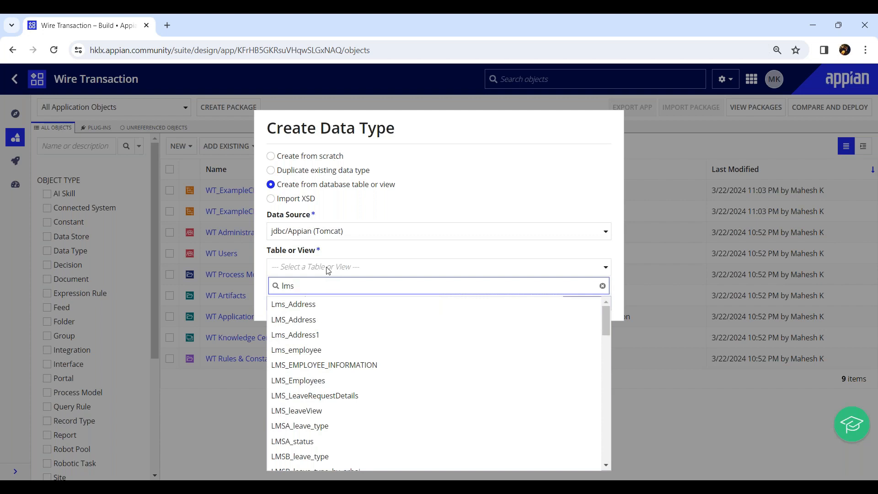
type("_emplo")
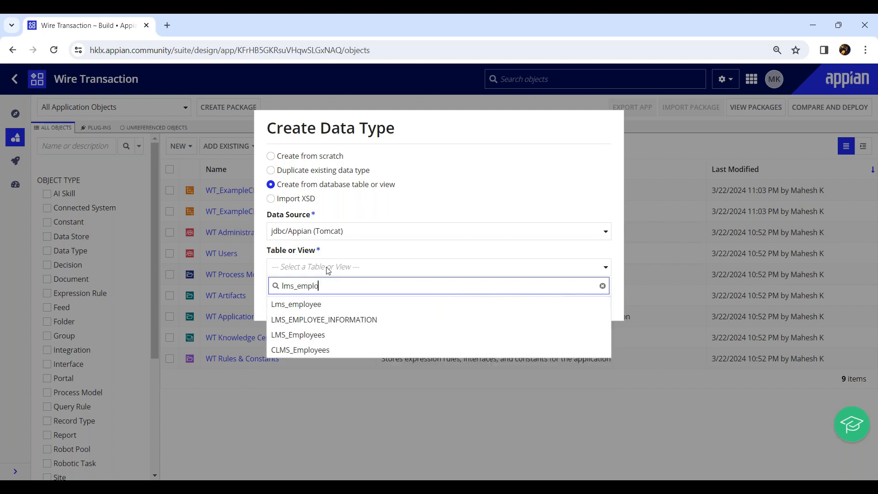
left_click(327, 336)
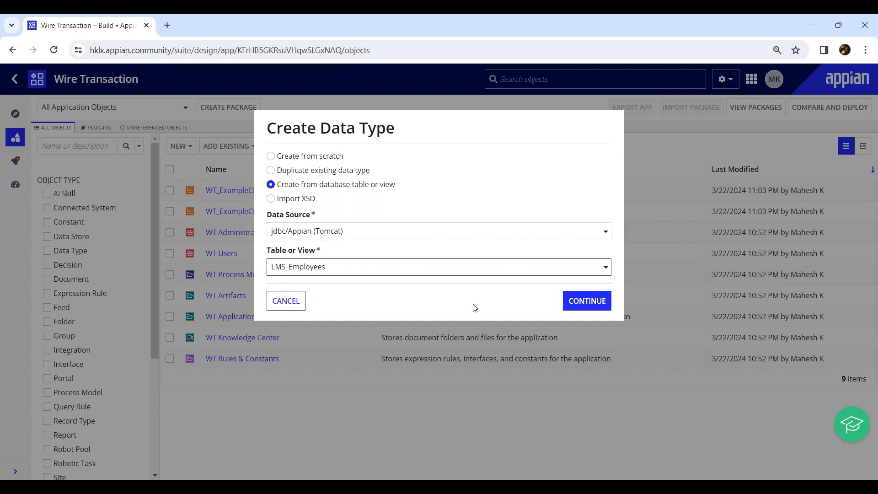
Step: Duplicate the application's browser tab and open the Cloud Database from the copy
right_click(111, 27)
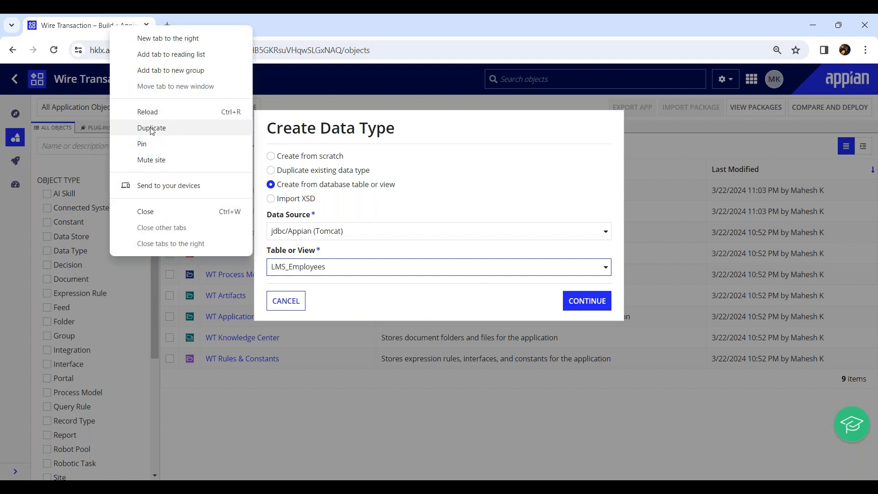
left_click(151, 128)
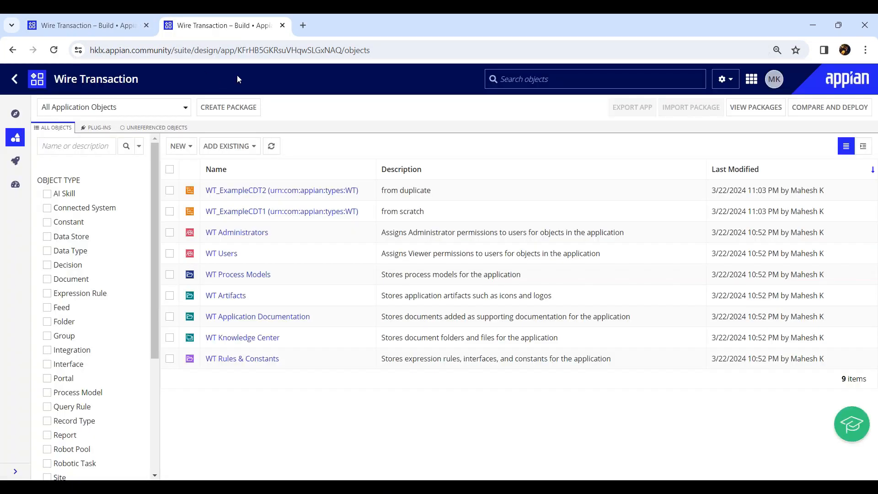
left_click(725, 79)
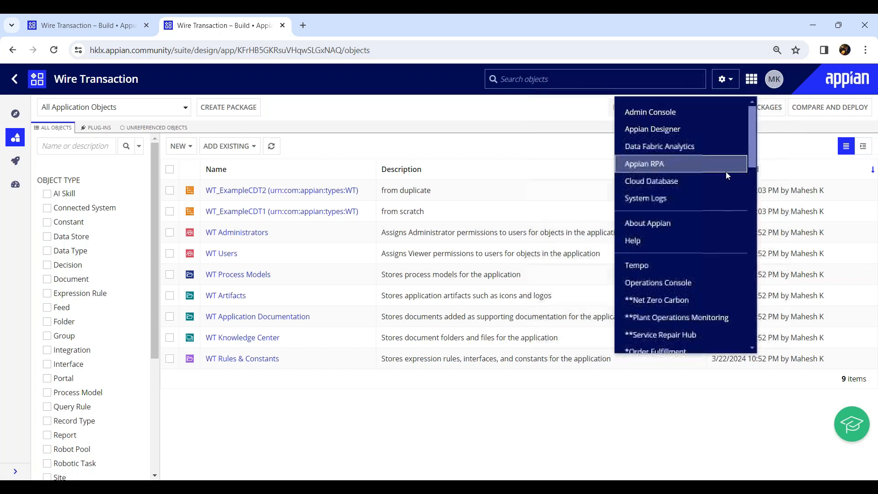
left_click(659, 192)
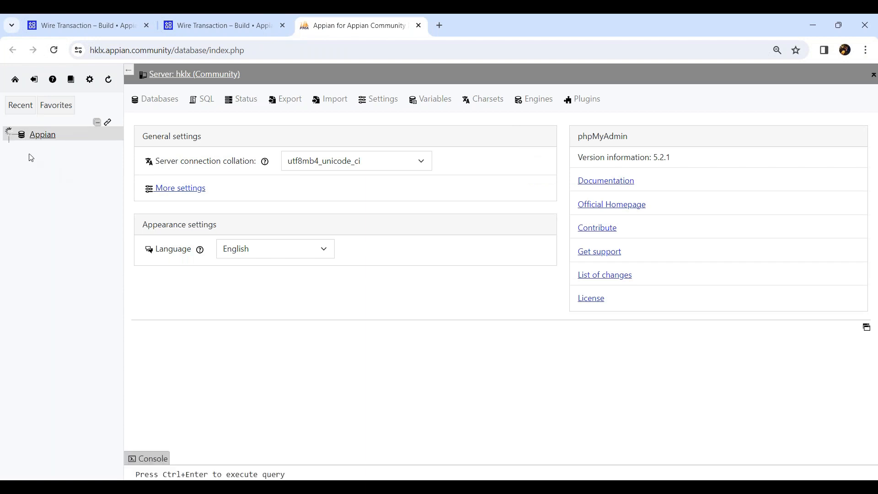
Step: Filter the database tables by LMS_Employee, open LMS_Employees, and examine its rows and column structure
left_click(52, 191)
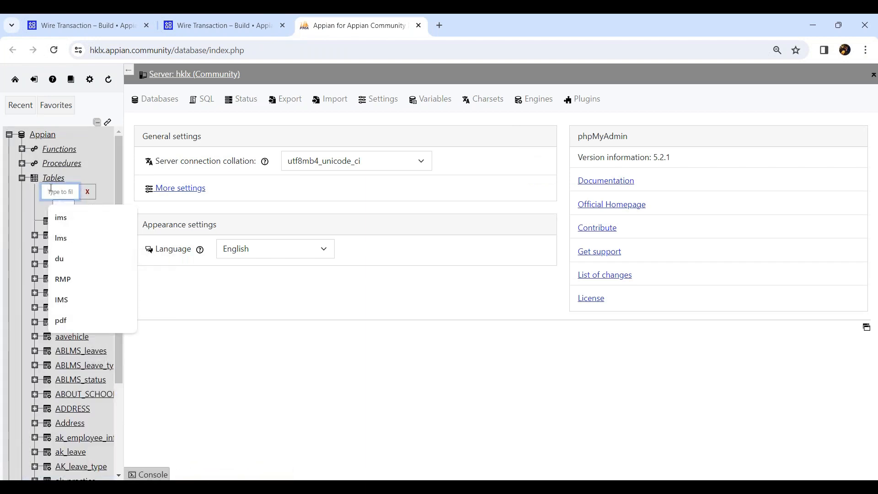
type("LMS_Employee")
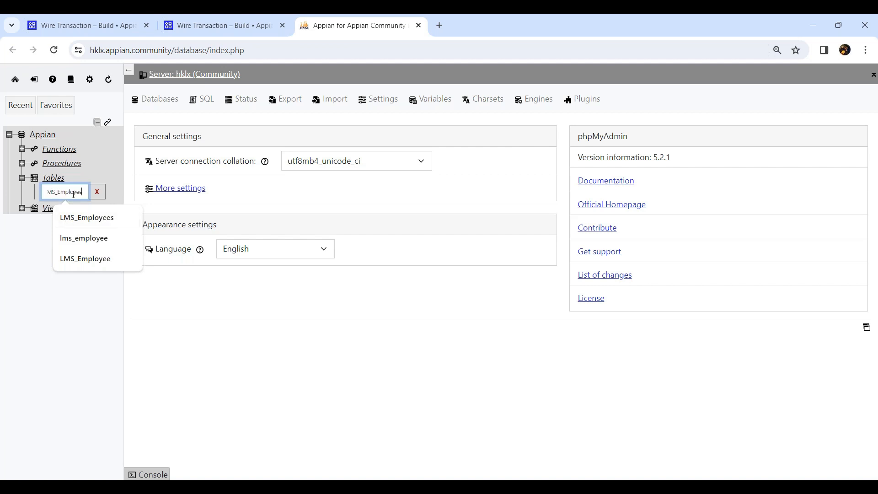
key("Return")
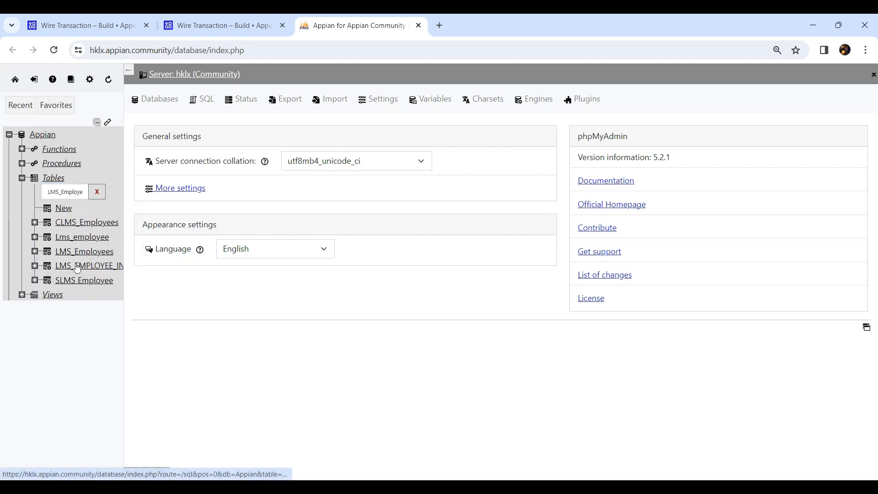
left_click(82, 251)
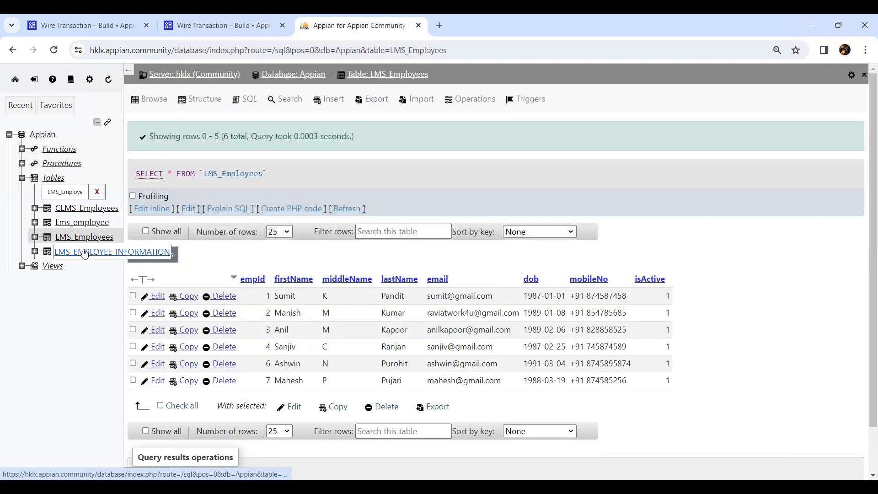
left_click(203, 99)
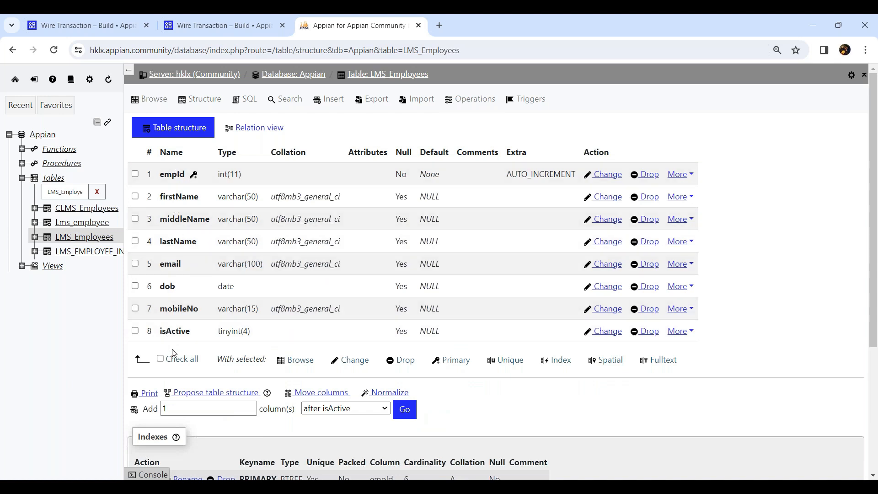
Step: Return to the Create Data Type dialog, continue with LMS_Employees, and review the column-to-field mapping and data store settings
left_click(95, 26)
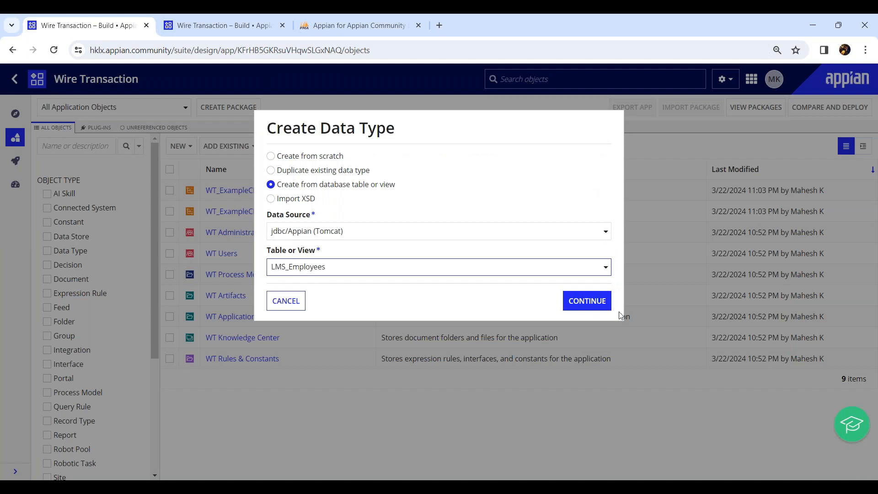
left_click(589, 303)
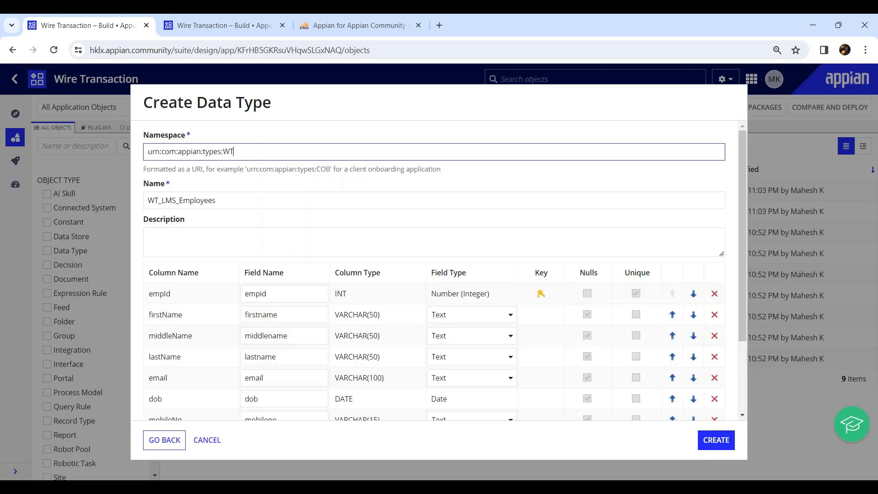
scroll(170, 213, "down", 1)
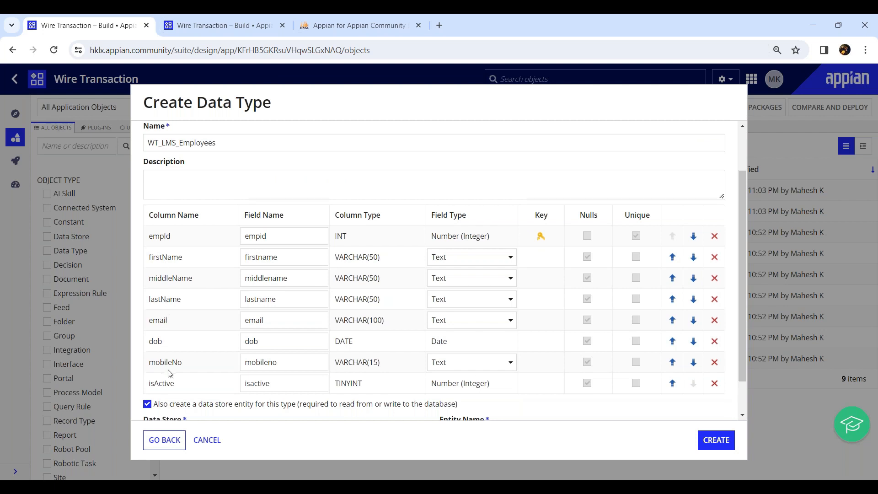
scroll(172, 342, "down", 1)
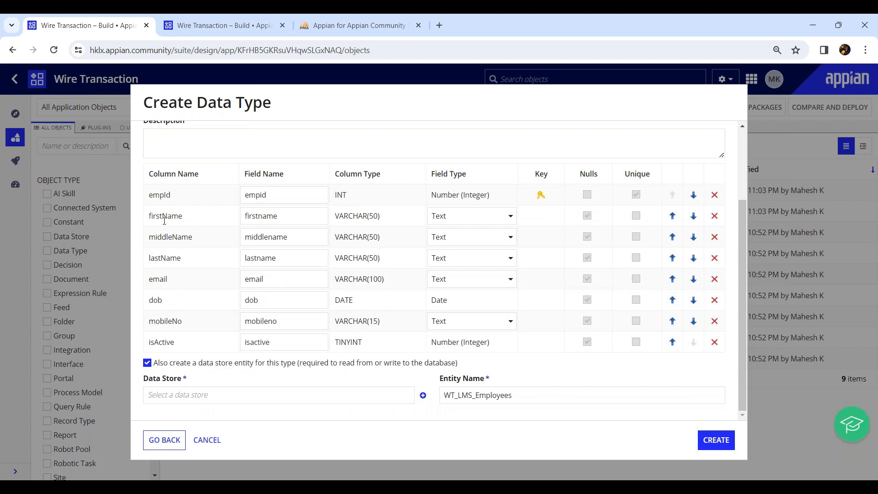
Step: Disable creation of a data store entity for the type and review its namespace and name
left_click(170, 366)
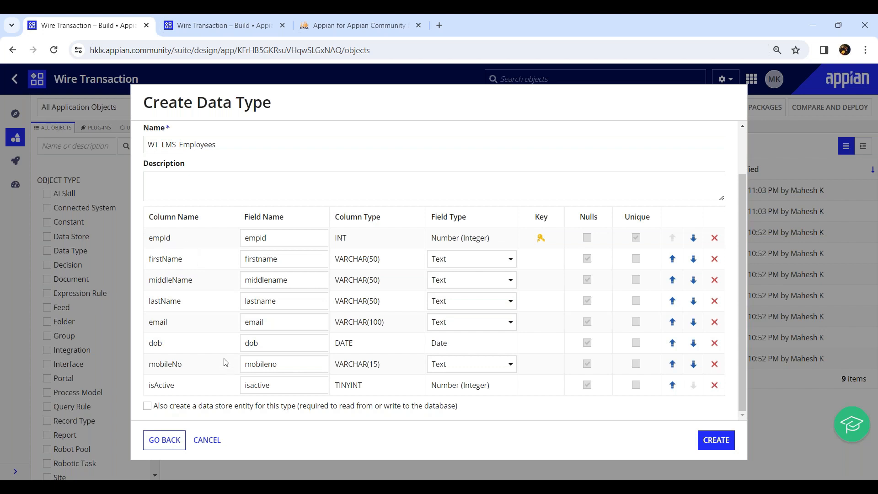
scroll(167, 201, "up", 1)
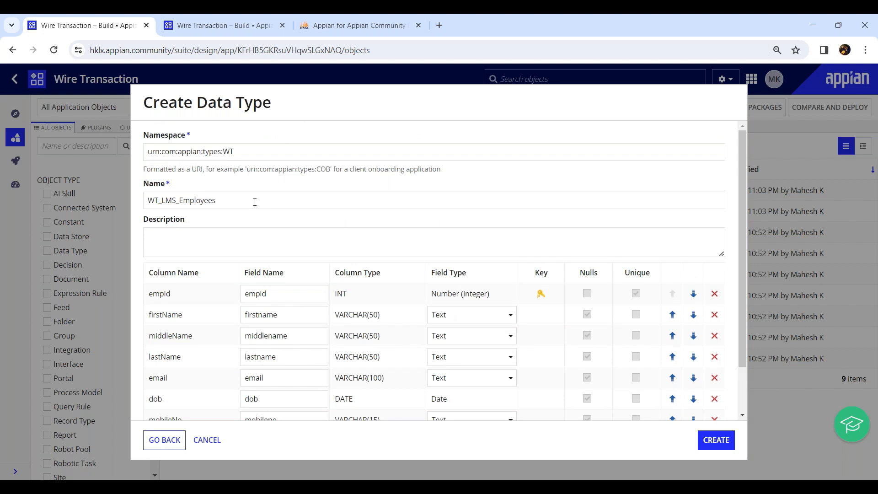
left_click(220, 202)
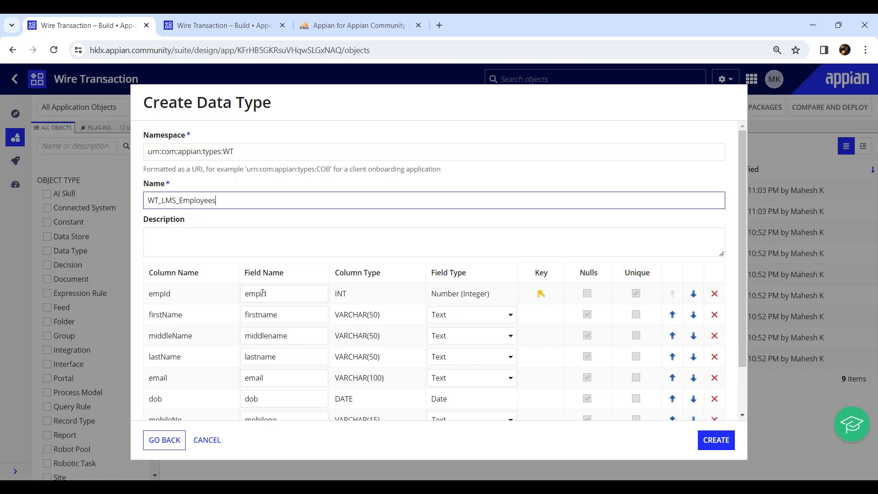
Step: Rename the fields for the employee ID and first name columns to empId and firstName, copying the column names' casing
scroll(263, 293, "down", 2)
double_click(250, 238)
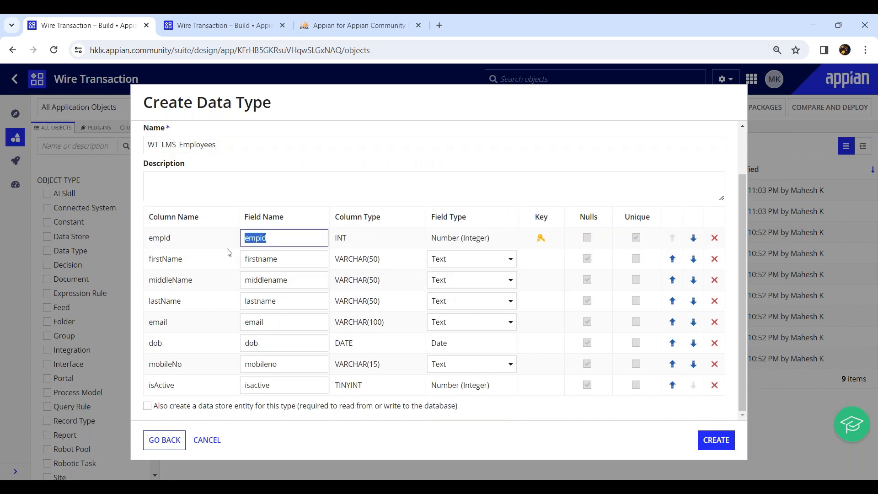
double_click(159, 238)
key("ctrl+c")
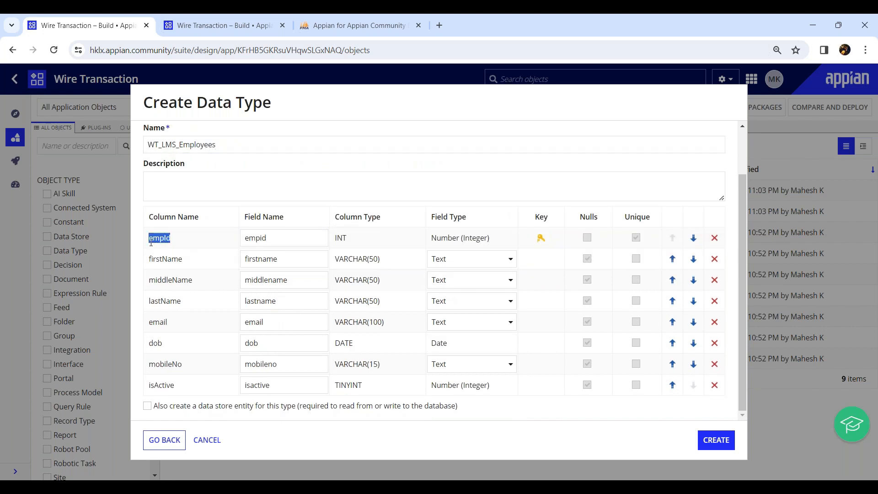
left_click(259, 235)
double_click(259, 235)
key("ctrl+v")
double_click(183, 261)
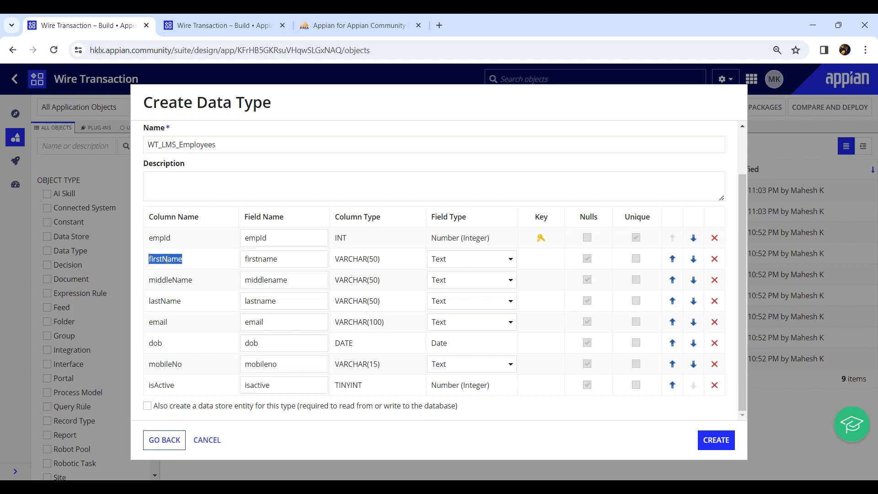
key("ctrl+c")
left_click(261, 260)
double_click(261, 260)
key("ctrl+v")
Step: Rename the middle name and last name fields to middleName and lastName, matching their column names
double_click(174, 281)
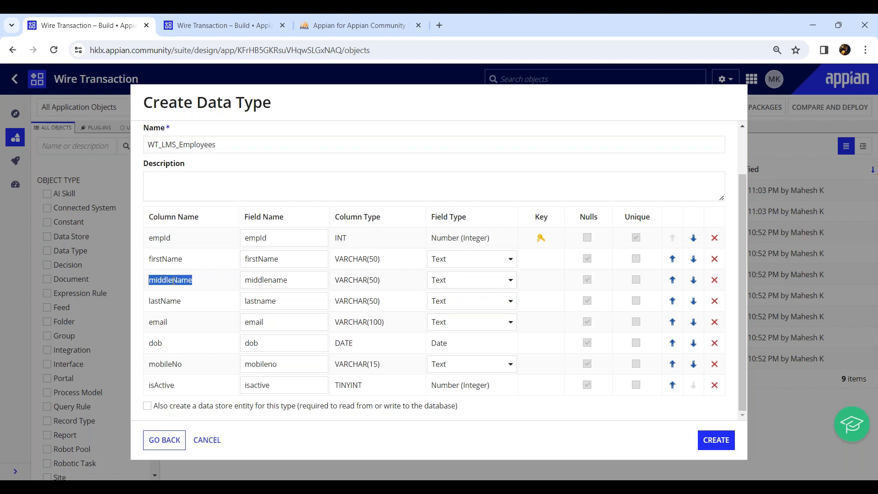
key("ctrl+c")
left_click(280, 281)
double_click(281, 281)
key("ctrl+v")
double_click(169, 300)
key("ctrl+c")
left_click(257, 302)
double_click(257, 302)
key("ctrl+v")
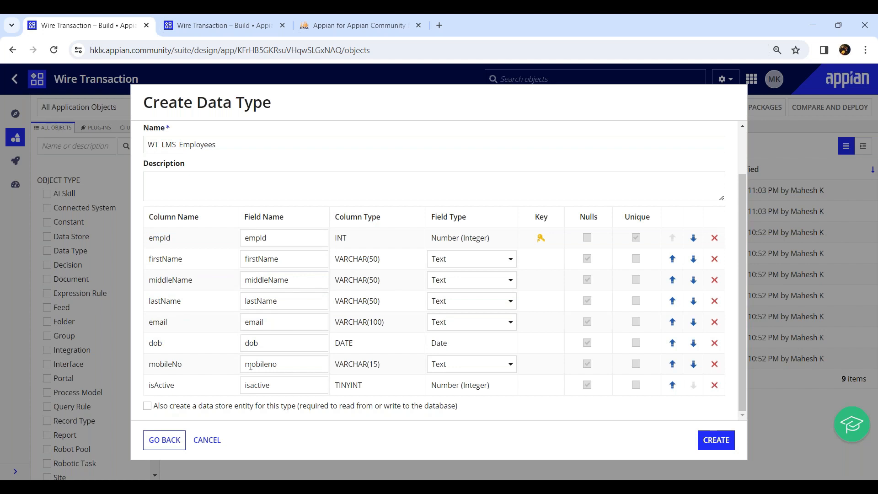
Step: Rename the mobile number and active status fields to mobileNo and isActive, matching their column names
double_click(162, 363)
key("ctrl+c")
left_click(269, 366)
double_click(270, 366)
key("ctrl+v")
double_click(160, 383)
key("ctrl+c")
double_click(253, 385)
key("ctrl+v")
Step: Create the WT_LMS_Employees data type, check it in the application's object list, and return to its field definitions
left_click(715, 440)
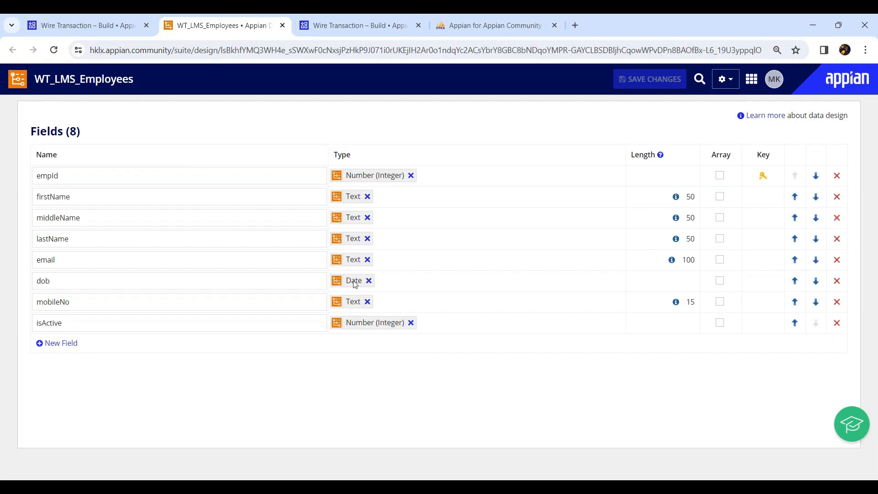
left_click(81, 21)
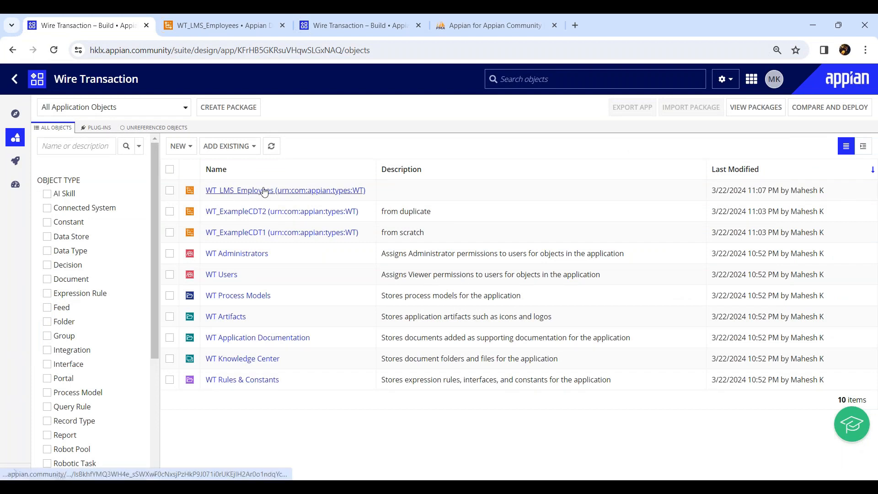
left_click(228, 24)
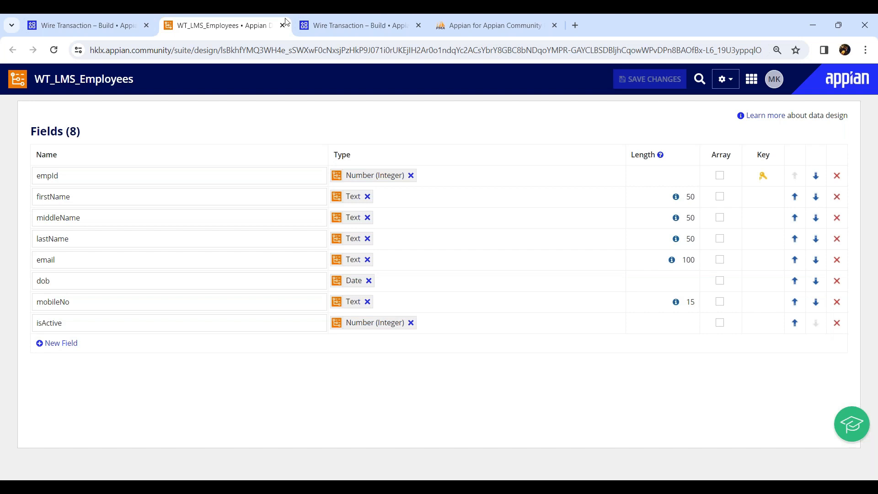
Step: View the Import XSD option among the Wire Transaction application's data type creation methods, and close the dialog without creating anything
left_click(113, 26)
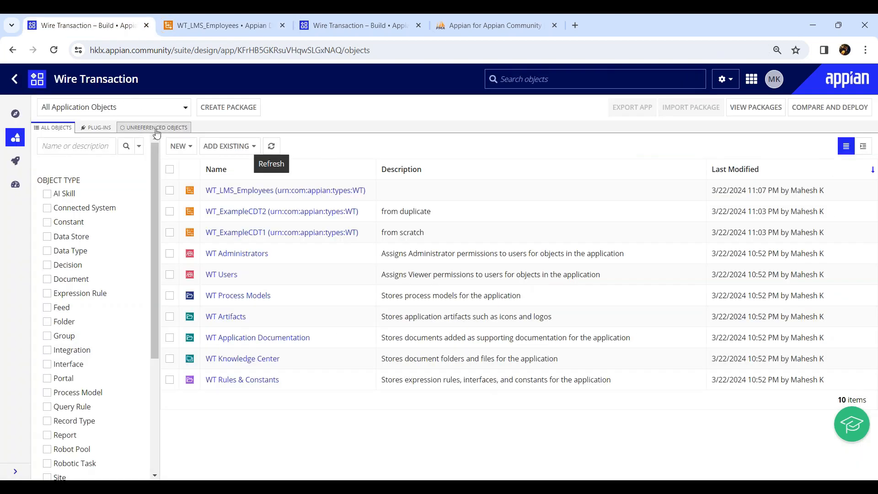
left_click(182, 155)
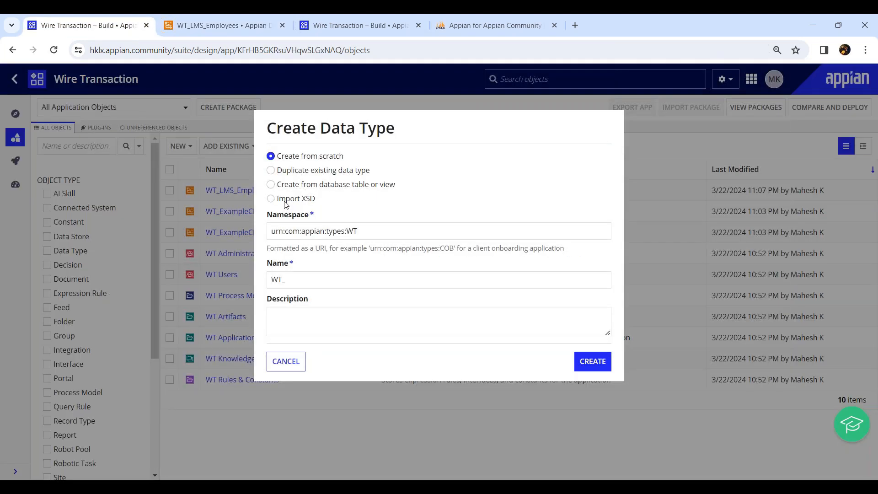
left_click_drag(285, 200, 322, 203)
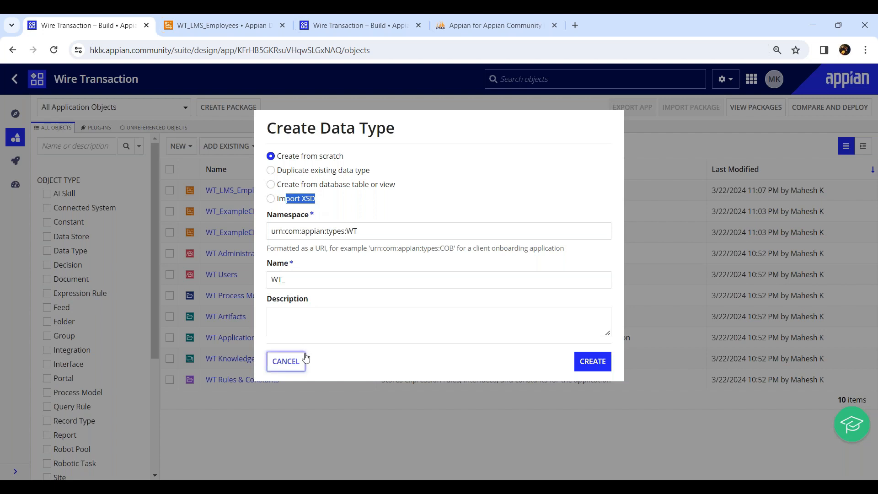
left_click(286, 361)
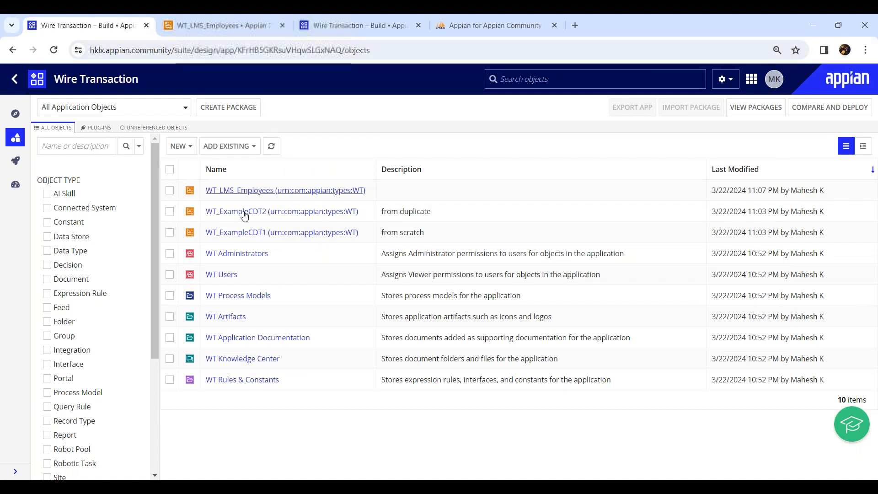
Step: Open the WT_ExampleCDT1 data type and download its XSD file
left_click(237, 233)
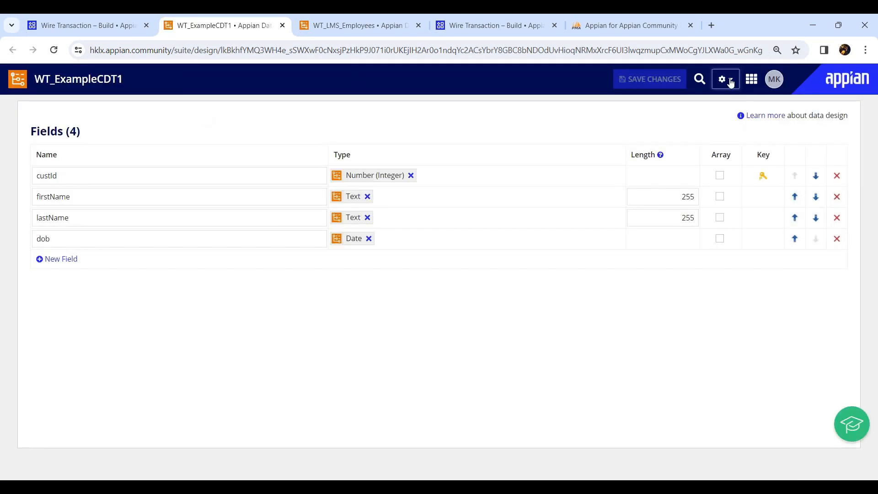
left_click(729, 80)
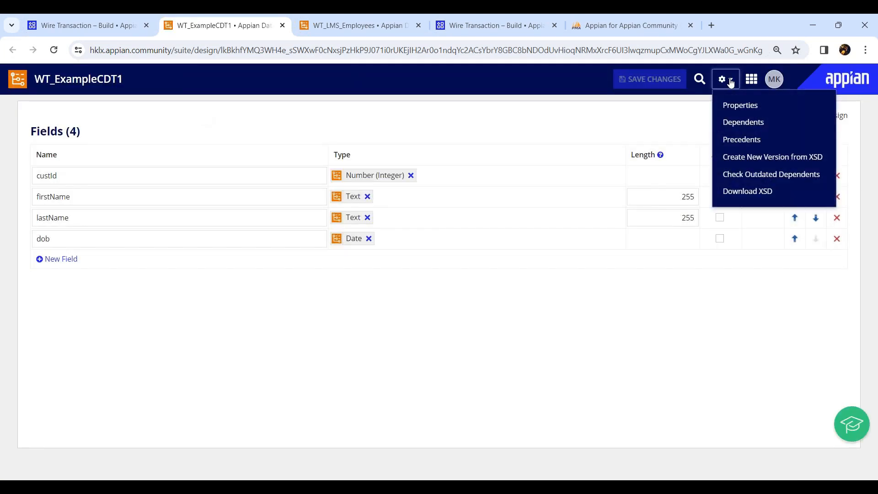
left_click(742, 192)
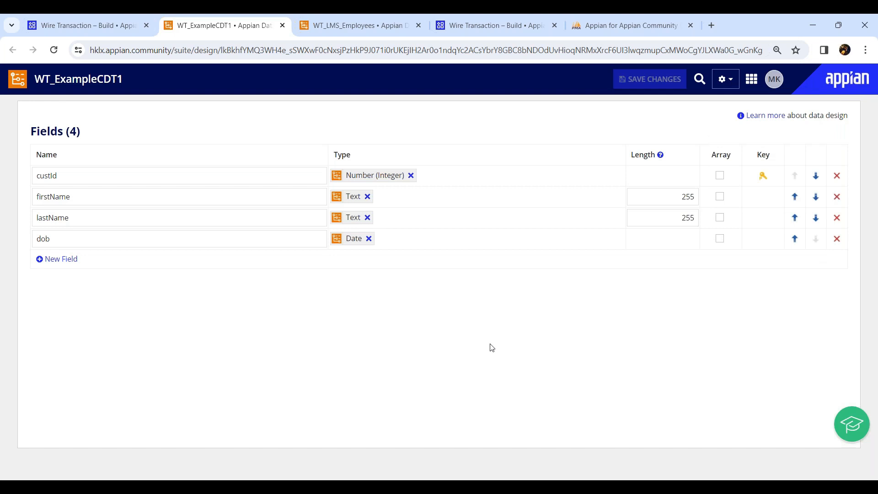
left_click(802, 56)
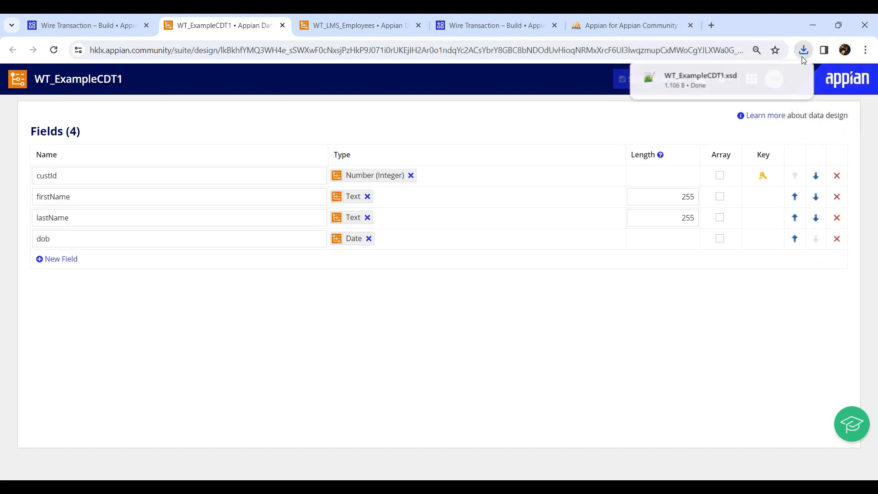
Step: Download the XSD file of the WT_LMS_Employees data type
left_click(325, 32)
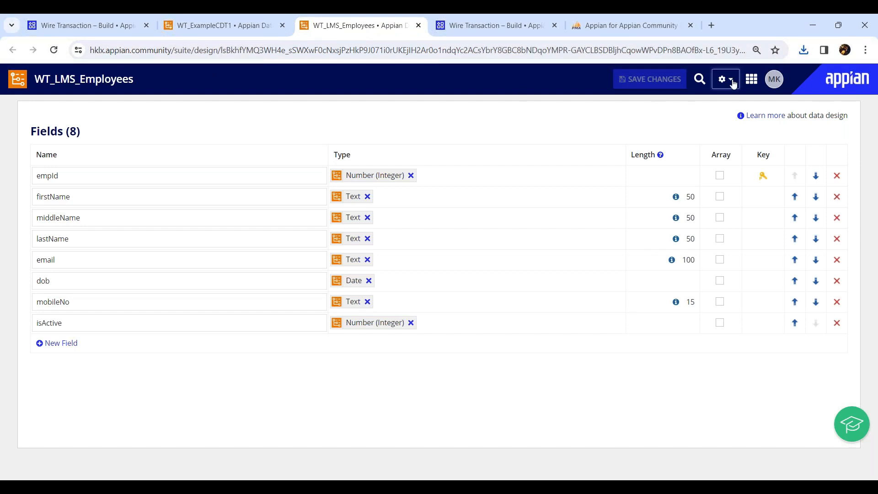
left_click(731, 81)
left_click(741, 194)
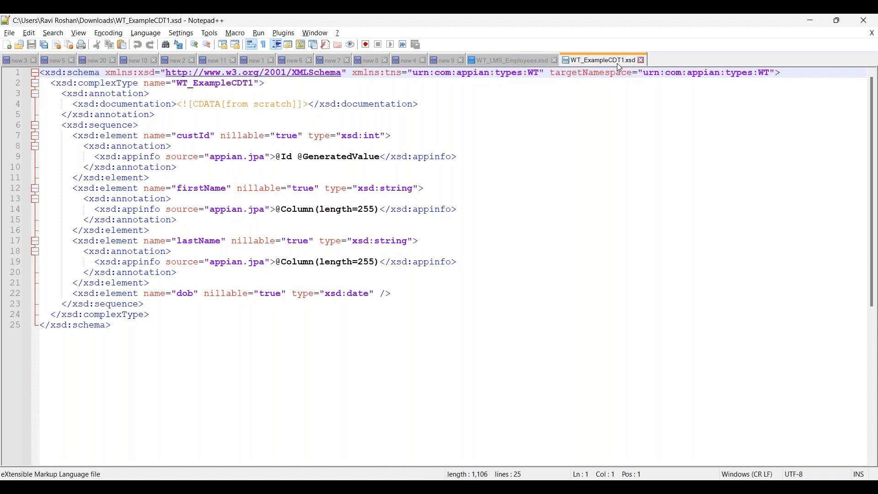
Step: Switch to Notepad++ and examine the schema, complexType and field element tags in WT_ExampleCDT1.xsd
left_click_drag(41, 75, 109, 340)
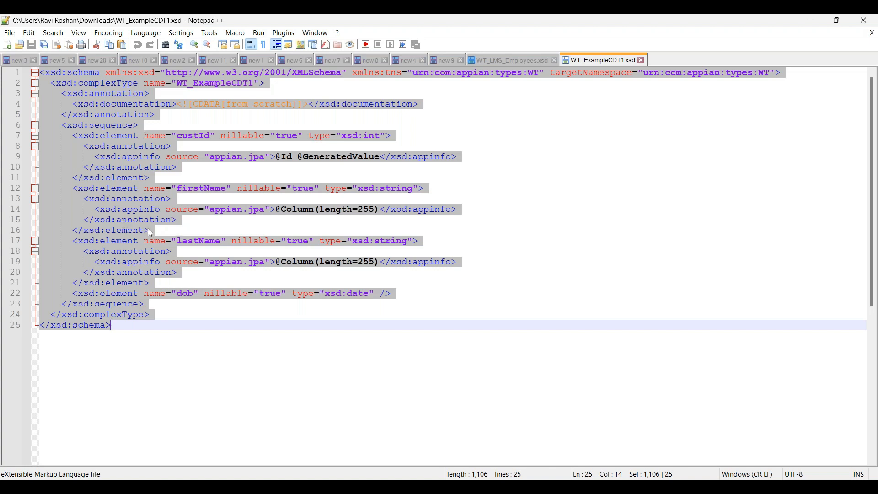
left_click(191, 315)
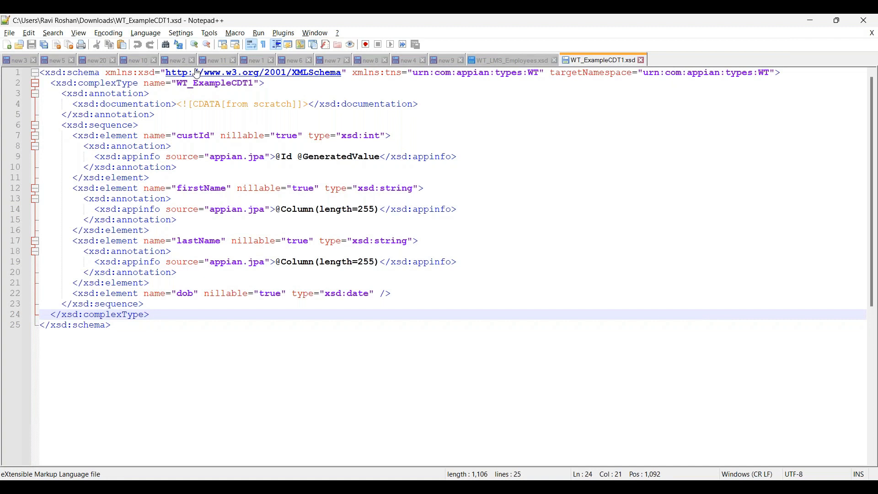
left_click(84, 71)
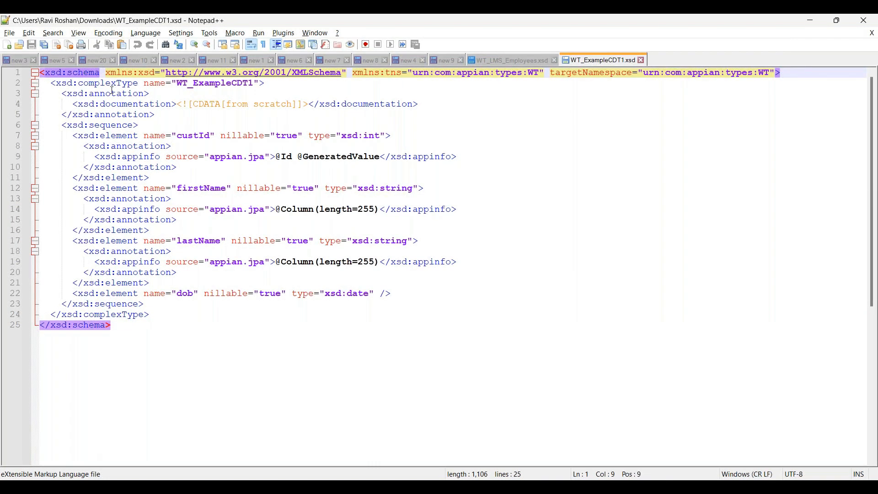
left_click(139, 85)
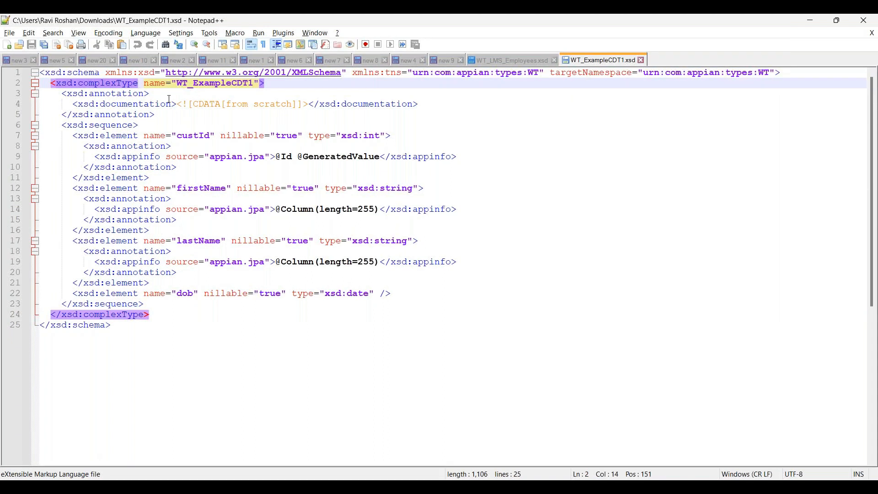
left_click(114, 136)
left_click(117, 188)
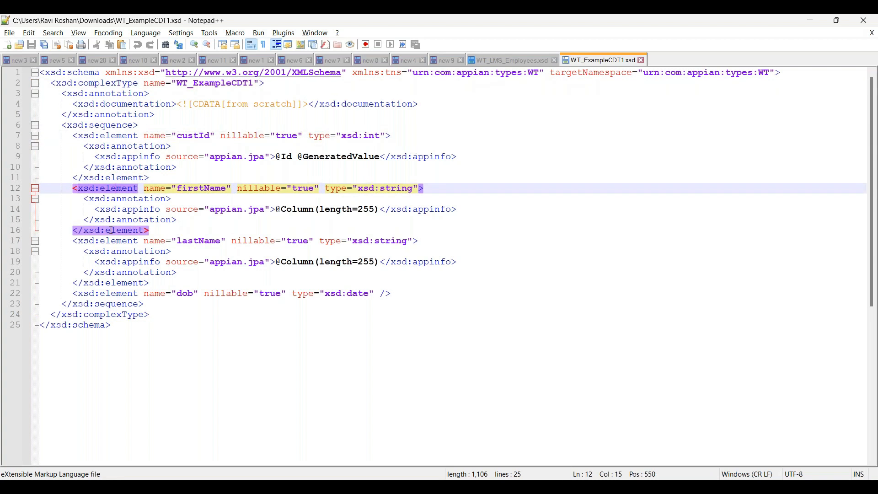
left_click(111, 242)
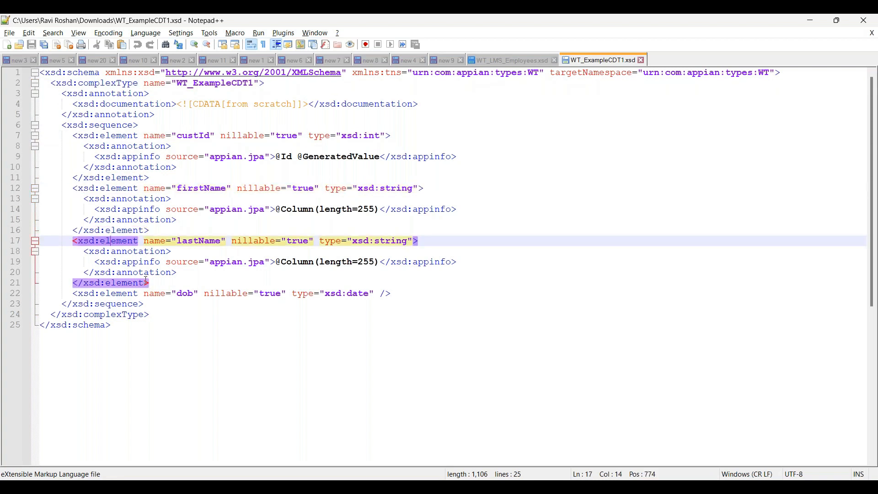
left_click(134, 294)
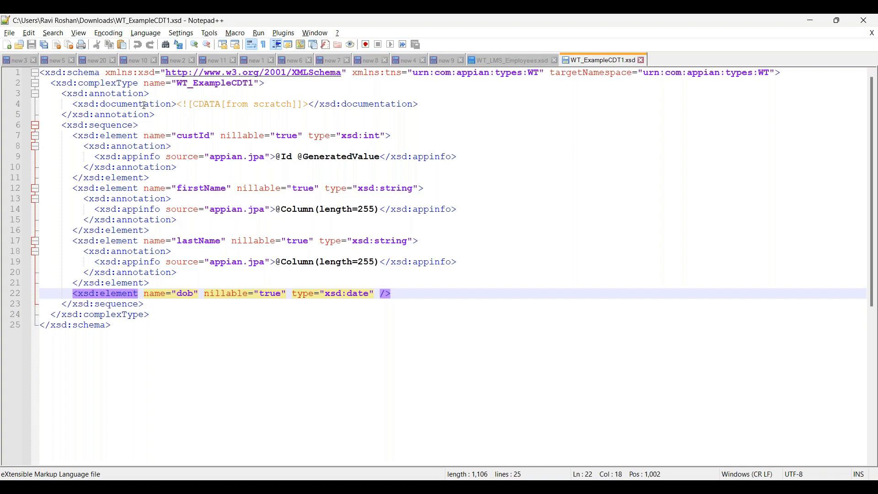
left_click(114, 135)
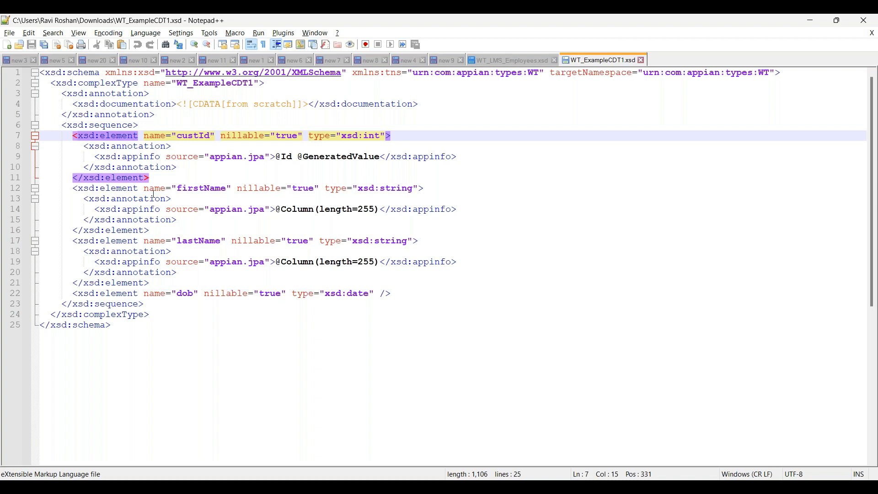
left_click(509, 64)
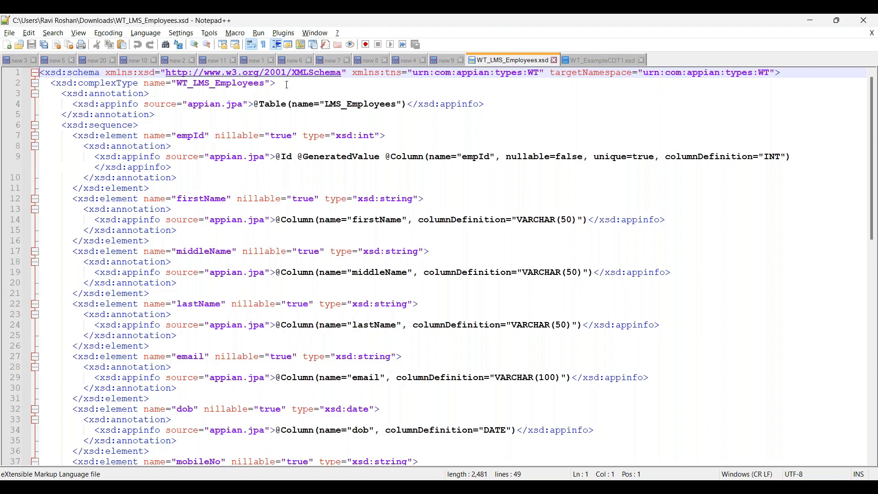
left_click(84, 73)
scroll(91, 275, "down", 5)
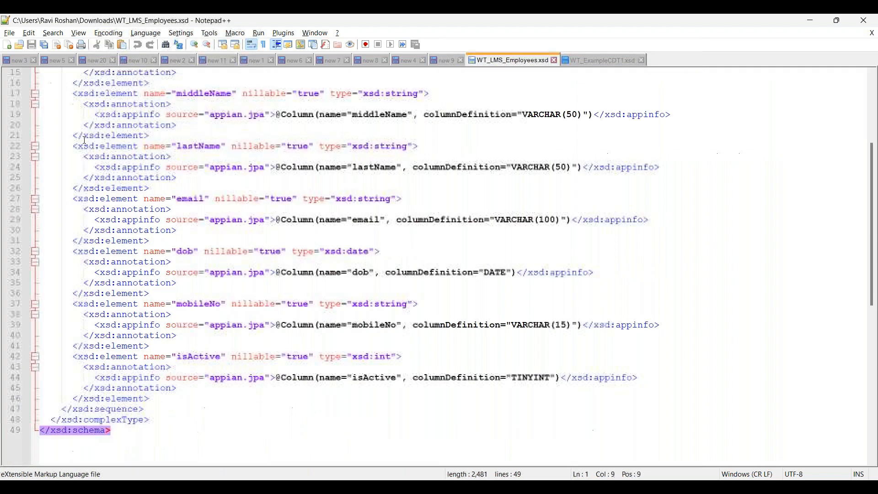
scroll(92, 392, "up", 3)
scroll(91, 393, "up", 2)
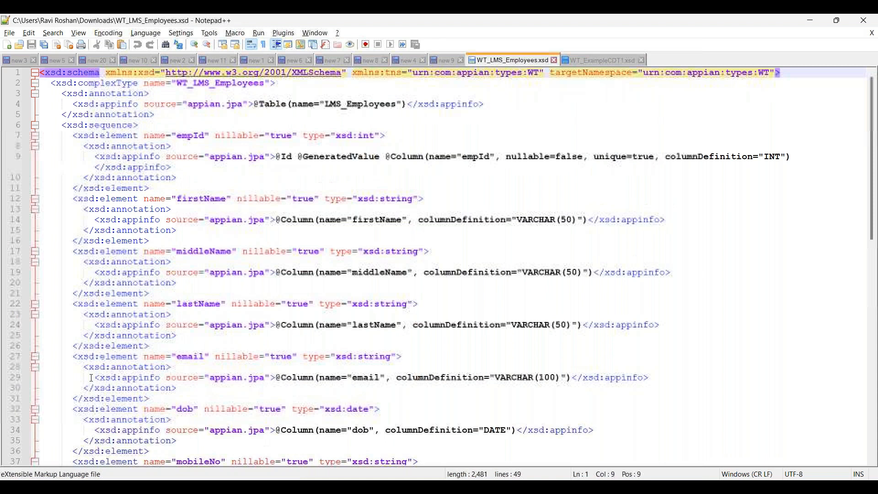
left_click(104, 84)
left_click_drag(182, 83, 258, 83)
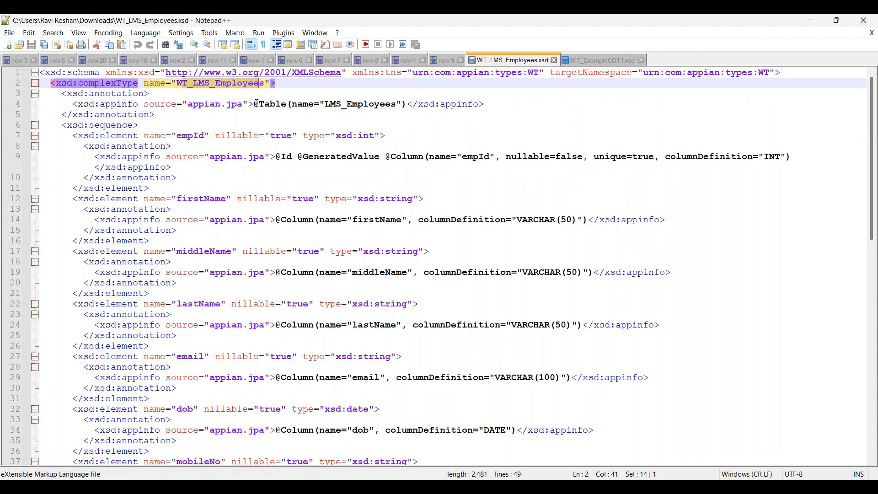
left_click_drag(255, 105, 273, 106)
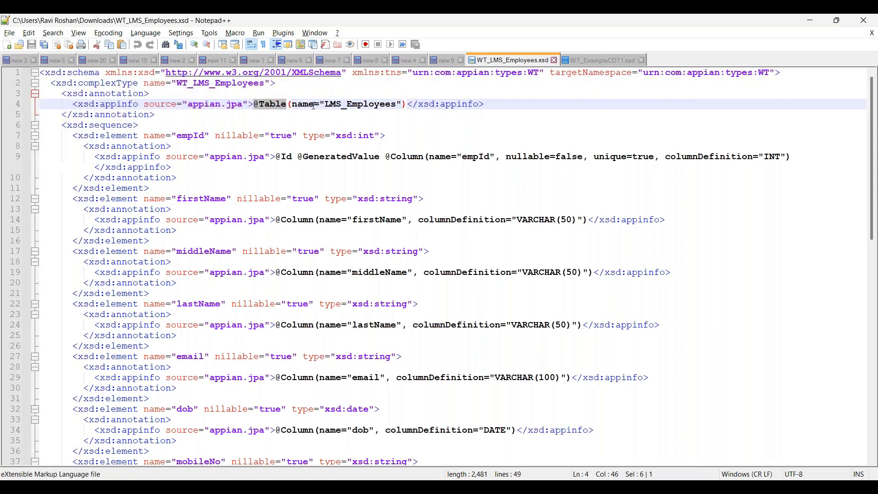
left_click_drag(324, 104, 396, 104)
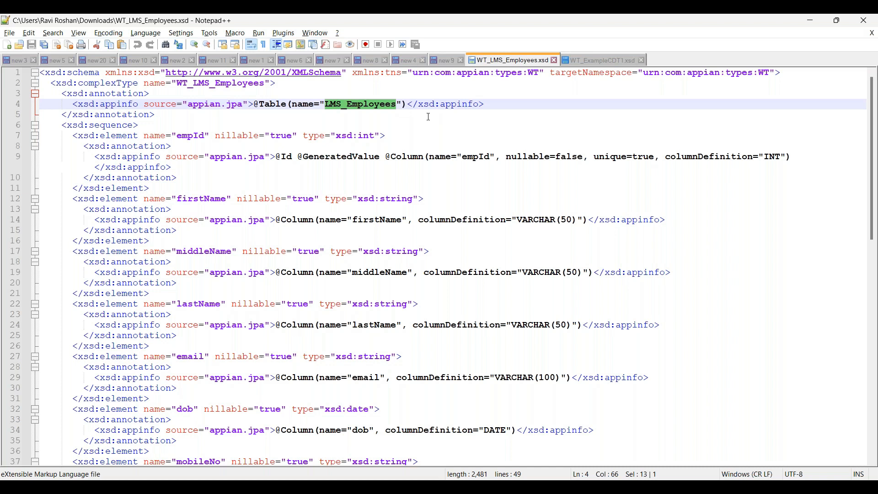
left_click_drag(298, 156, 381, 158)
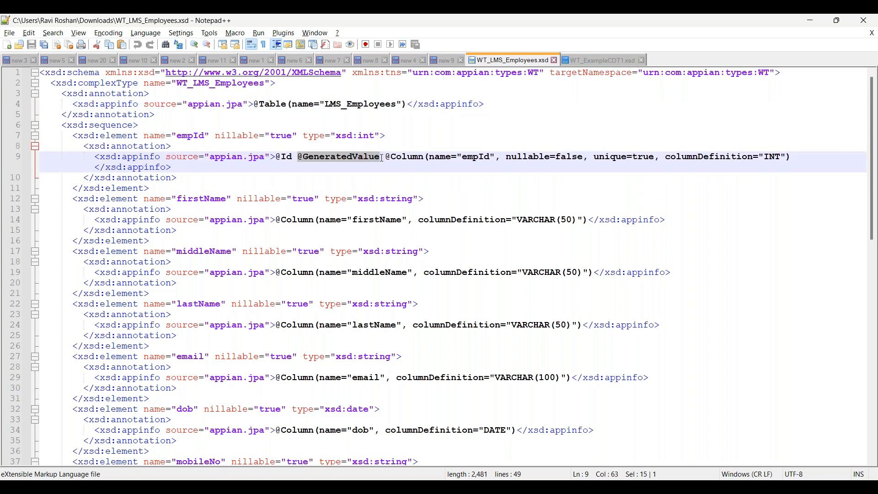
left_click_drag(390, 158, 422, 157)
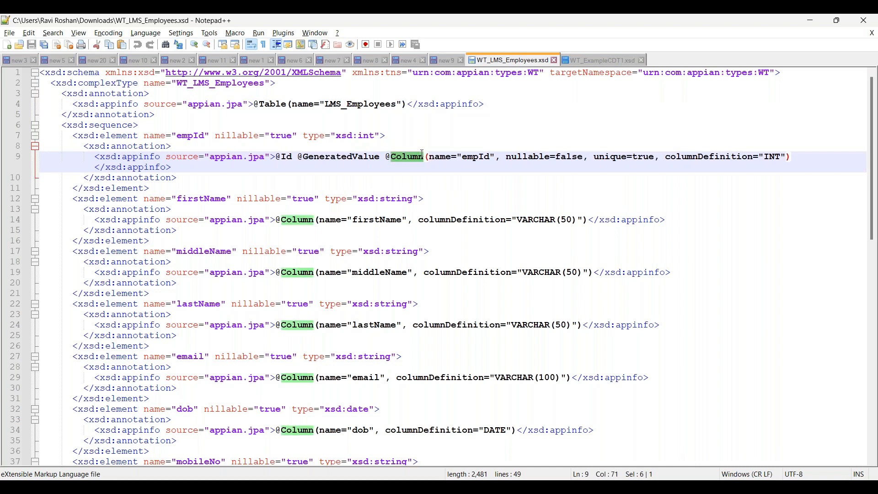
double_click(472, 157)
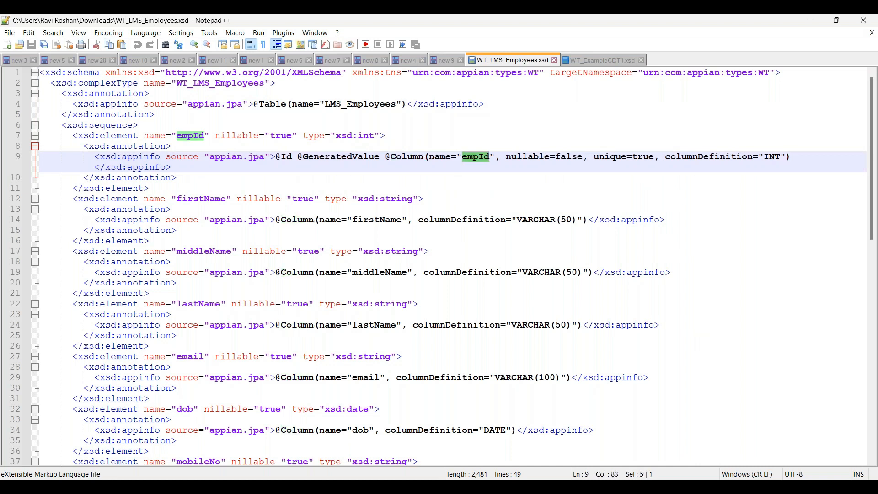
double_click(529, 157)
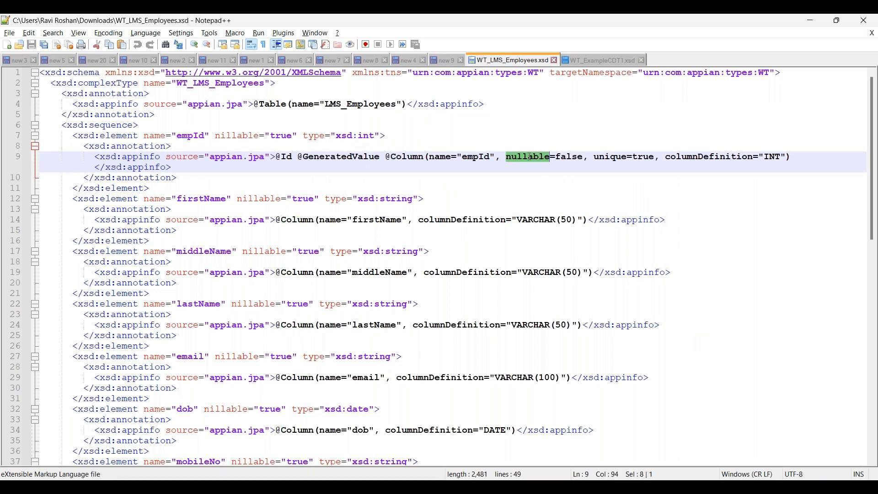
double_click(612, 157)
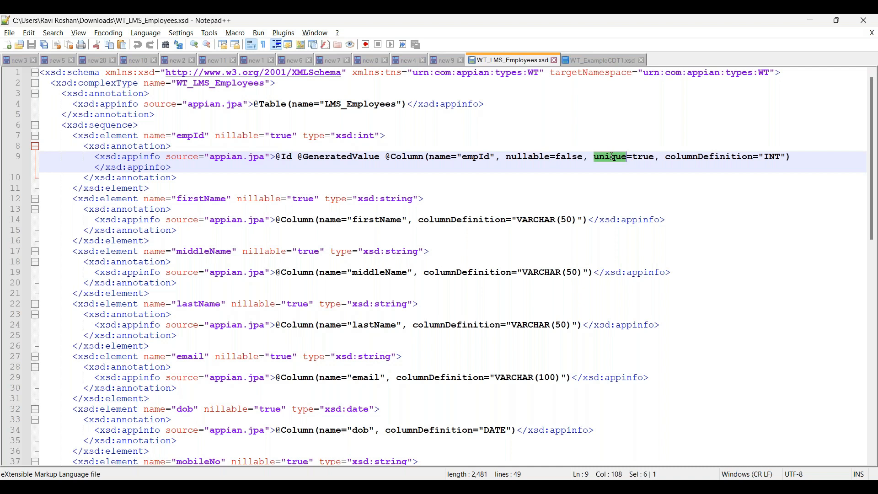
double_click(712, 157)
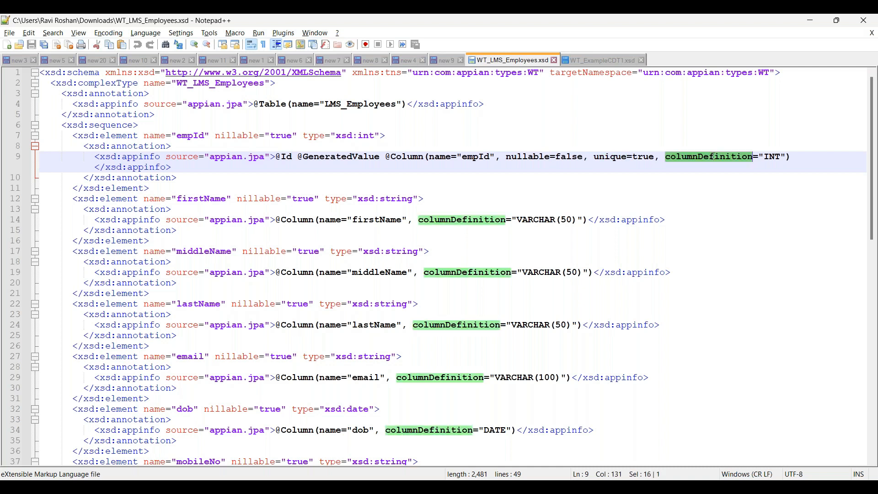
double_click(772, 157)
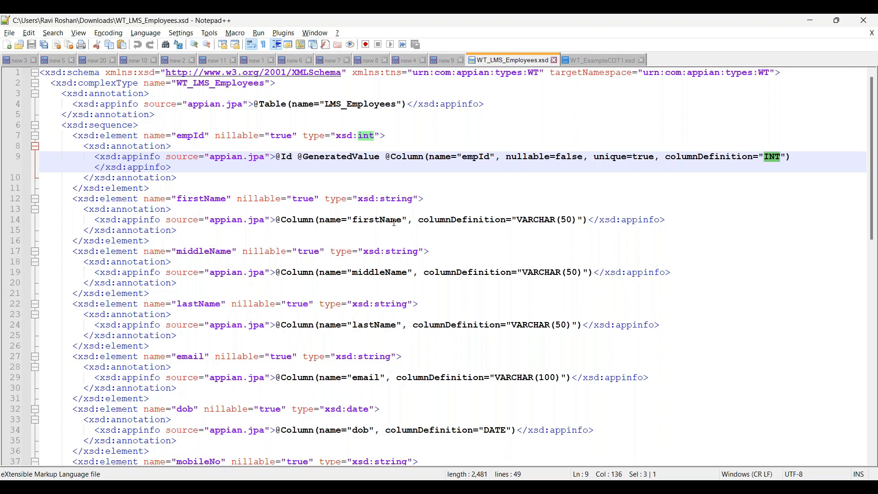
left_click(259, 103)
left_click(280, 157)
left_click(337, 156)
left_click(403, 157)
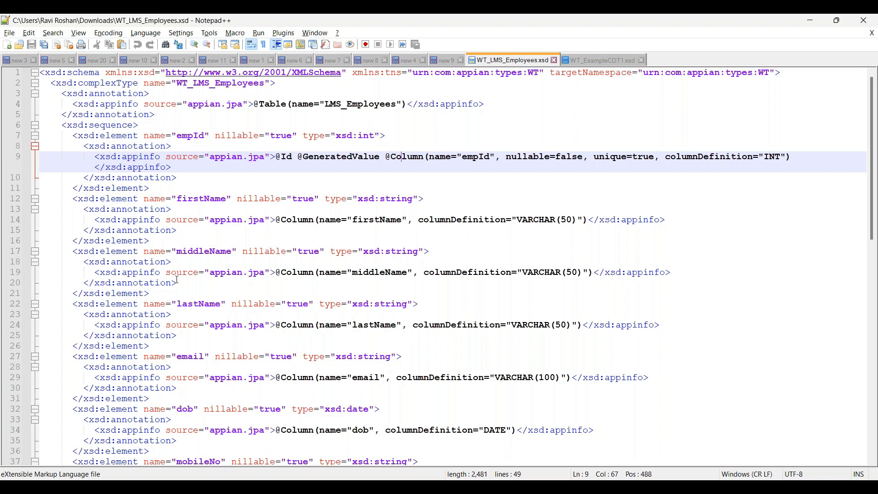
scroll(224, 309, "down", 5)
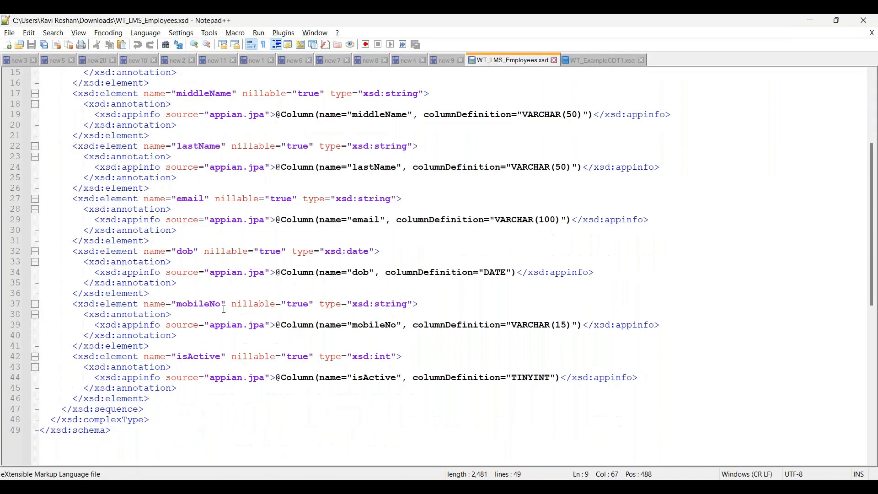
scroll(224, 310, "up", 5)
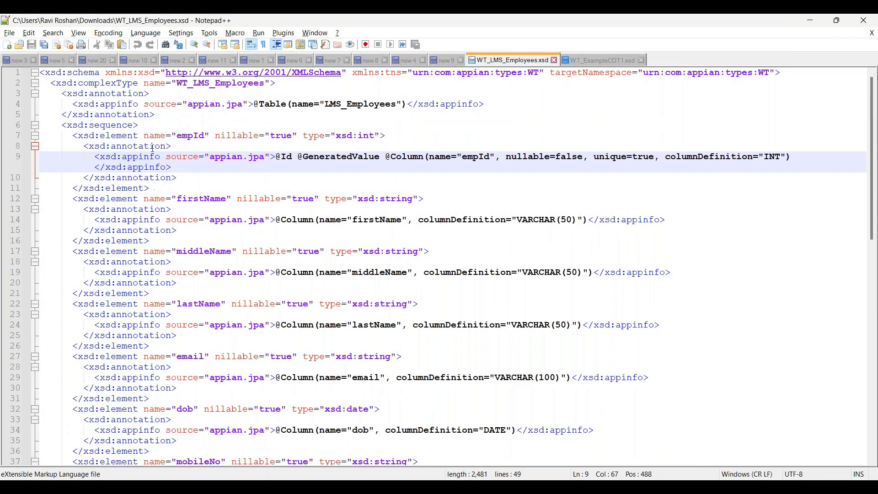
left_click(127, 135)
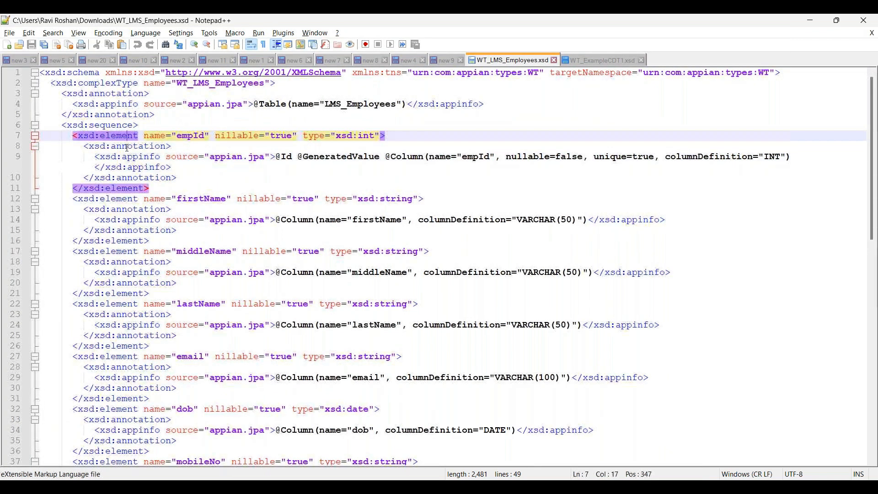
Step: Look through the firstName, middleName, lastName and email elements of WT_LMS_Employees.xsd, and return to WT_ExampleCDT1.xsd
left_click(120, 198)
left_click(112, 251)
left_click(114, 305)
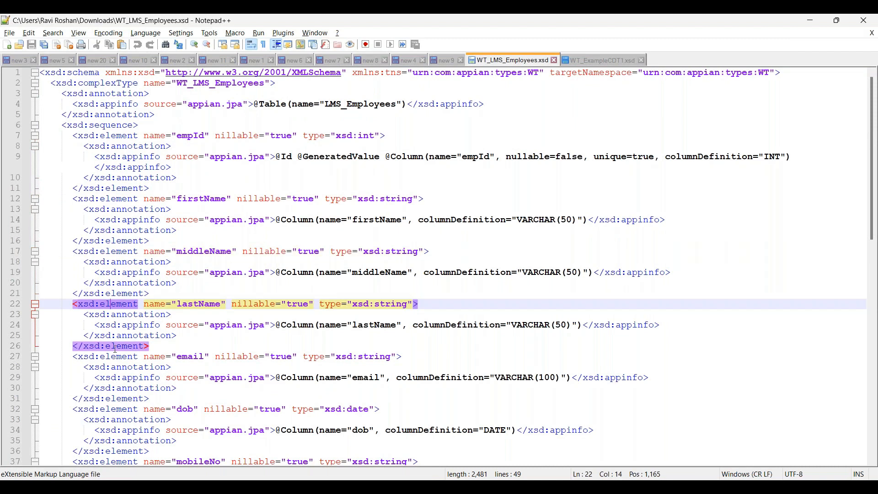
left_click(117, 357)
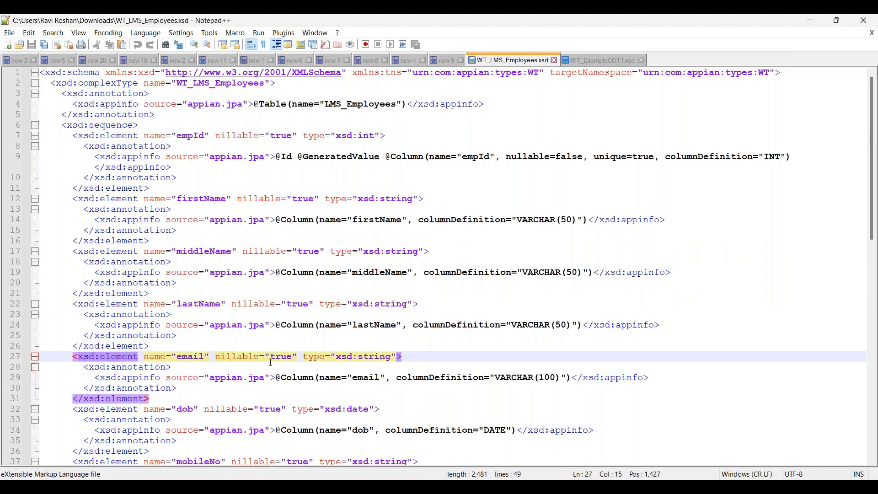
scroll(271, 362, "down", 1)
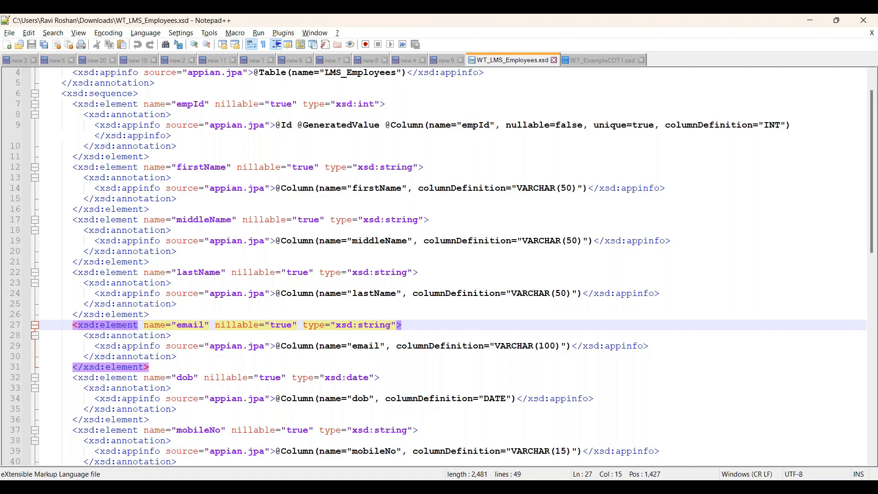
key("alt+Tab")
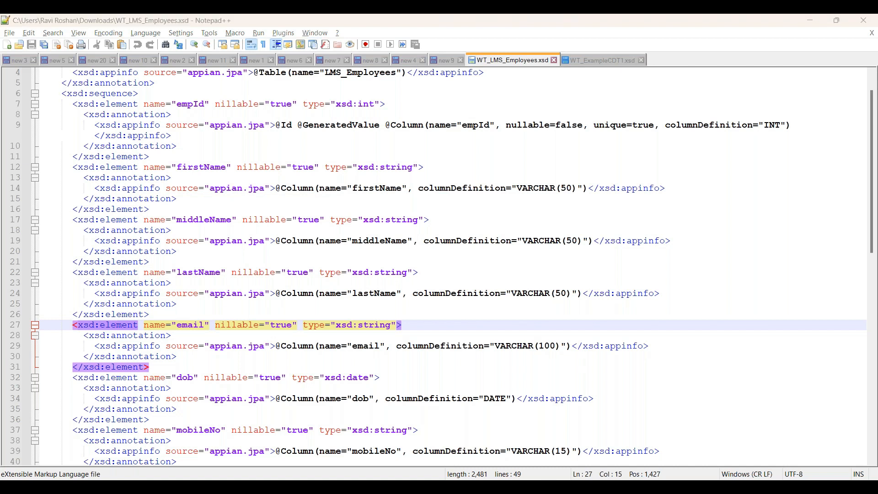
key("alt+Tab")
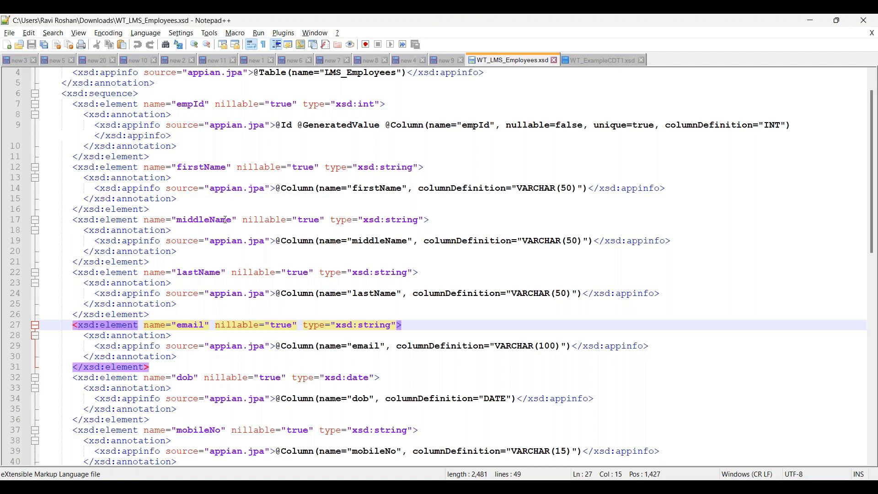
scroll(322, 230, "up", 1)
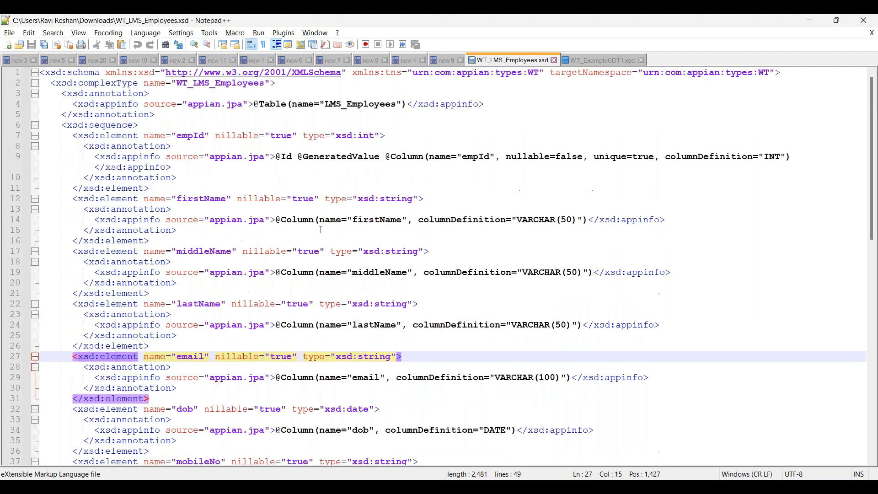
left_click(598, 61)
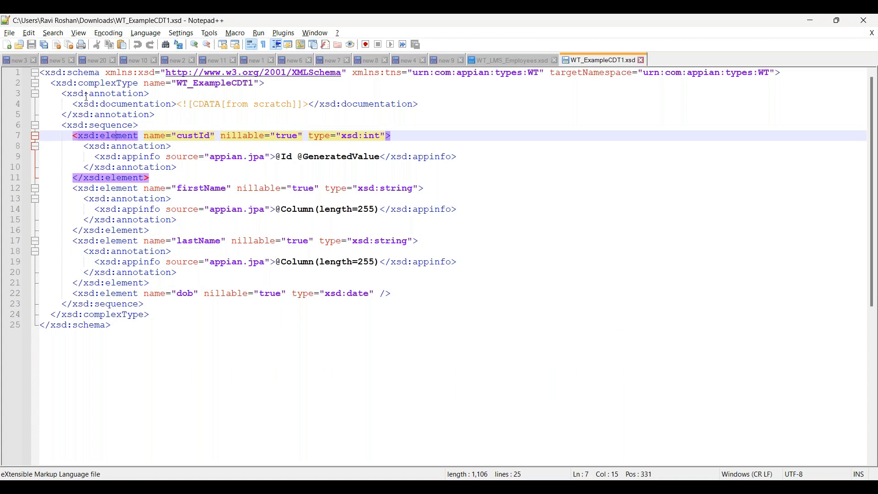
Step: Try to add a copy of the dob element on a new line below it with a different name, and undo the additions
left_click(106, 294)
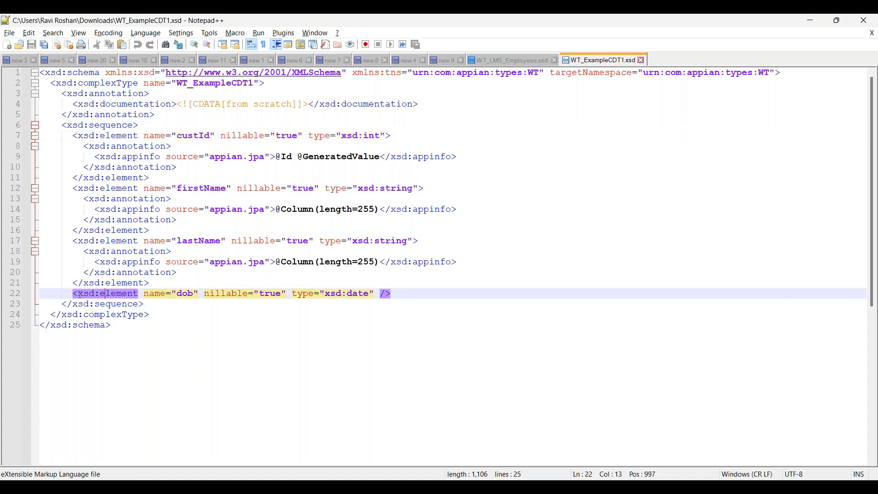
left_click(74, 294)
left_click(393, 295, "shift")
key("ctrl+c")
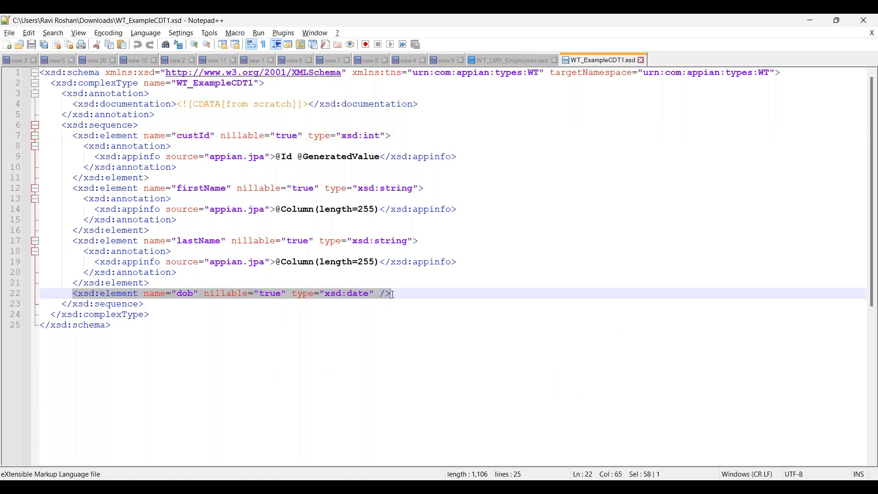
left_click(398, 294)
key("Return")
key("ctrl+v")
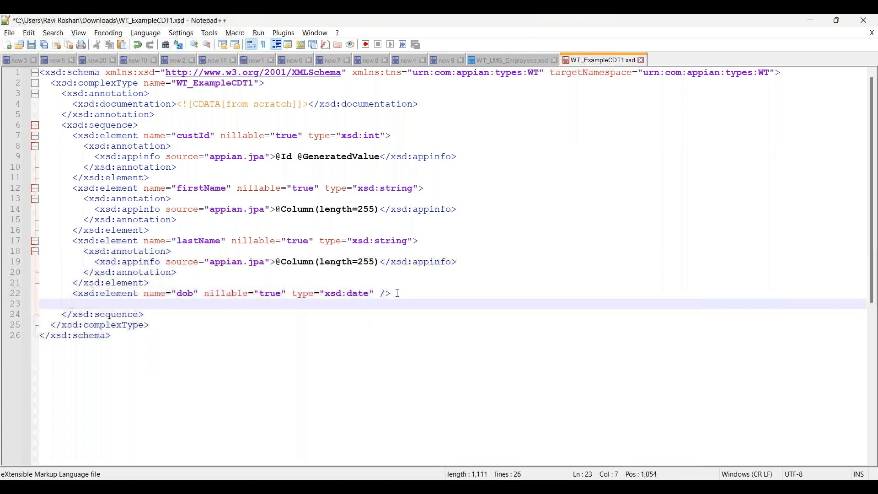
left_click(195, 304)
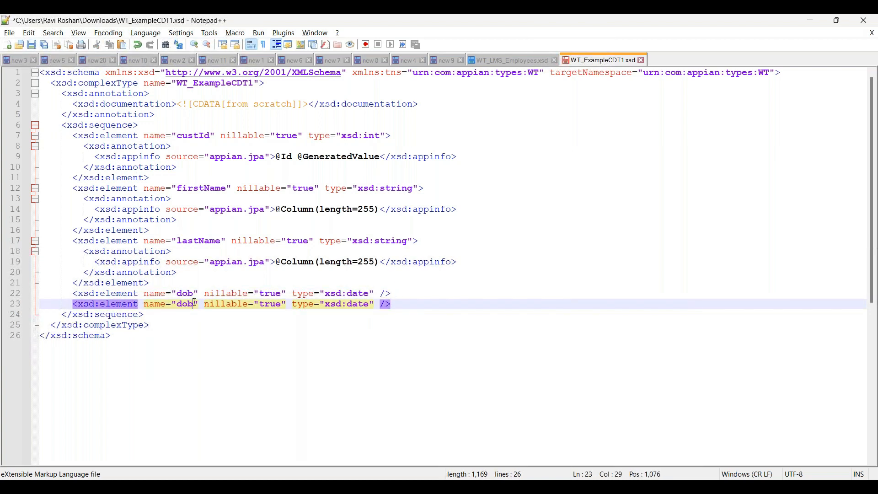
key("BackSpace")
key("BackSpace")
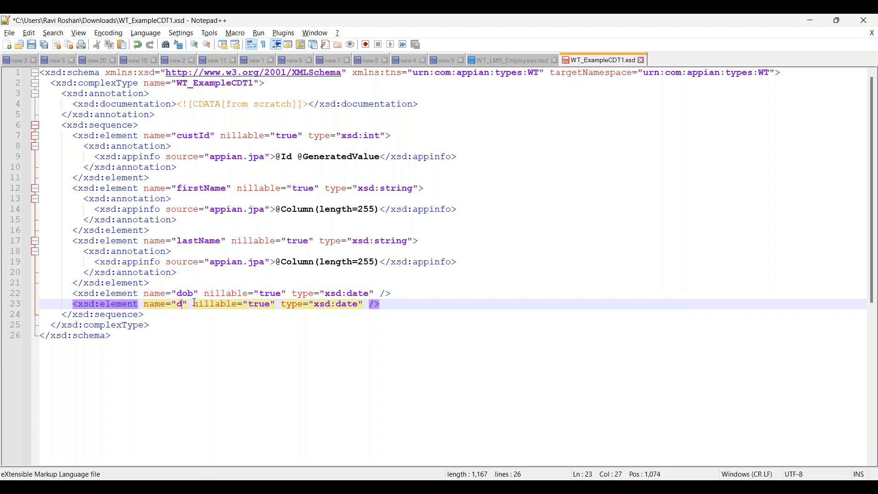
key("ctrl+z")
key("ctrl+z")
key("ctrl+z")
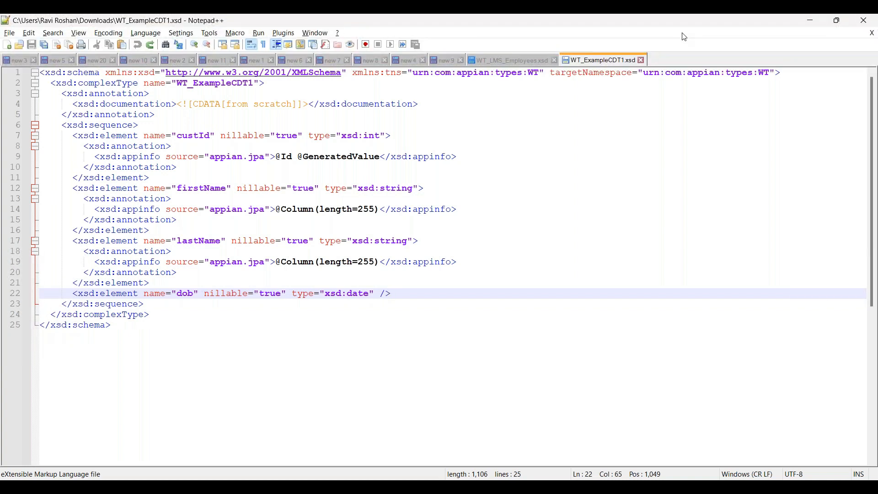
Step: Examine the overall tag structure of WT_ExampleCDT1.xsd, from schema and complexType through sequence to the custId, firstName, lastName and dob elements
left_click_drag(139, 73, 156, 72)
key("Down")
key("Down")
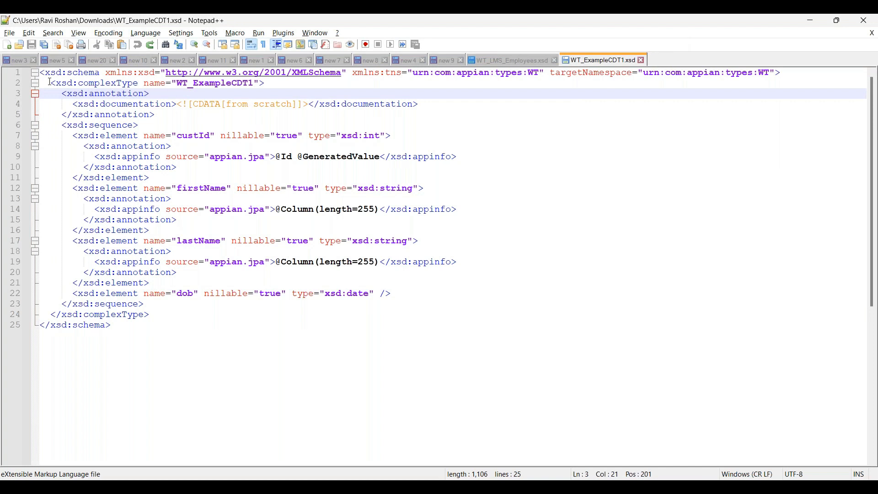
left_click_drag(135, 330, 39, 73)
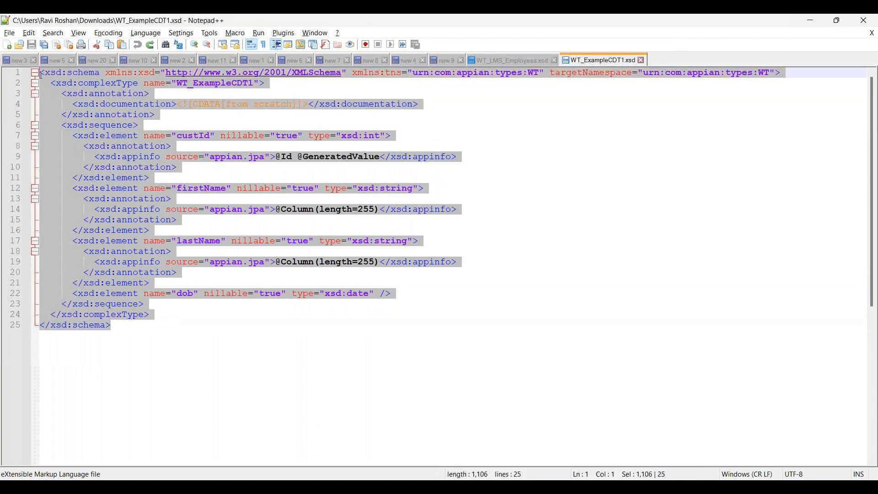
left_click(95, 107)
left_click(93, 85)
left_click(101, 106)
left_click(101, 125)
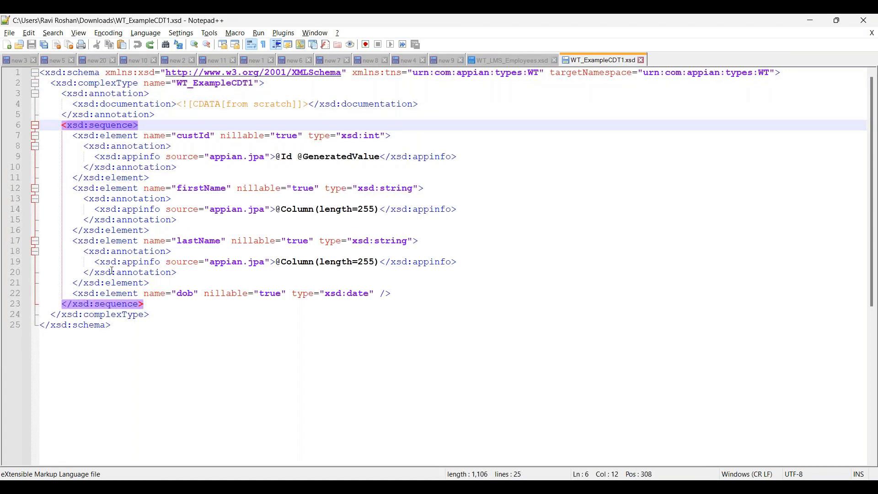
left_click(112, 136)
left_click(117, 191)
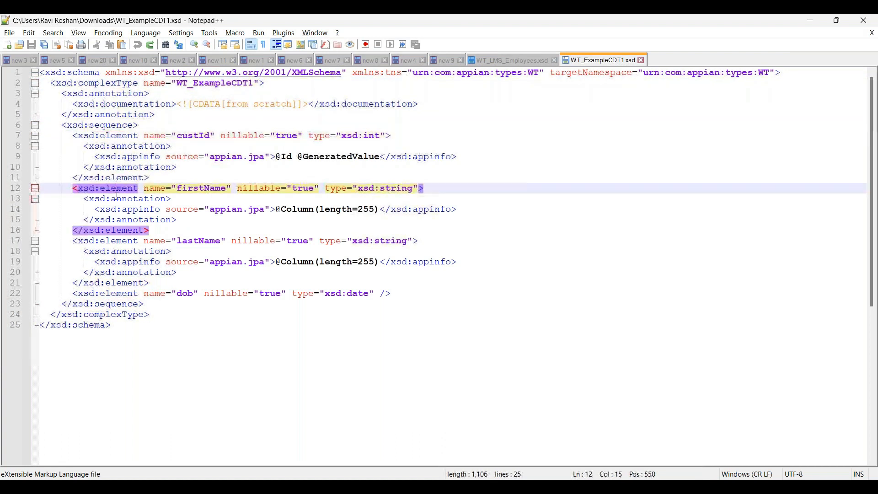
left_click(118, 242)
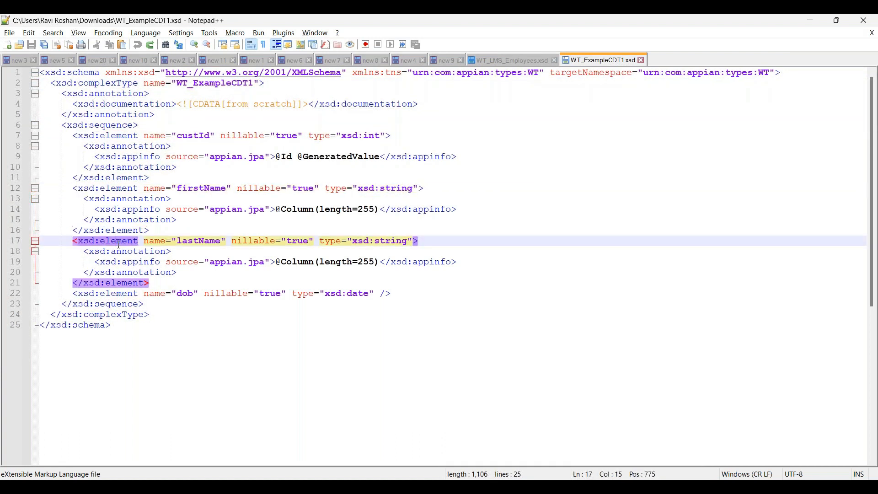
left_click(123, 293)
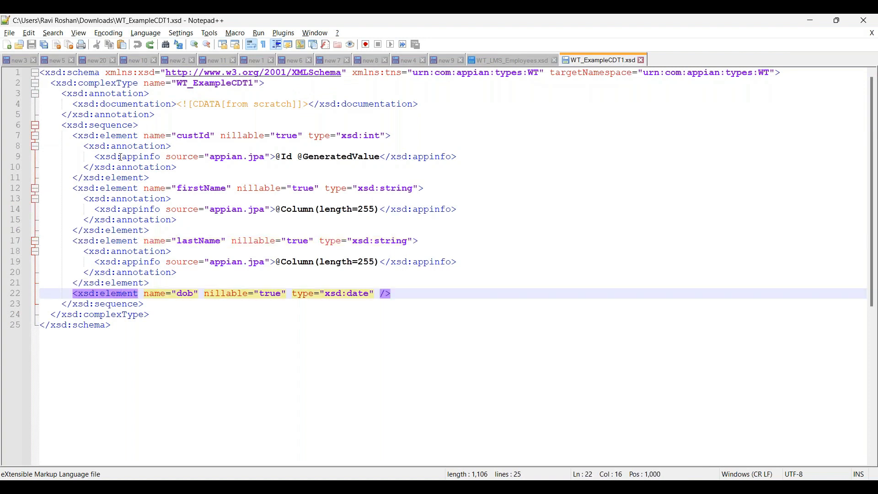
Step: Duplicate the whole firstName element directly below itself and rename the copy's name attribute to middleName
left_click(111, 188)
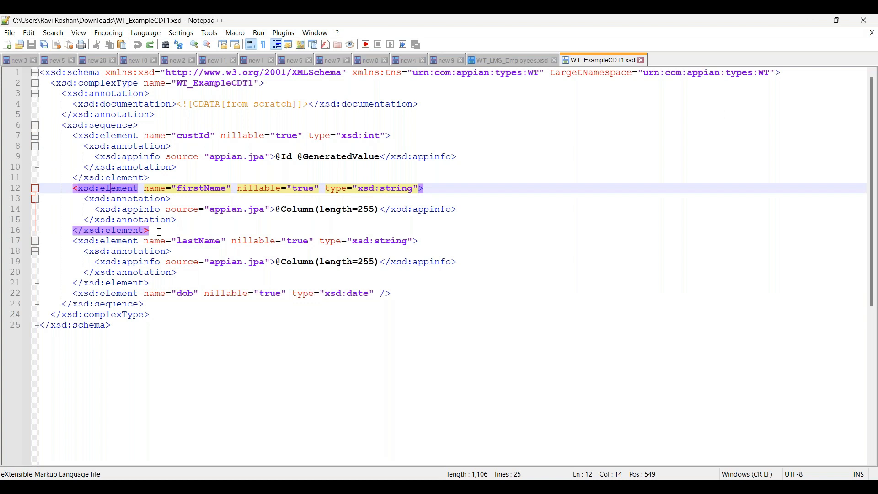
left_click_drag(160, 232, 75, 188)
key("ctrl+c")
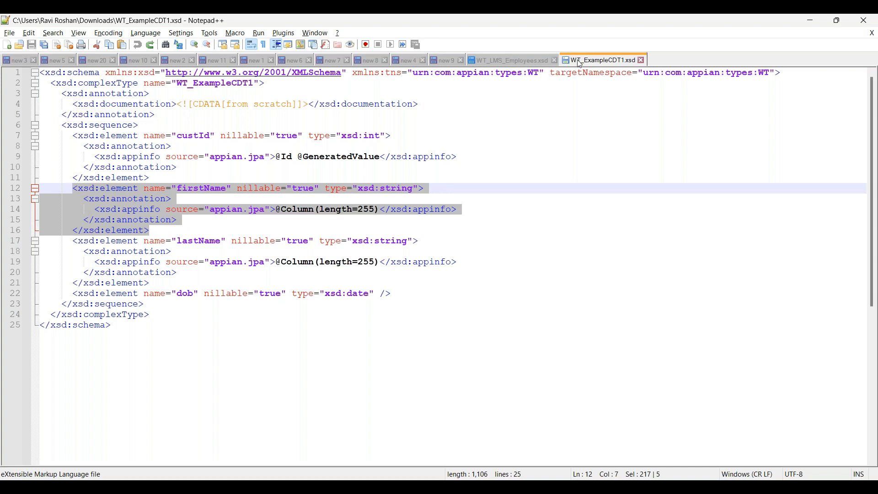
left_click(182, 231)
key("ctrl+v")
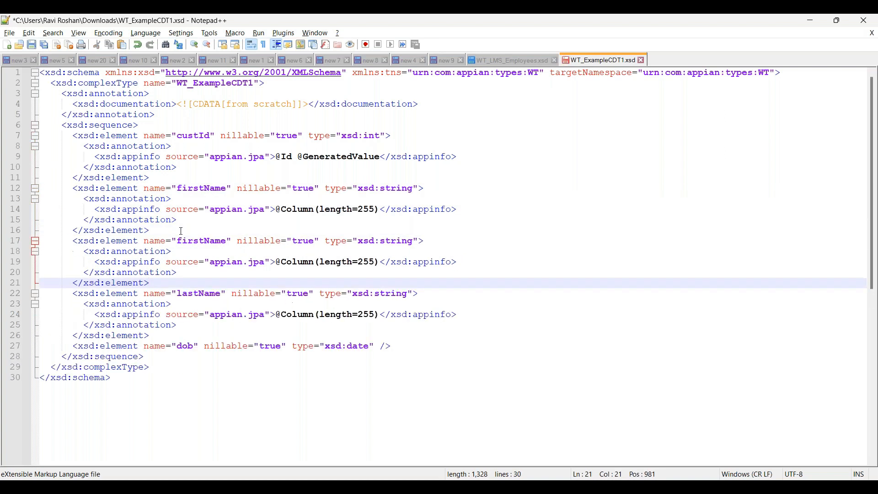
left_click(204, 241)
key("BackSpace")
key("BackSpace")
key("BackSpace")
key("BackSpace")
key("BackSpace")
type("middle")
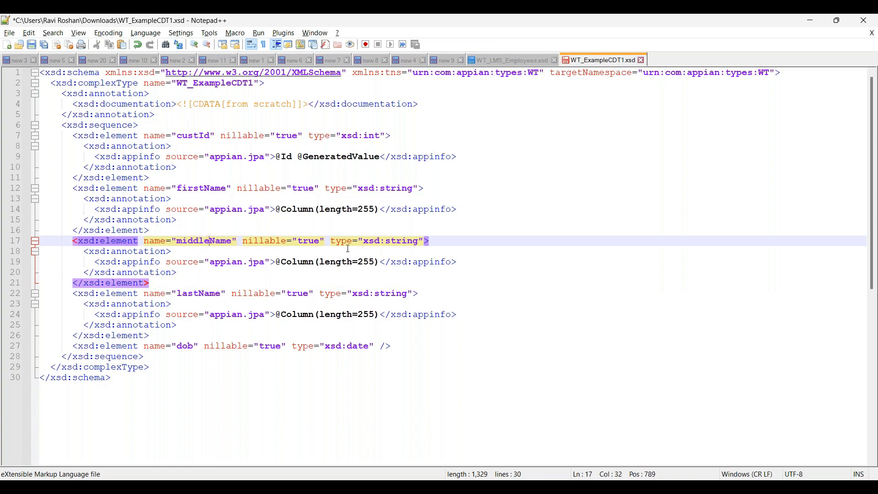
left_click(346, 265)
left_click(180, 280)
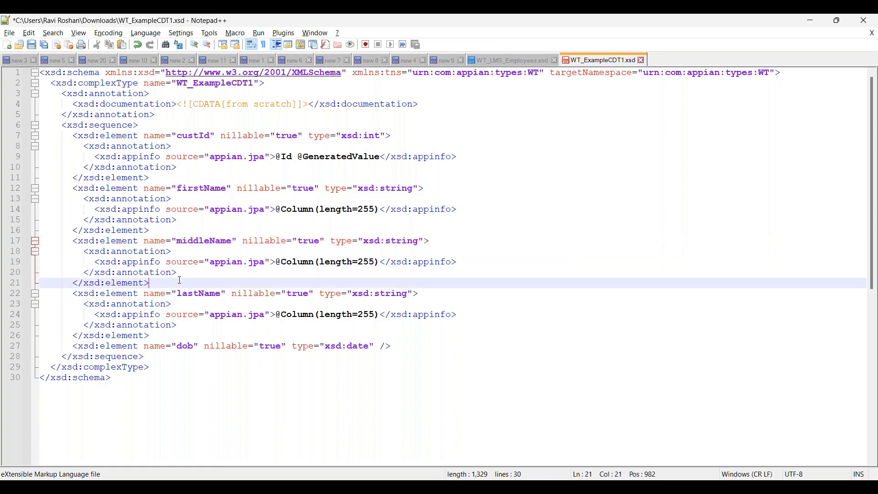
Step: Change the complexType name to WT_ExampleCDT3 and save the XSD file
left_click(254, 83)
key("BackSpace")
type("3")
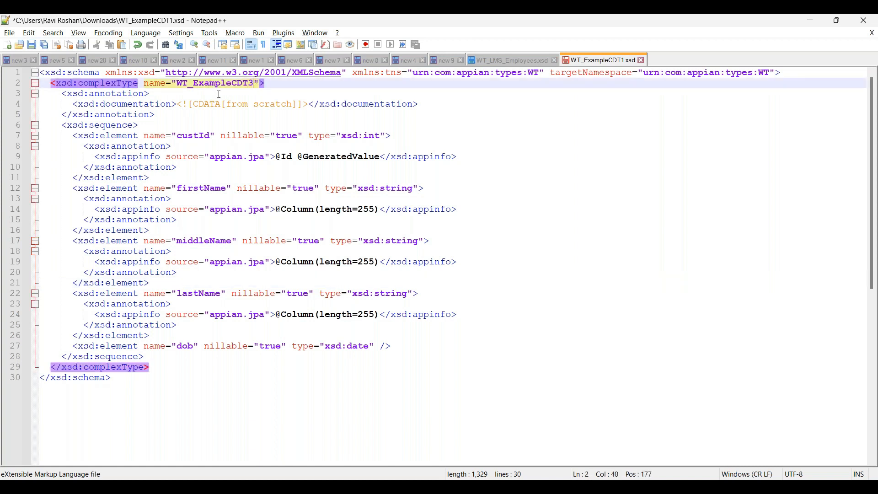
key("ctrl+s")
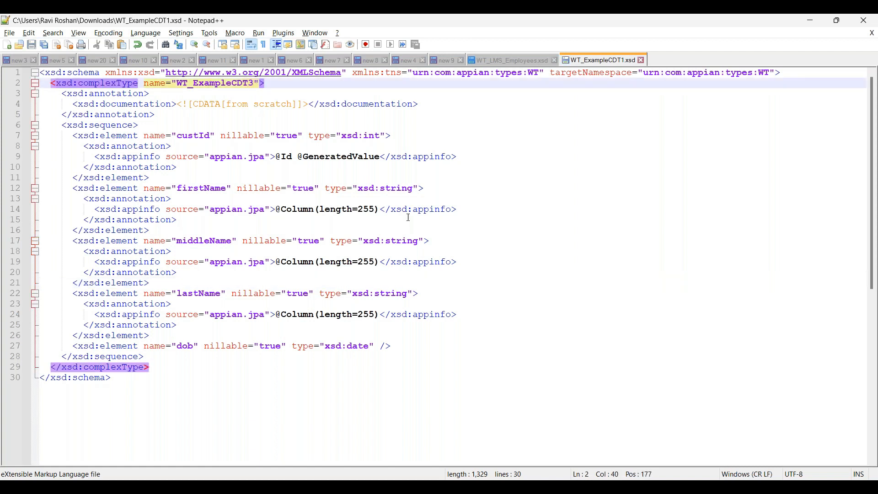
left_click(366, 219)
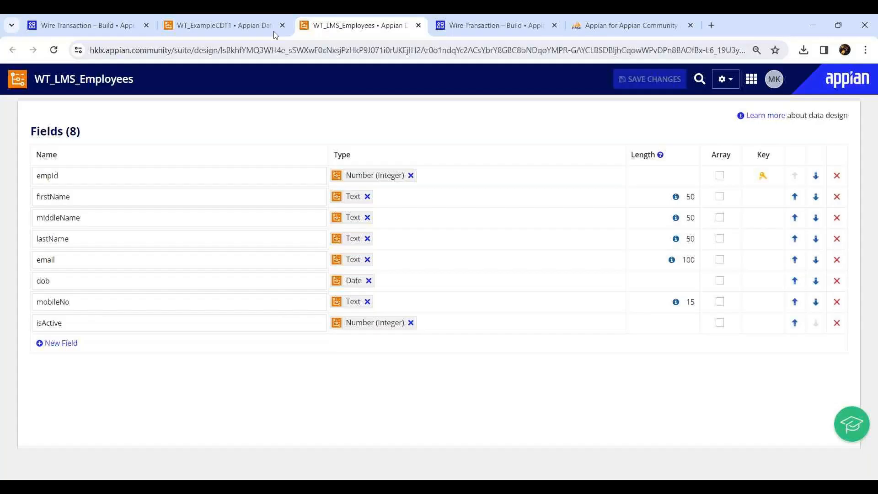
Step: Switch to Chrome and close the extra tabs, keeping only the first Wire Transaction application tab
middle_click(273, 28)
middle_click(211, 27)
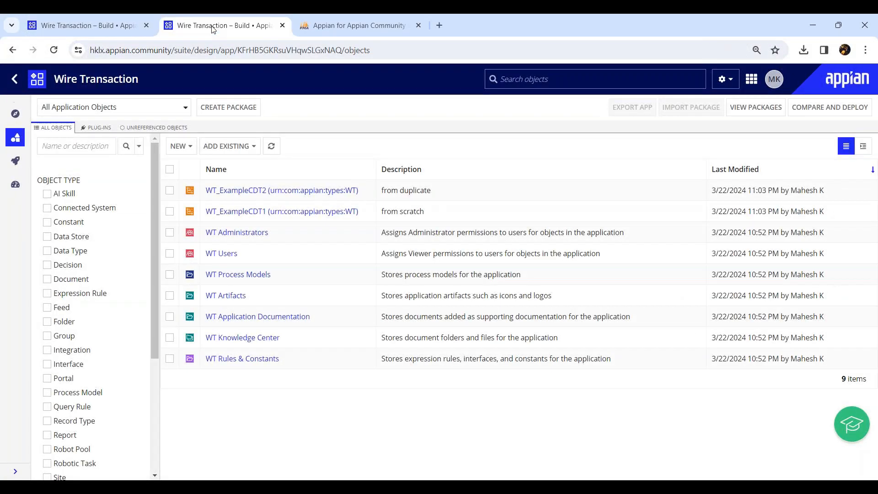
middle_click(211, 26)
middle_click(212, 27)
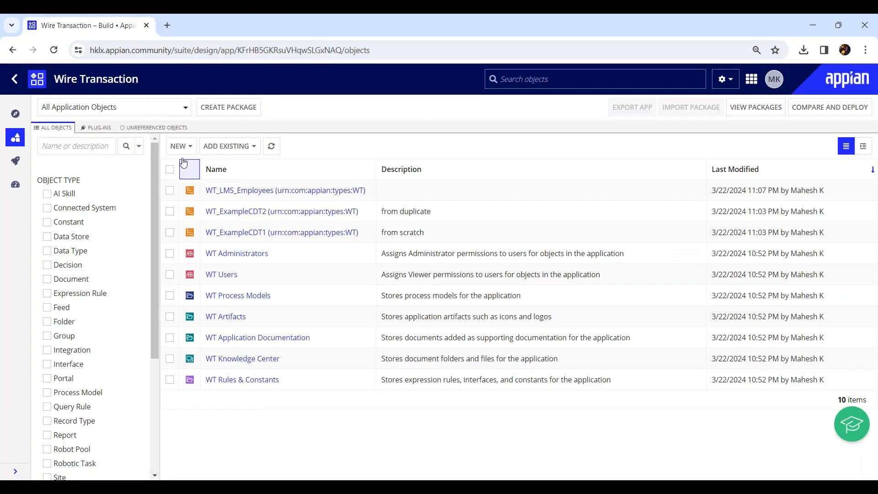
Step: Create a data type with the Import XSD option from the edited WT_ExampleCDT1 file, and check its middleName field before closing it
left_click(183, 146)
left_click(195, 167)
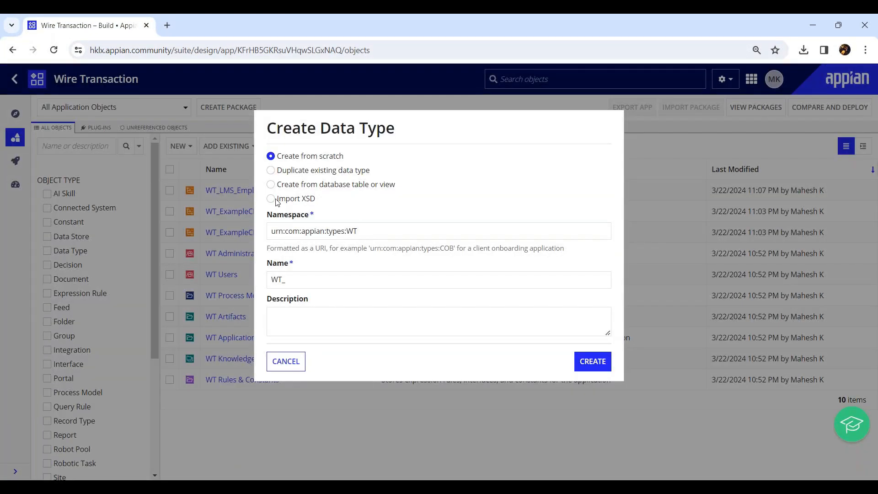
left_click(272, 198)
left_click(286, 233)
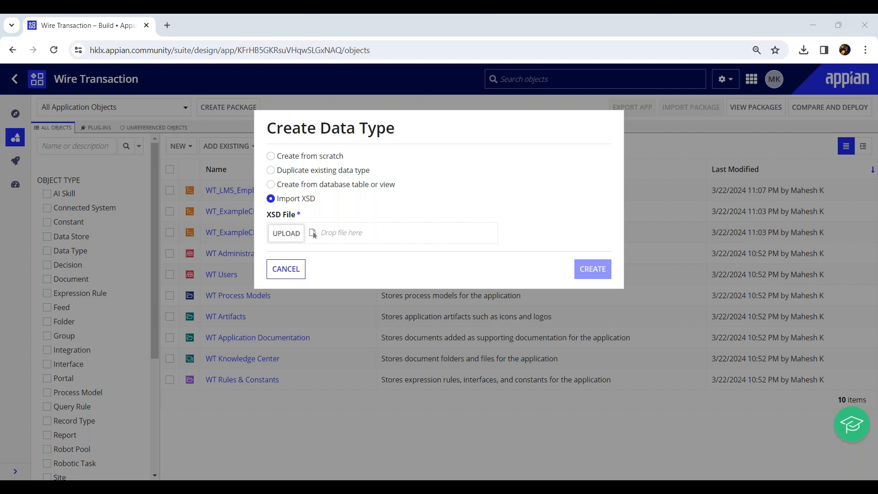
left_click(356, 285)
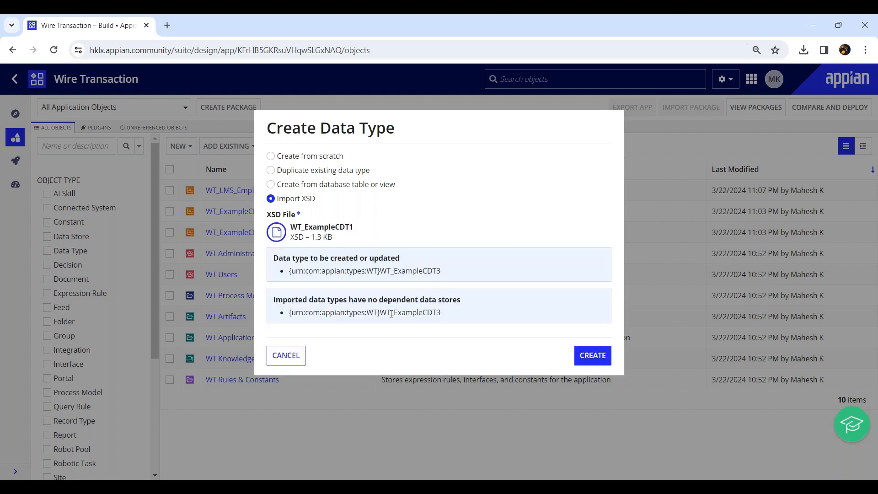
left_click(588, 361)
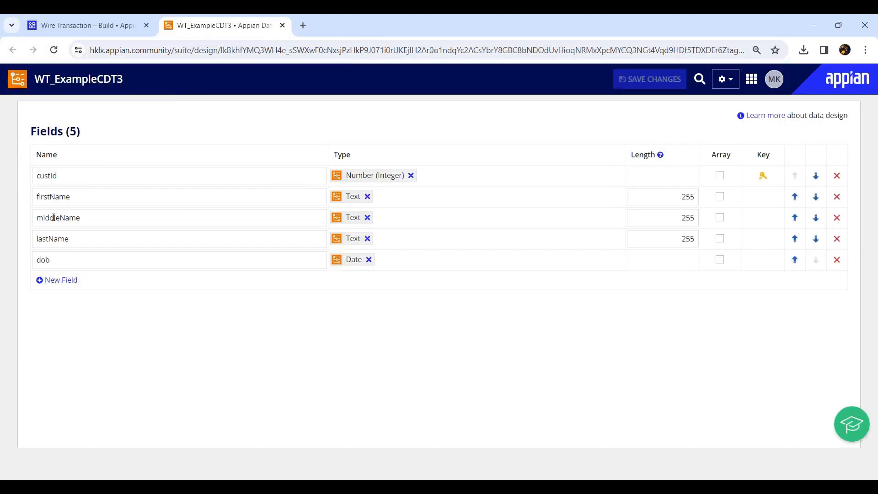
left_click_drag(44, 218, 147, 213)
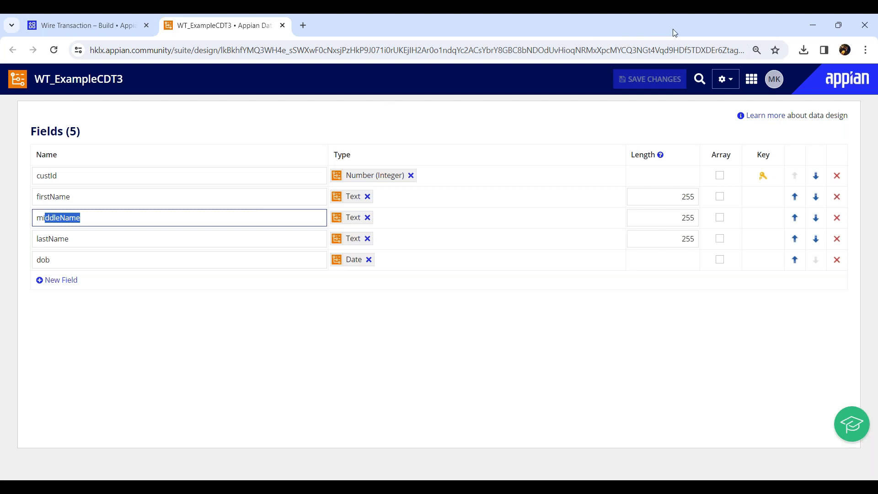
middle_click(200, 31)
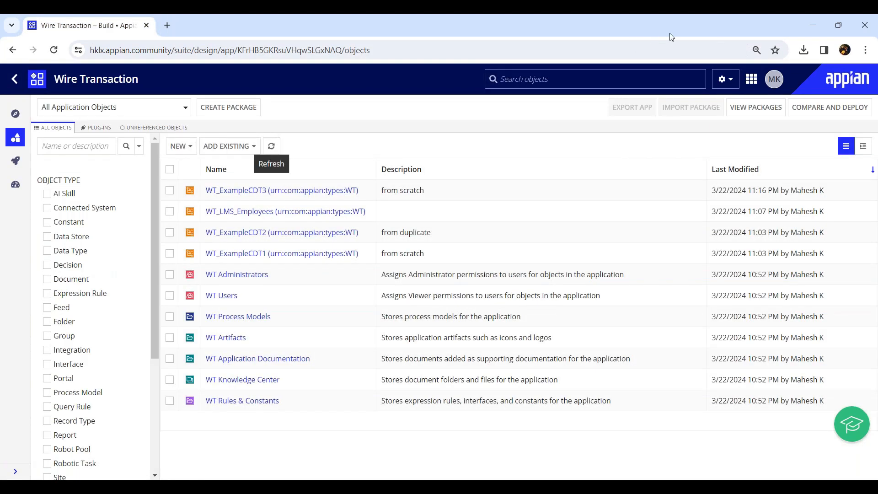
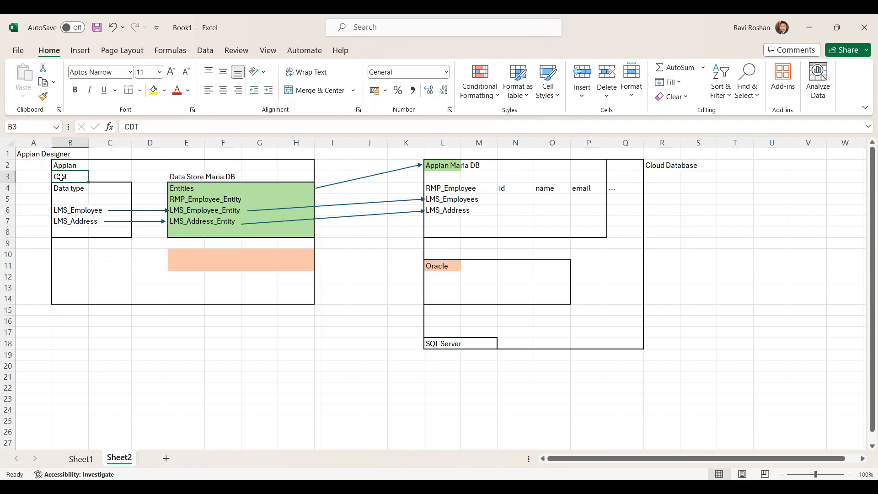
Step: Trace the LMS_Employee and LMS_Address data types through the Maria DB data store entities to the database tables in the diagram
left_click(70, 212)
left_click(71, 222)
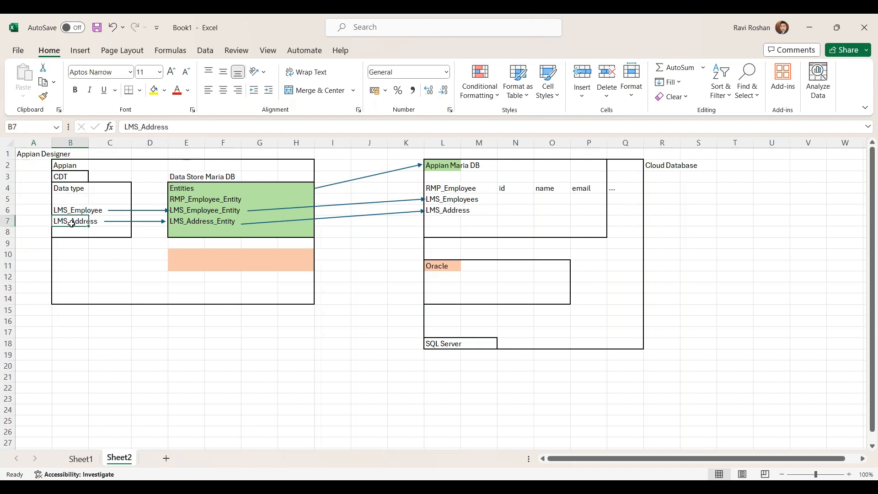
left_click(181, 178)
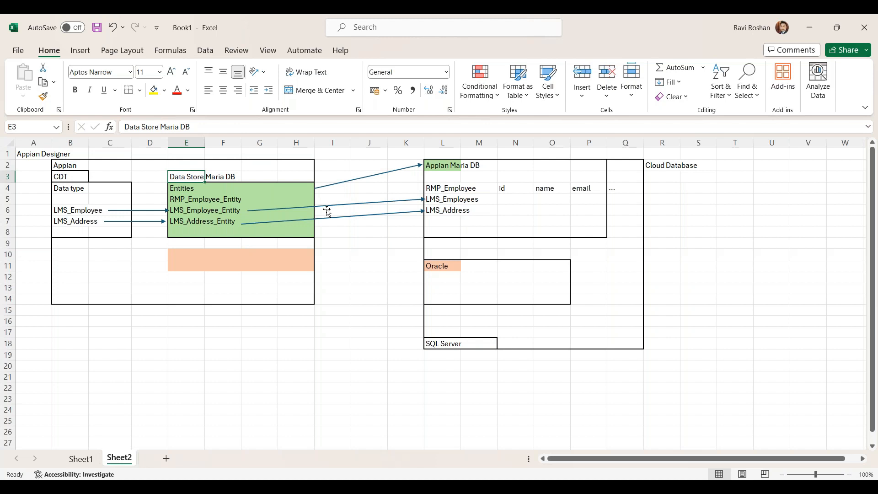
left_click(76, 212)
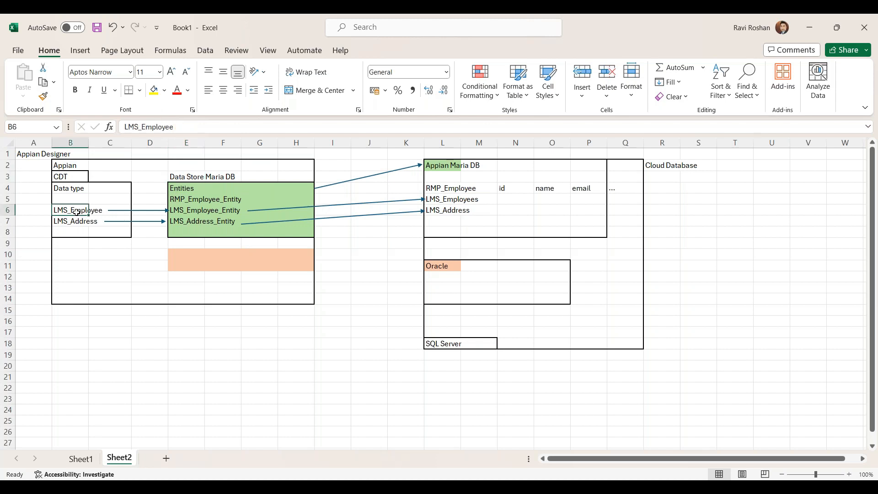
left_click(178, 210)
left_click(460, 199)
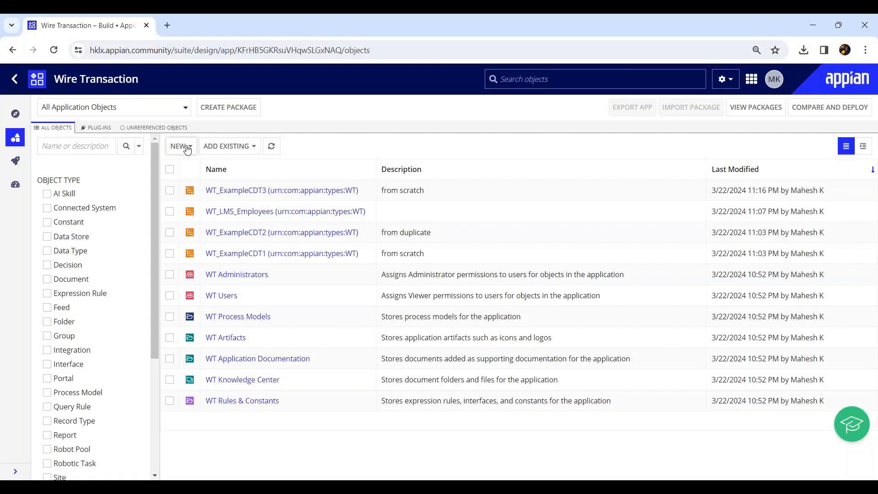
Step: Start a new data store in the Wire Transaction application and name it WT DS
left_click(180, 146)
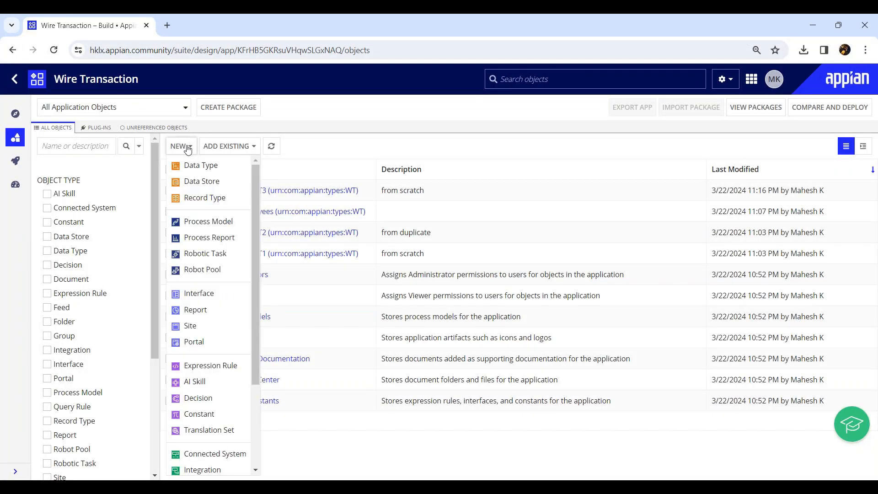
left_click(203, 181)
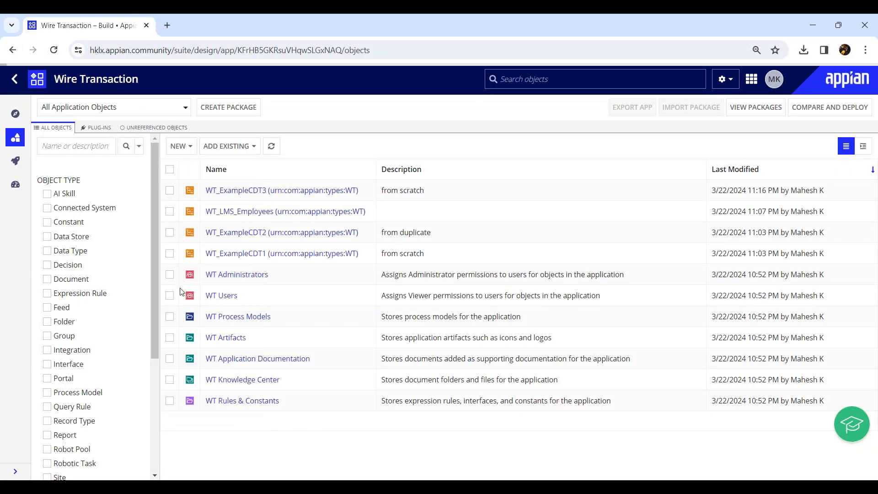
type("WT DS")
key("Tab")
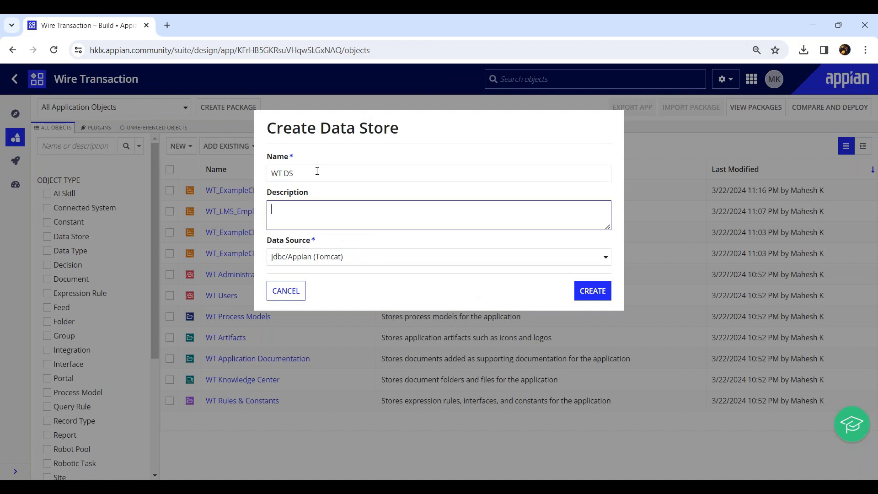
Step: Enter "Data store for wire transaction application" as the data store's description
type("Data sote")
key("BackSpace")
key("BackSpace")
key("BackSpace")
key("BackSpace")
type("tore for wire transactino")
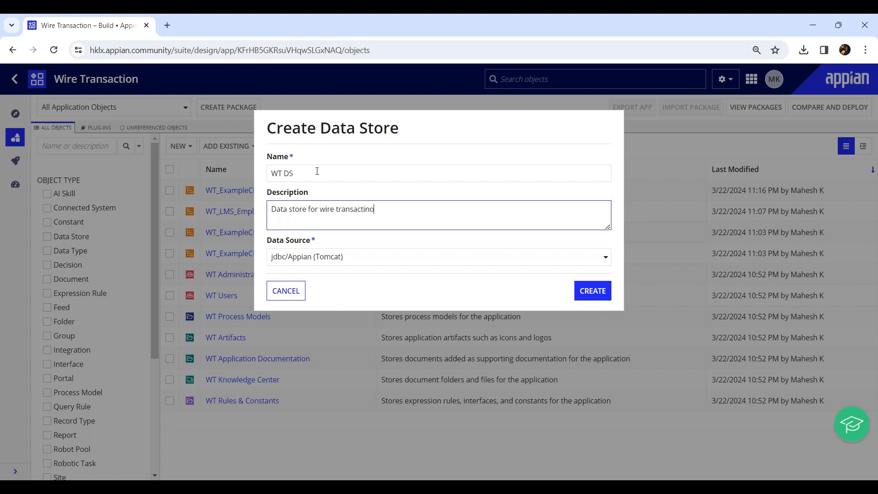
key("BackSpace")
key("BackSpace")
type("on application")
Step: Choose jdbc/Appian (Tomcat) as the data source and create the data store
left_click_drag(276, 241, 306, 242)
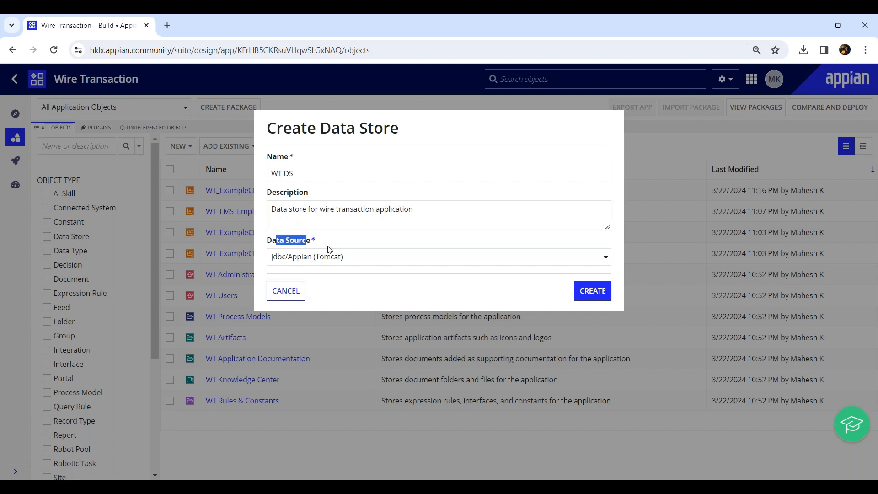
left_click(364, 259)
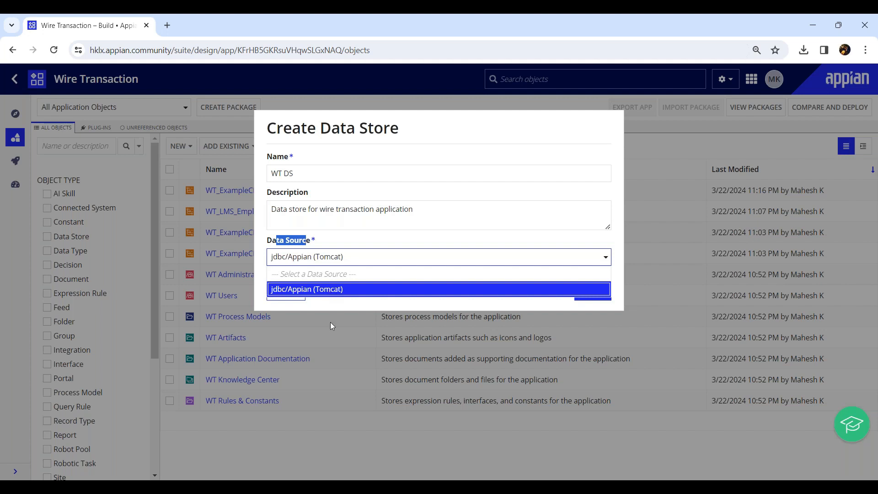
left_click(332, 295)
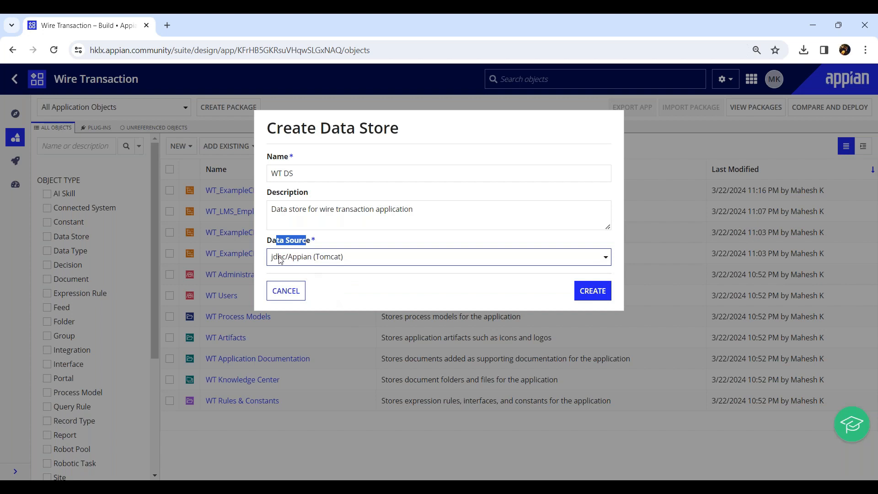
left_click(583, 295)
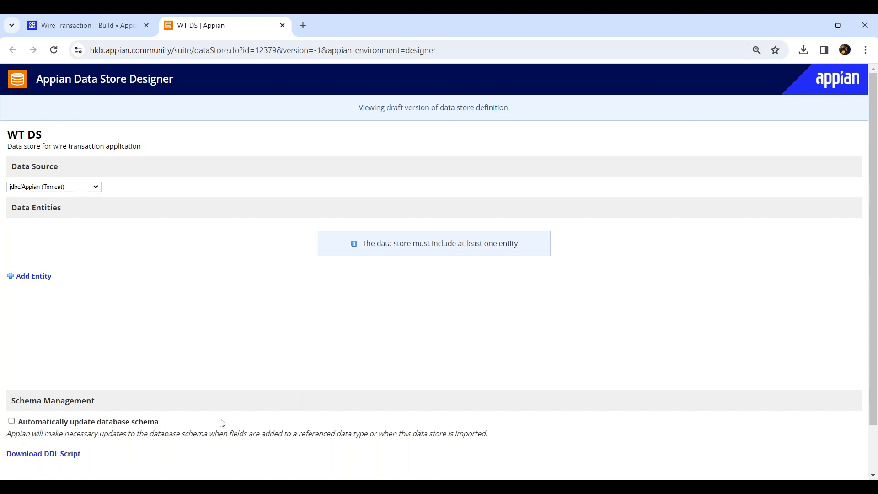
Step: Add a new entity to the data store and name it WT_LMS_Employee_Entity
left_click(33, 276)
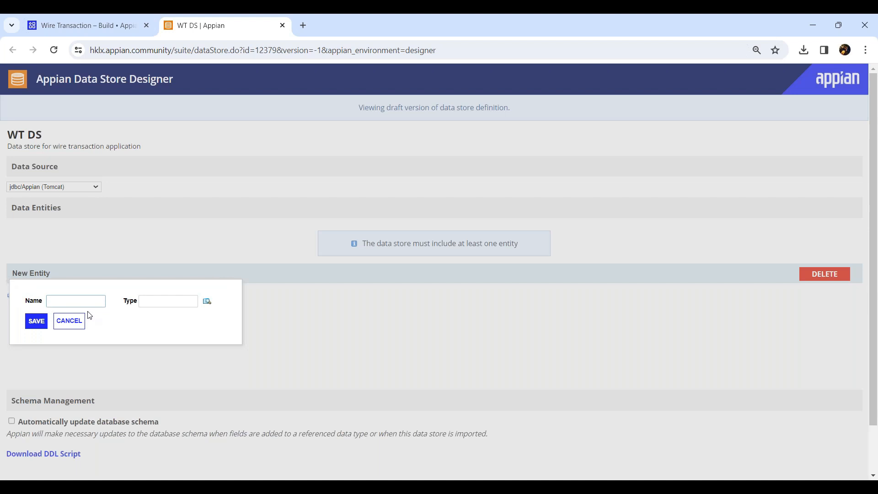
type("WT")
type("_LMS_EM")
type("ployee")
type("_entity")
left_click(93, 300)
key("Delete")
type("Enti")
Step: Assign the WT_LMS_Employees data type to the new entity and save the entity
left_click(172, 305)
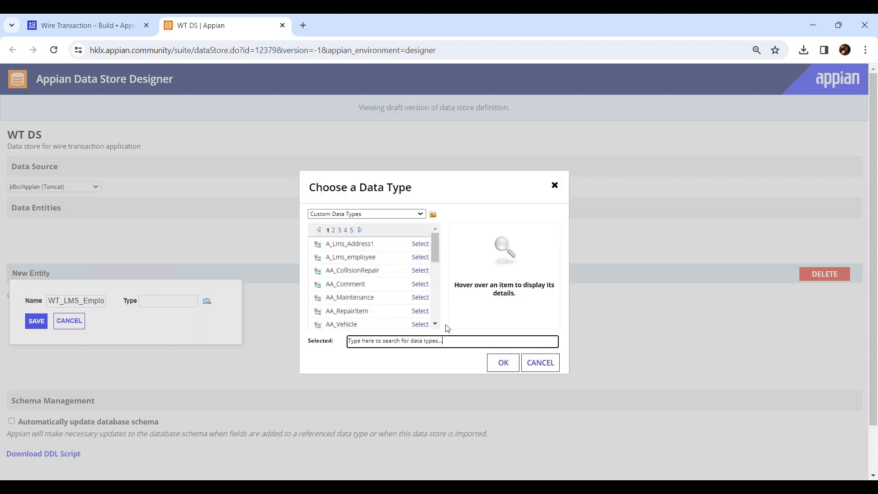
type("wt")
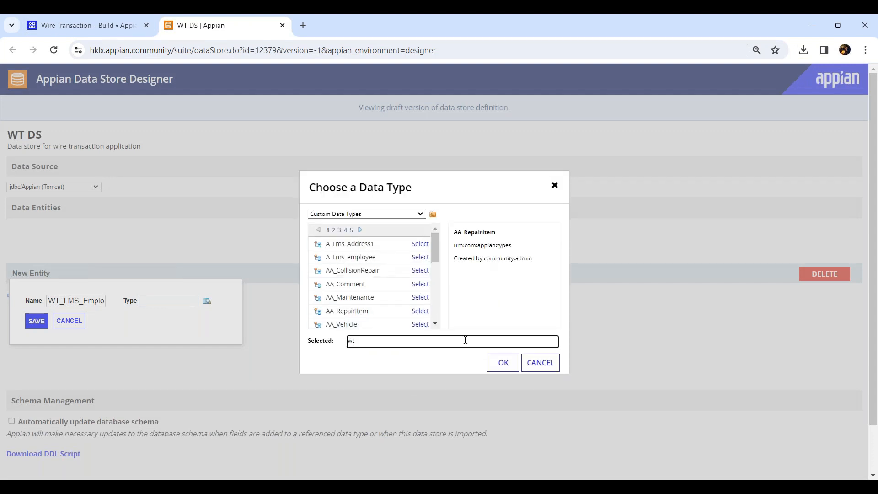
type("_")
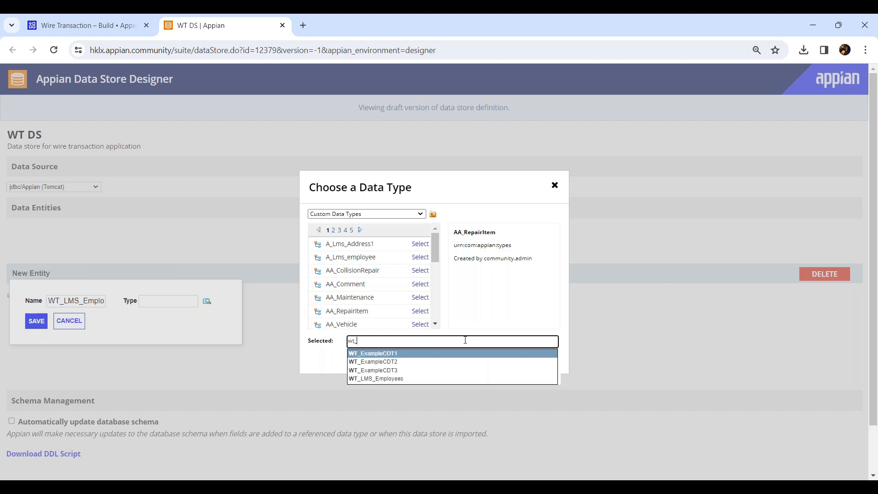
left_click(383, 379)
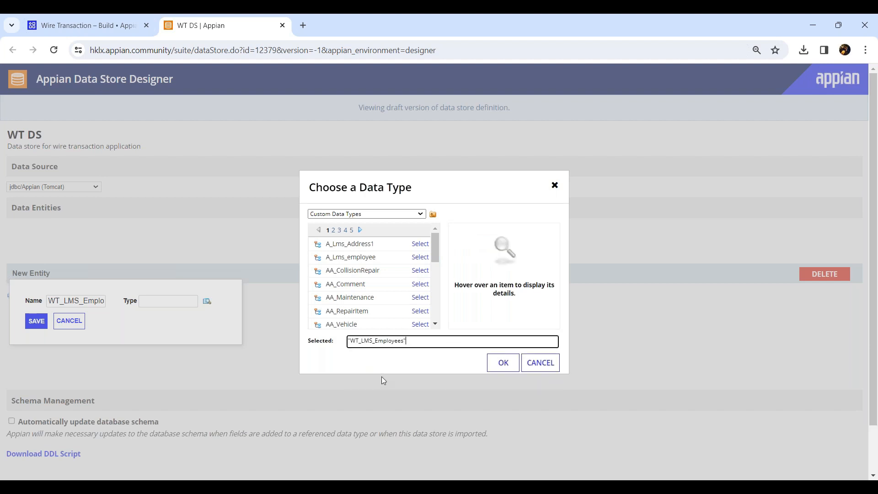
left_click(502, 363)
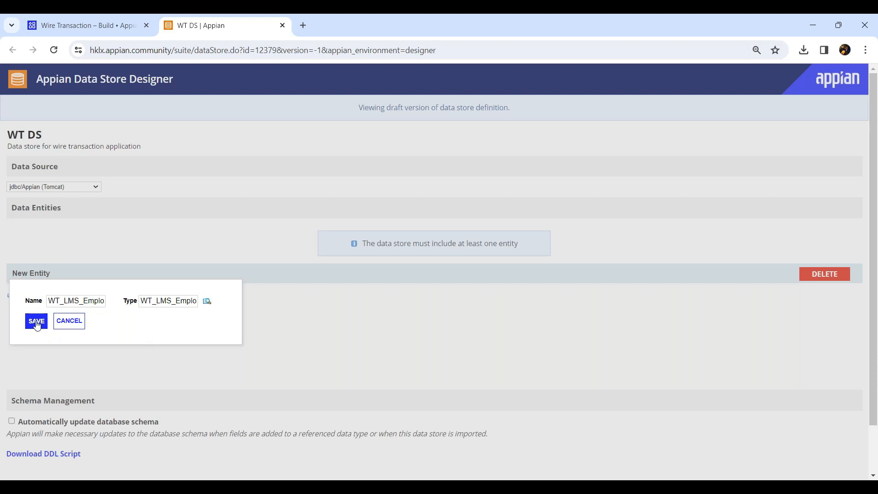
left_click(37, 322)
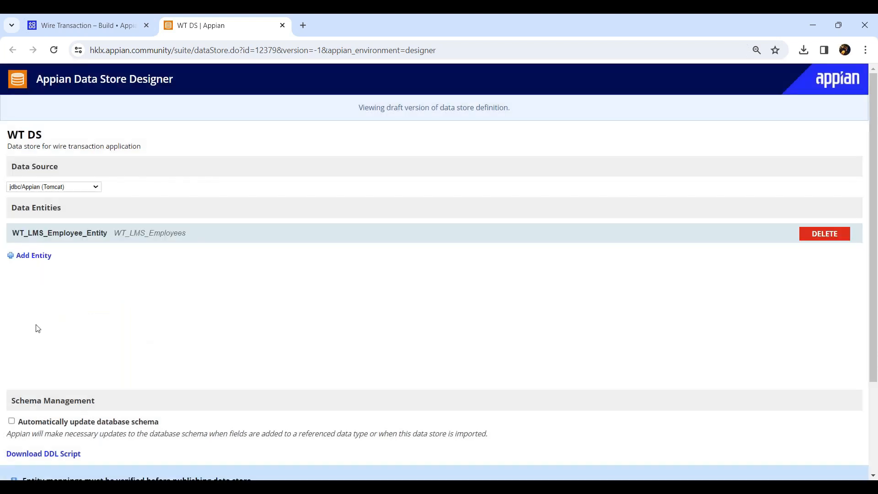
Step: Verify the entity mappings of the data store, and save and publish it
scroll(45, 409, "down", 3)
left_click(43, 392)
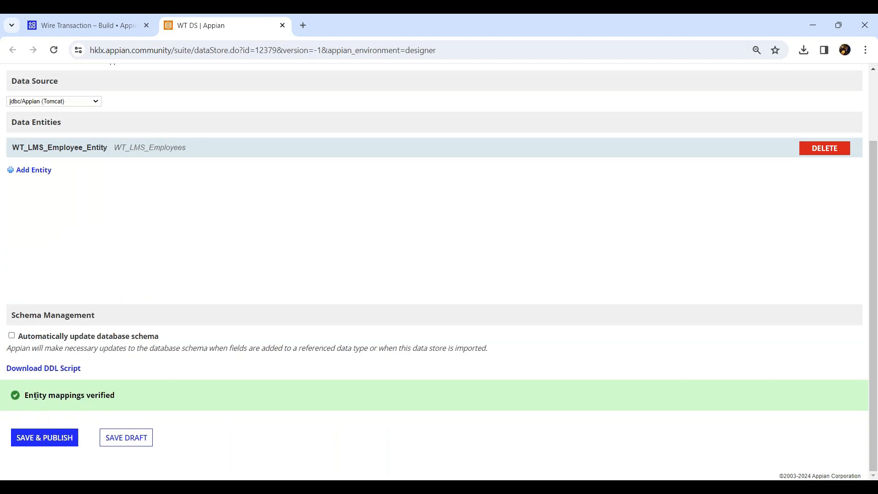
left_click_drag(34, 396, 134, 399)
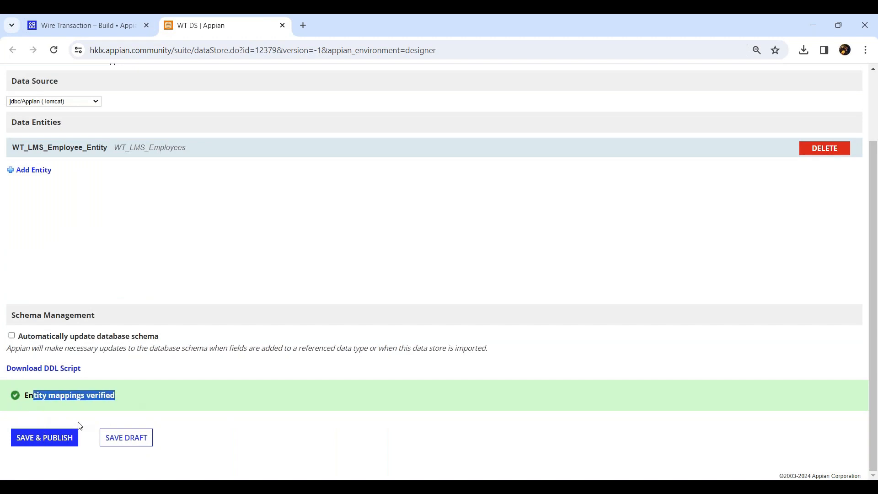
left_click(64, 435)
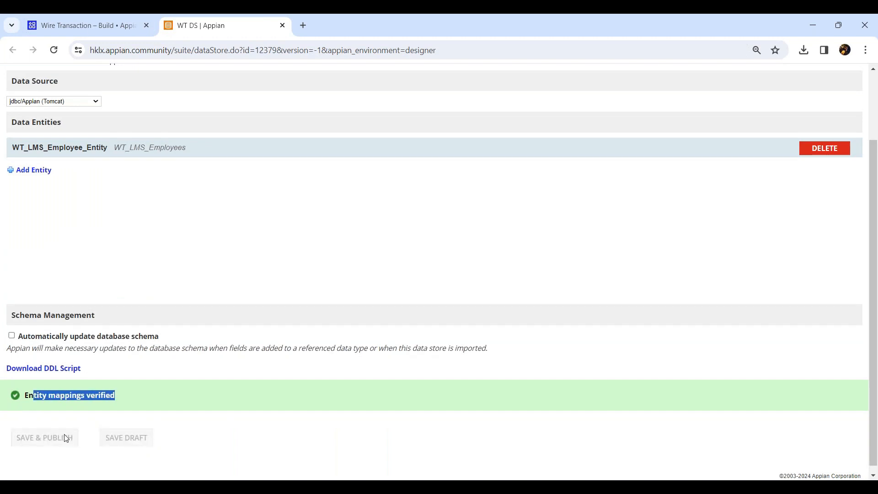